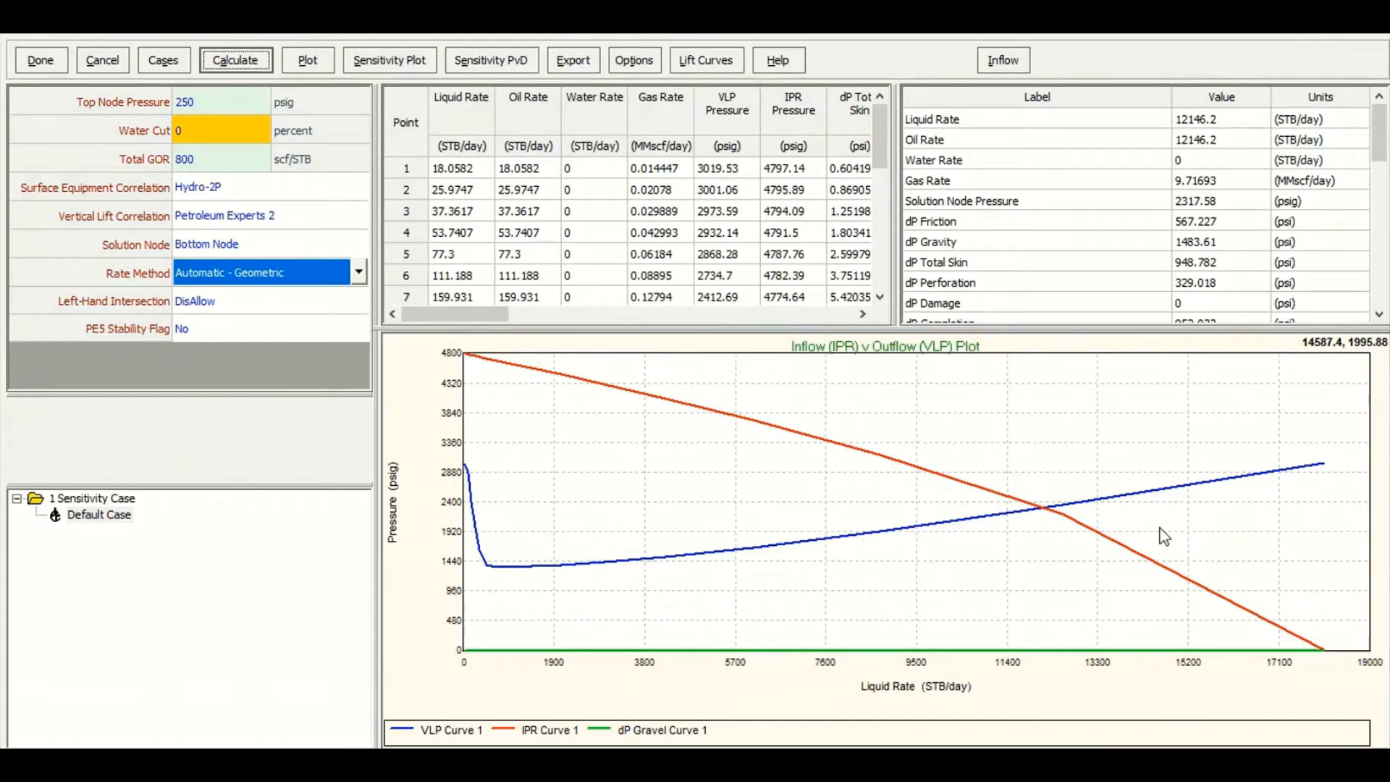
# Step: Close the system calculation and set the water cut in the inflow (IPR) reservoir data to 54 percent
pyautogui.click(61, 64)
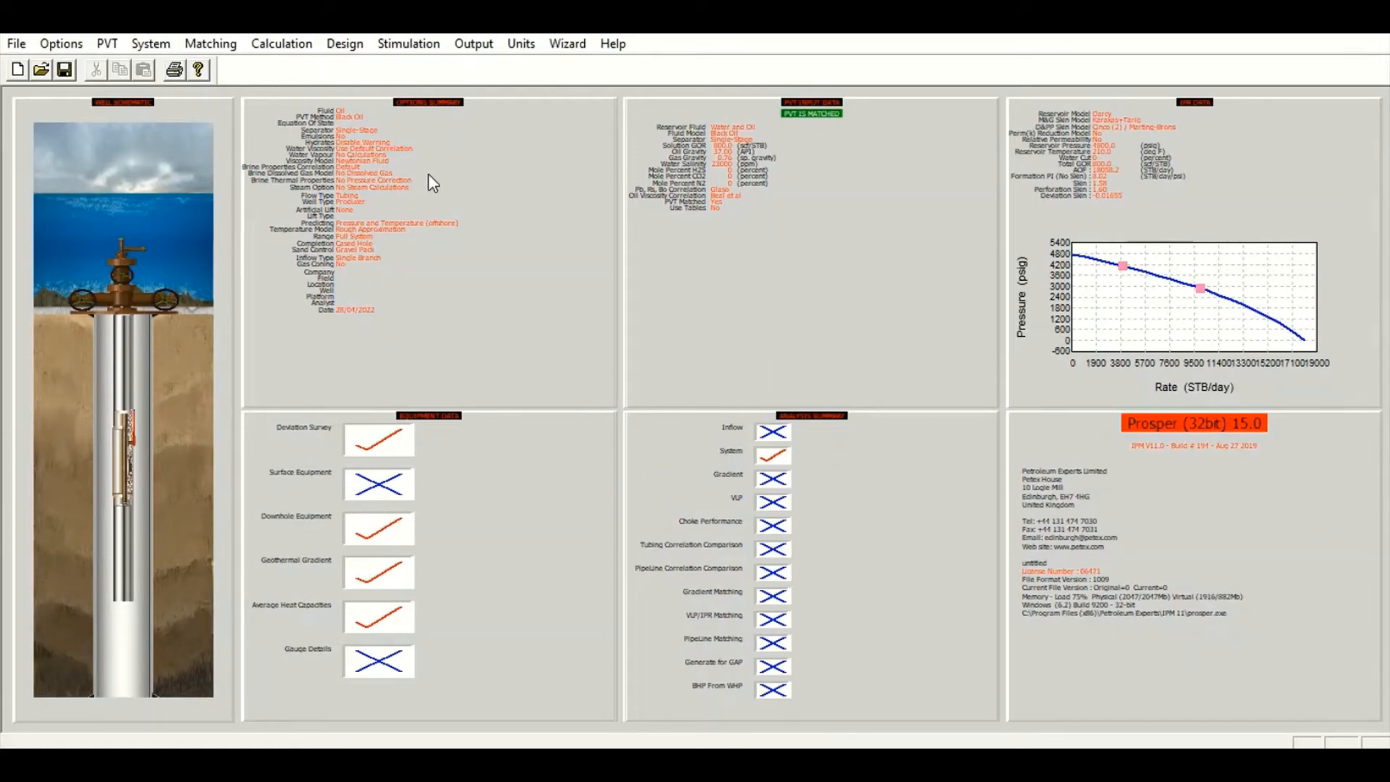
pyautogui.click(1023, 142)
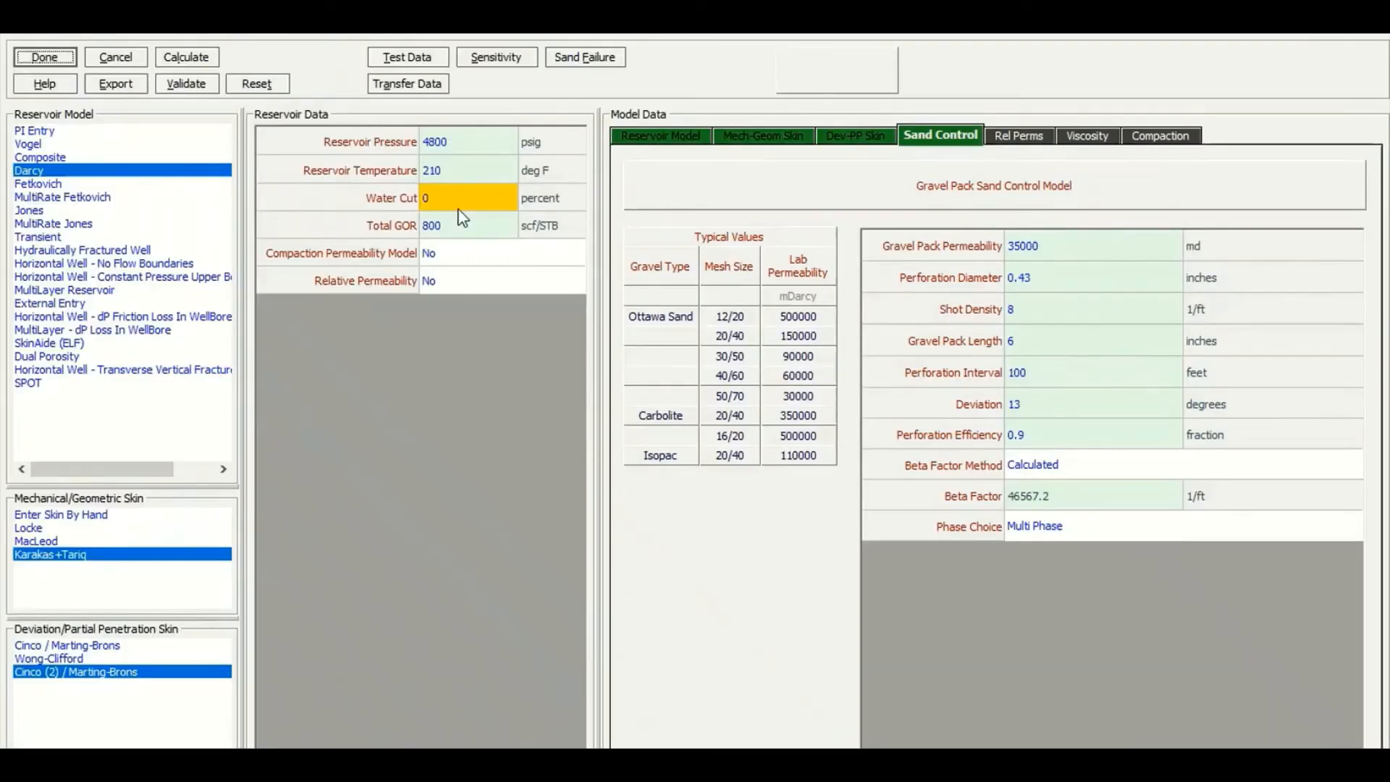
pyautogui.click(457, 208)
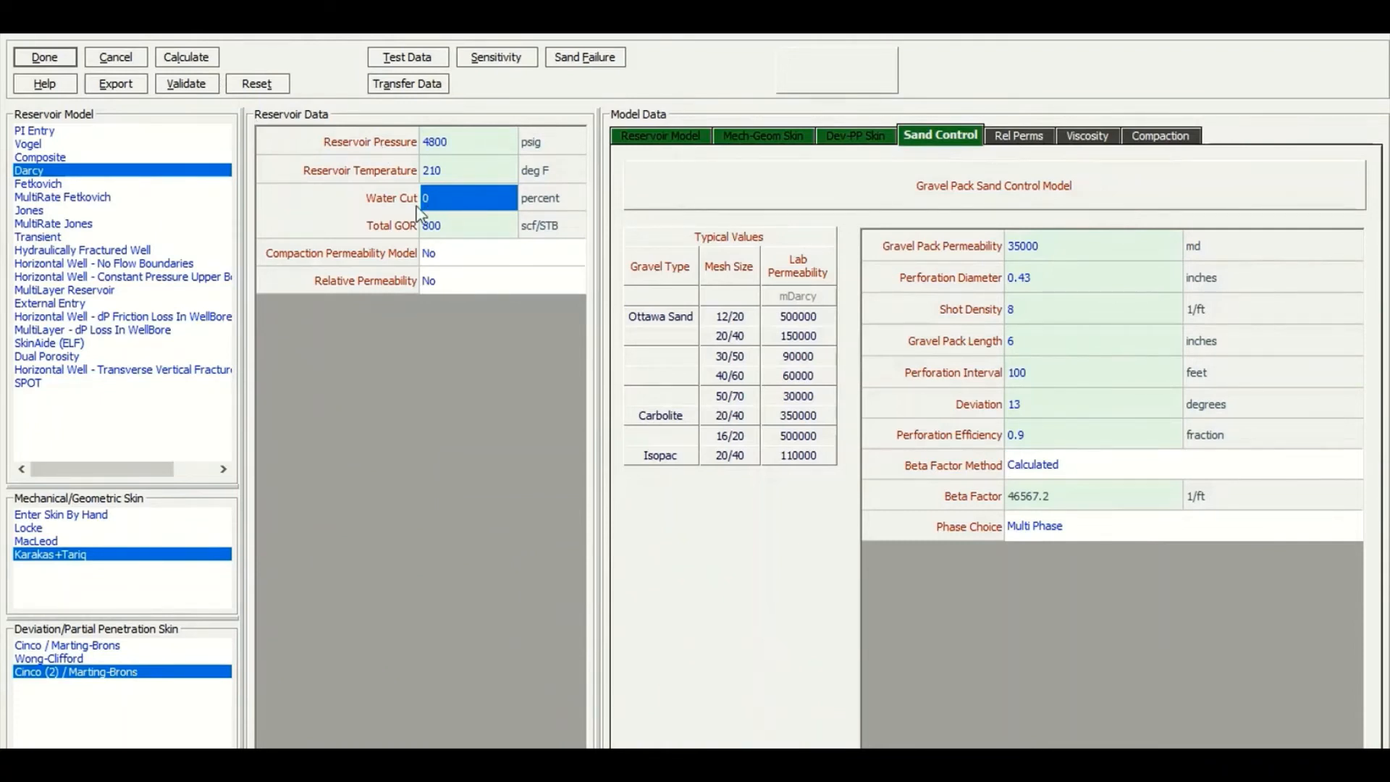
pyautogui.write('54')
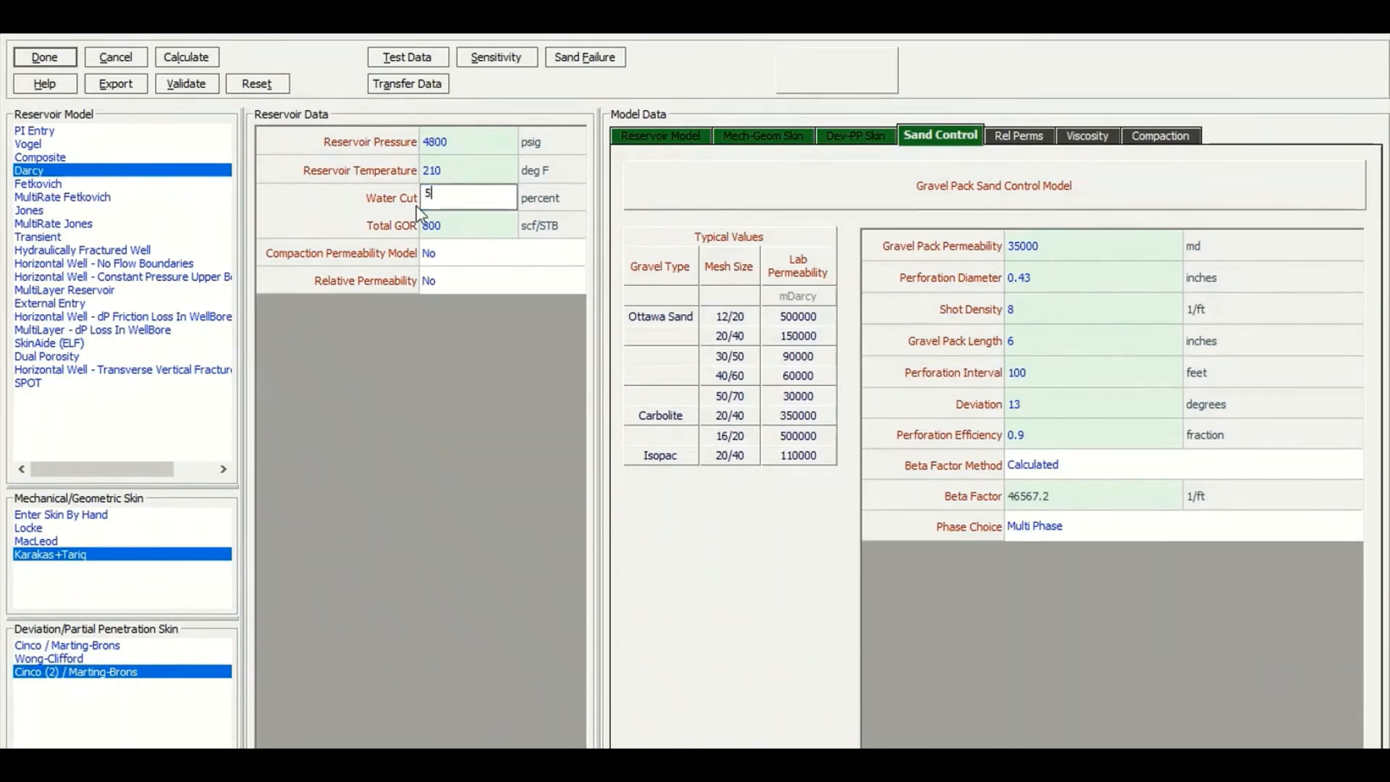
pyautogui.click(50, 61)
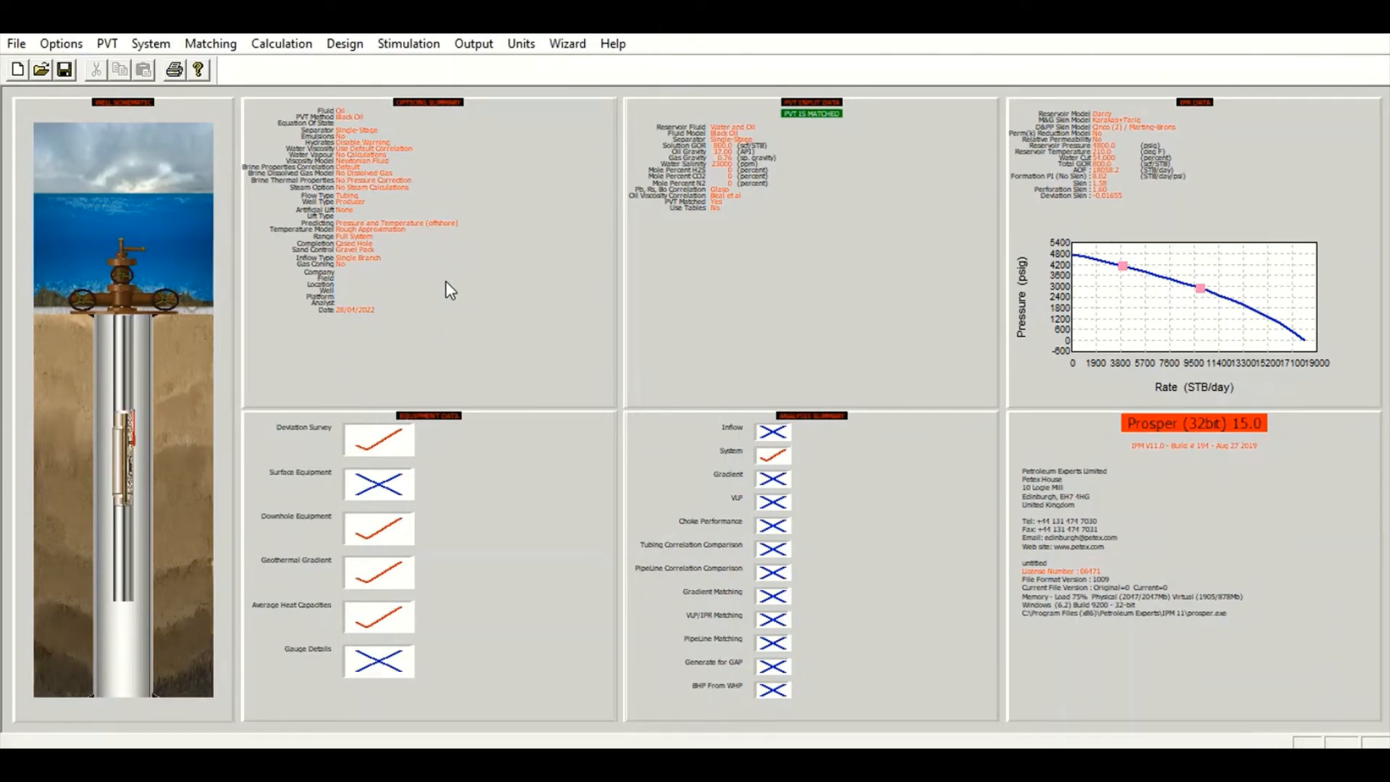
# Step: Set the water salinity in the PVT input data to 180000 ppm
pyautogui.click(815, 303)
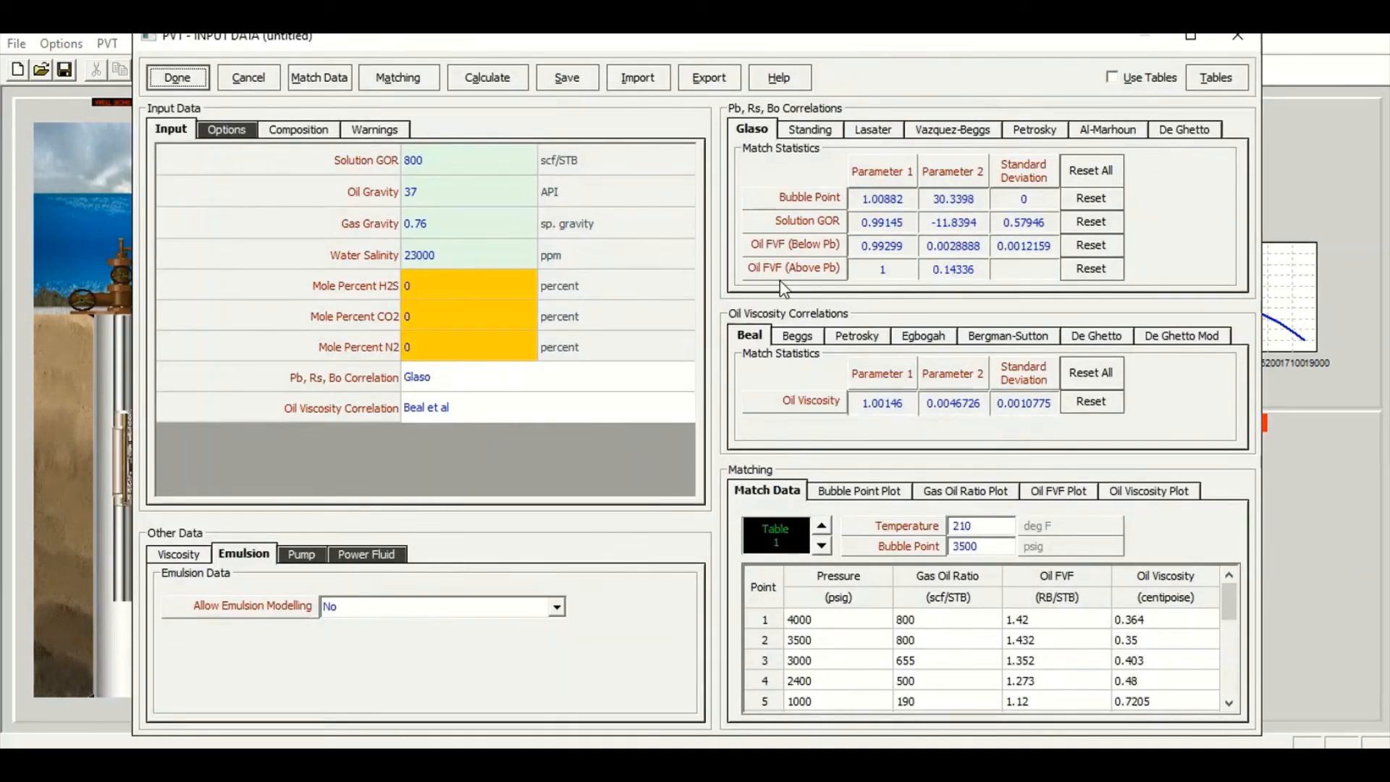
pyautogui.click(500, 253)
pyautogui.write('180')
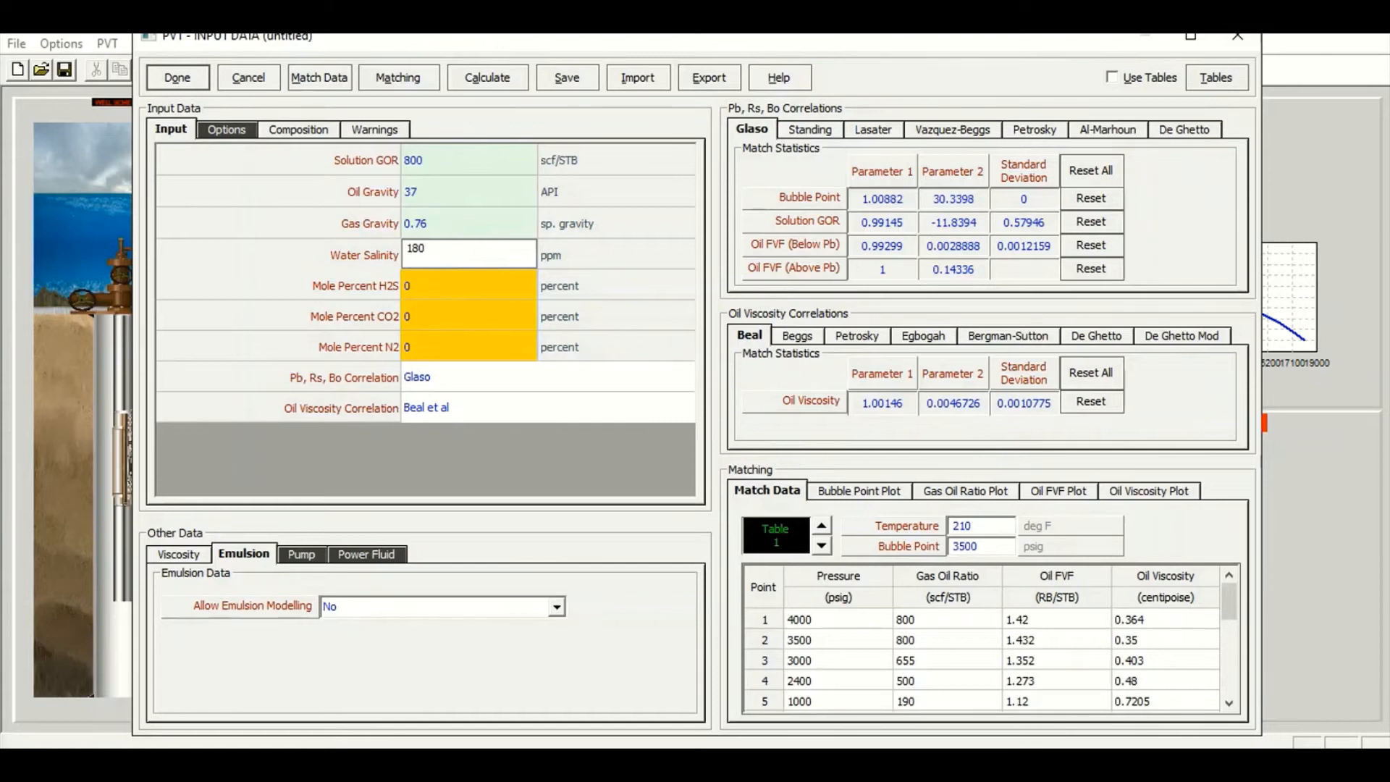
pyautogui.write('000')
pyautogui.click(177, 78)
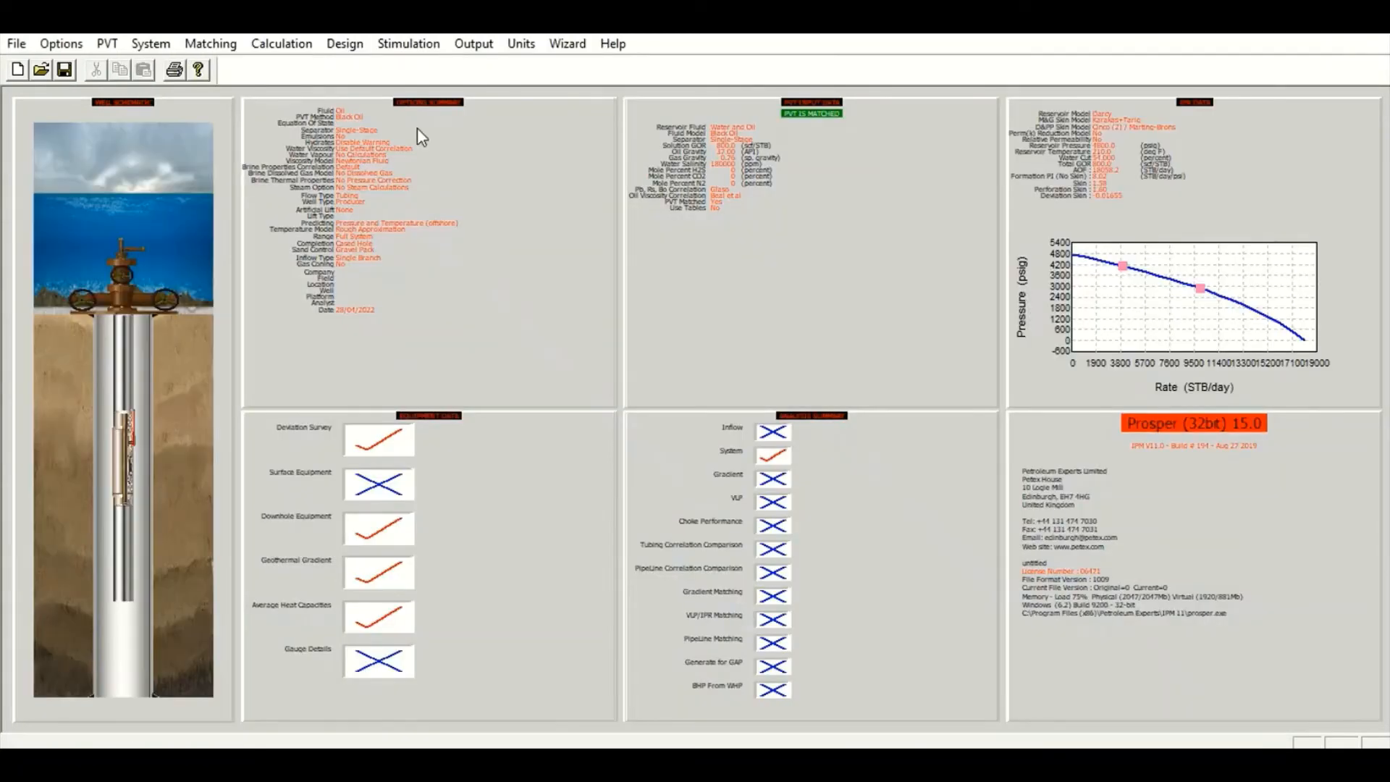
# Step: Set the well's artificial lift method to Diluent Injection in the system summary
pyautogui.doubleClick(521, 217)
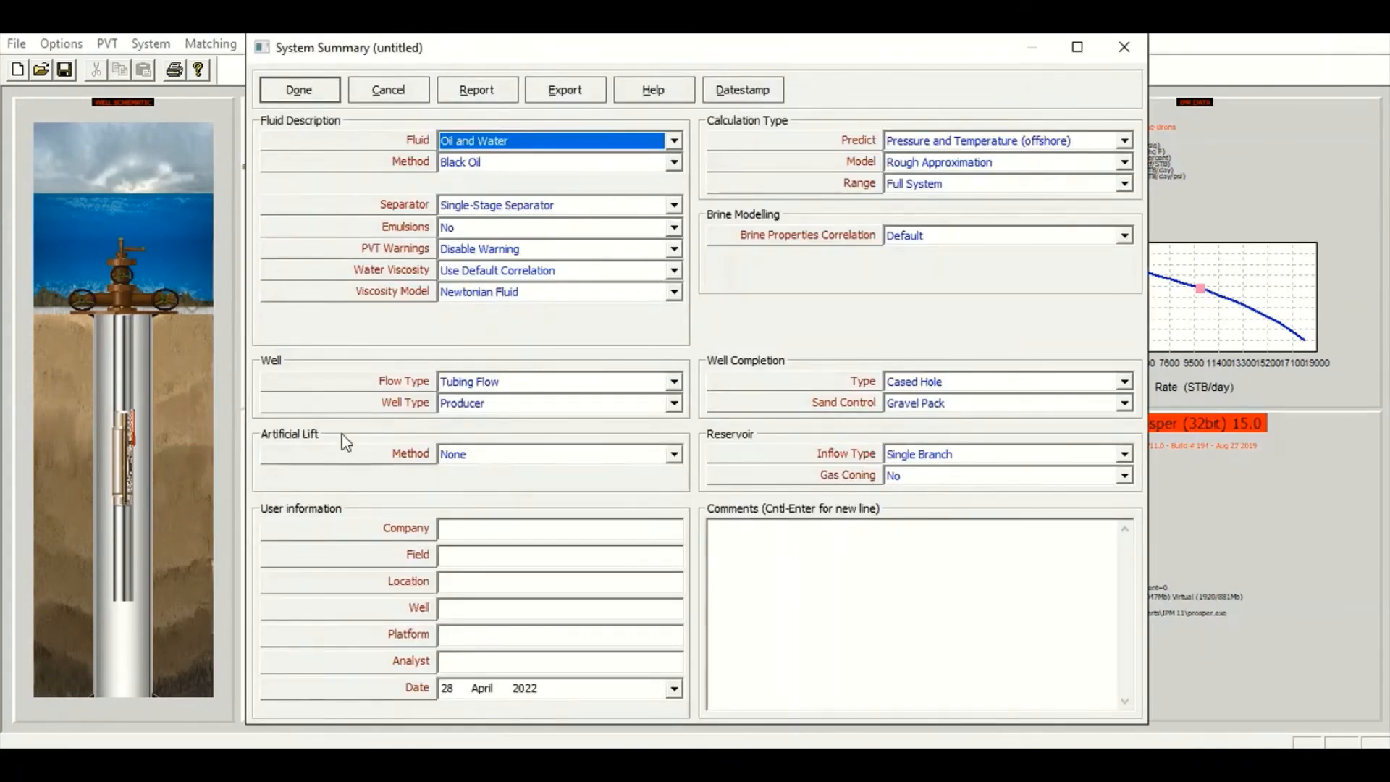
pyautogui.click(543, 454)
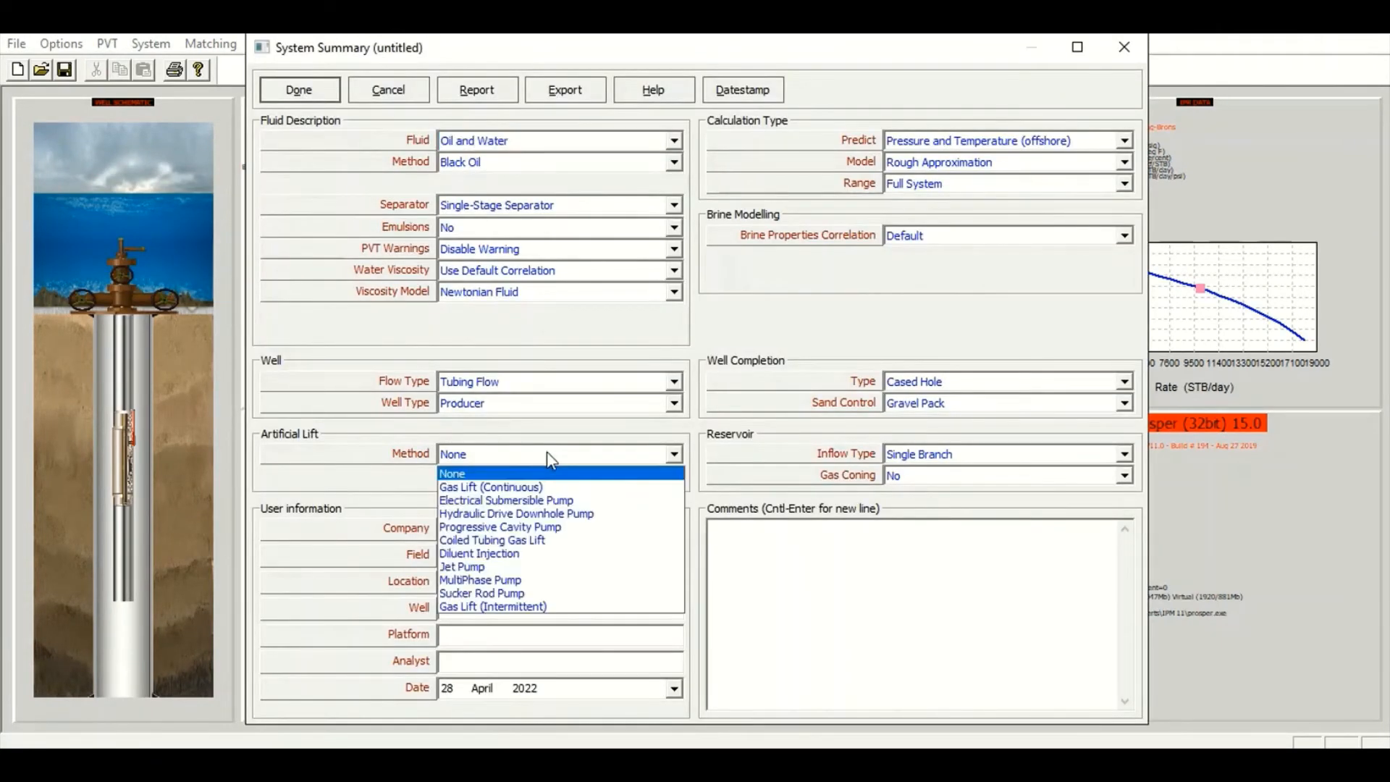
pyautogui.click(506, 555)
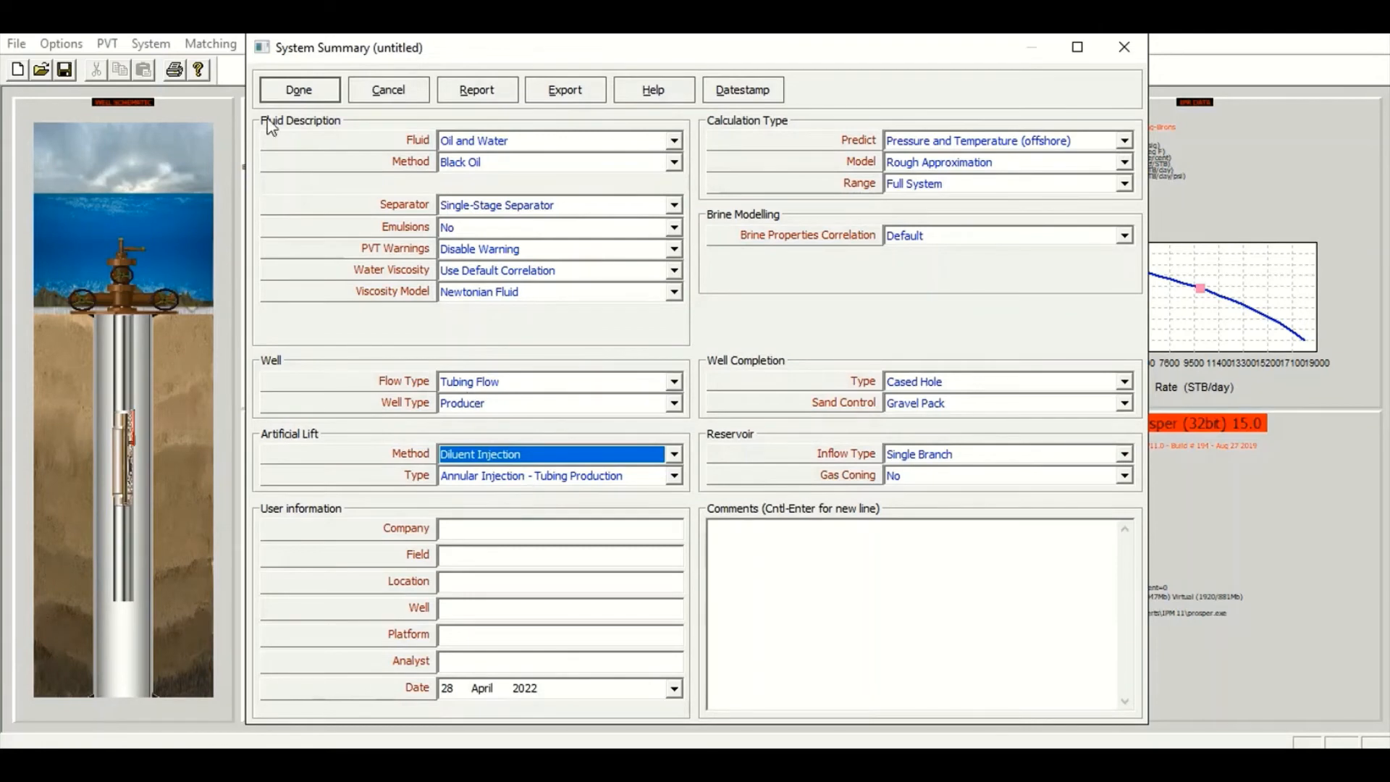
pyautogui.click(293, 99)
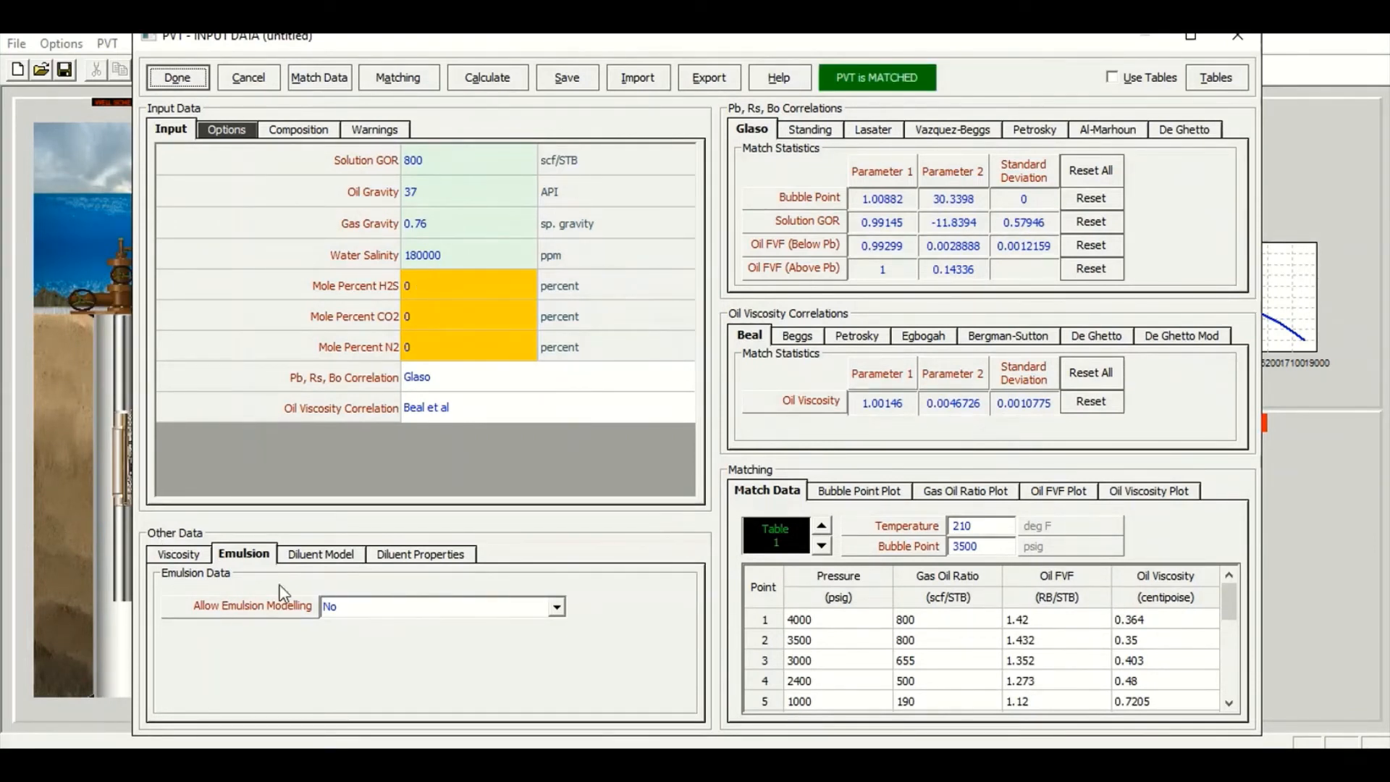
# Step: In the PVT diluent properties, keep Water as the diluent type and set its salinity to 20000 ppm
pyautogui.click(334, 557)
pyautogui.click(423, 556)
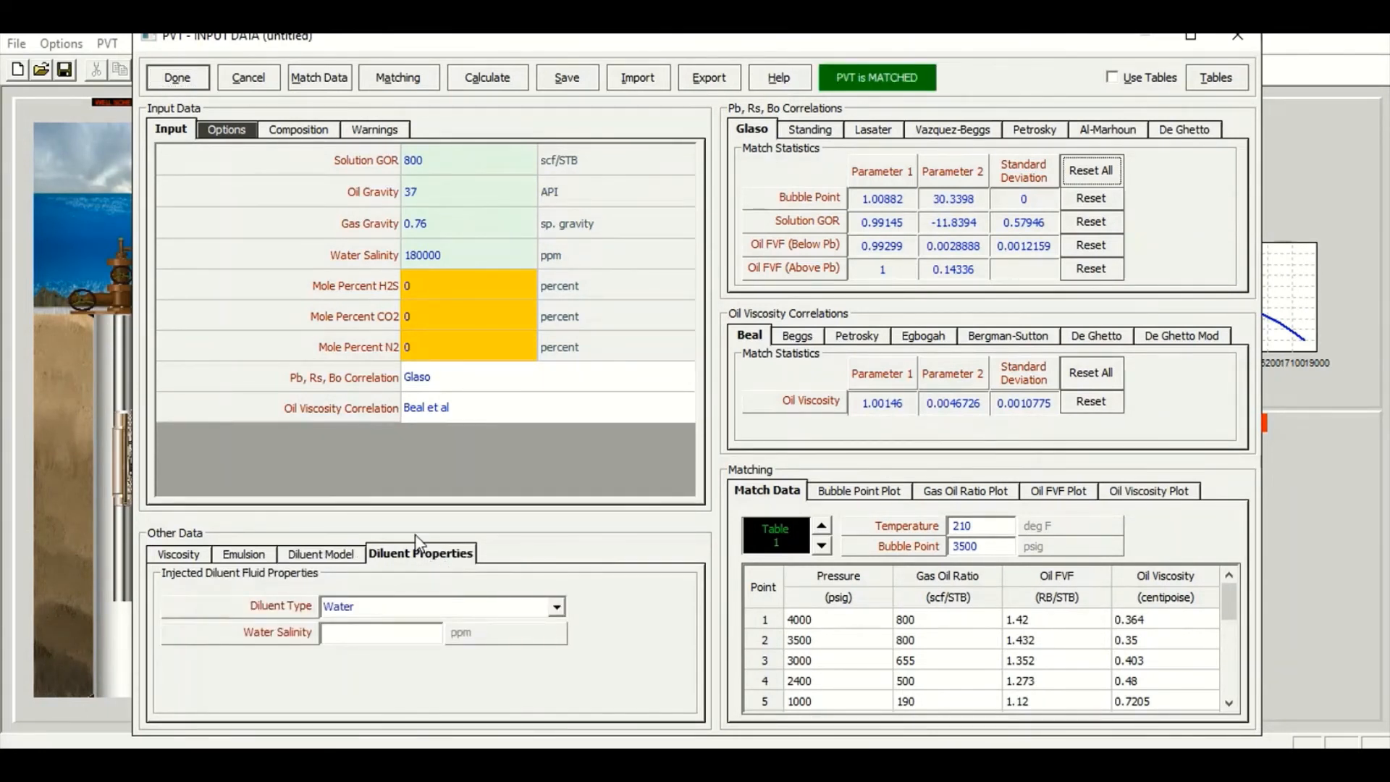
pyautogui.click(562, 610)
pyautogui.click(440, 619)
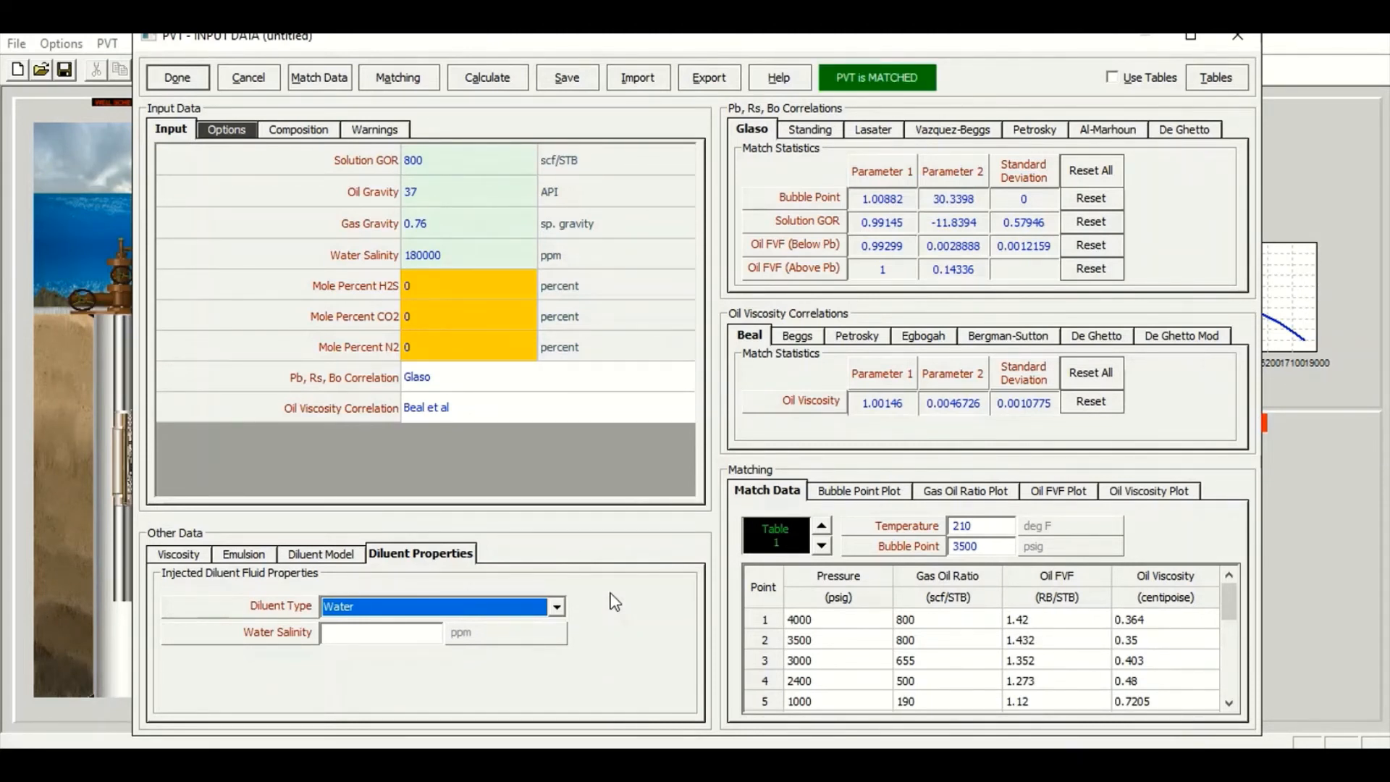
pyautogui.click(372, 638)
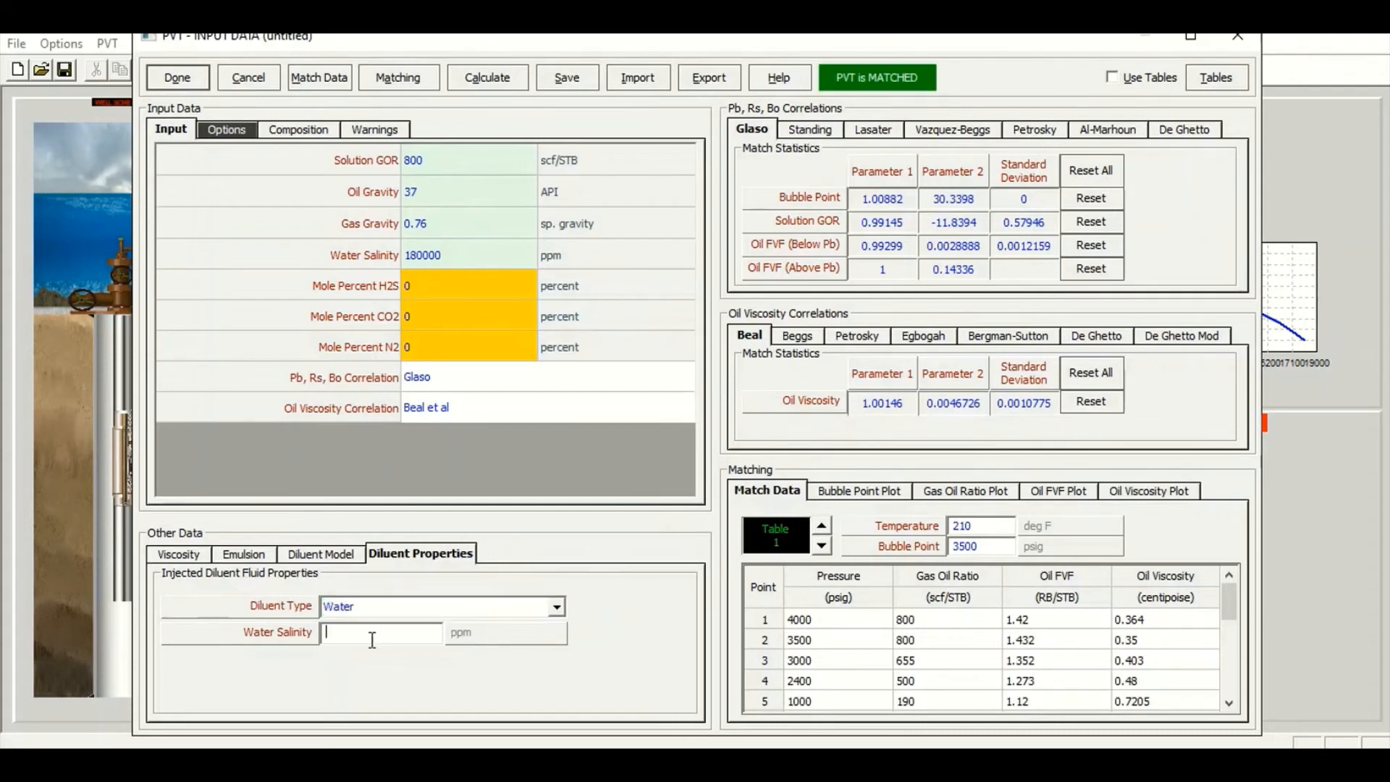
pyautogui.write('20000')
pyautogui.click(177, 77)
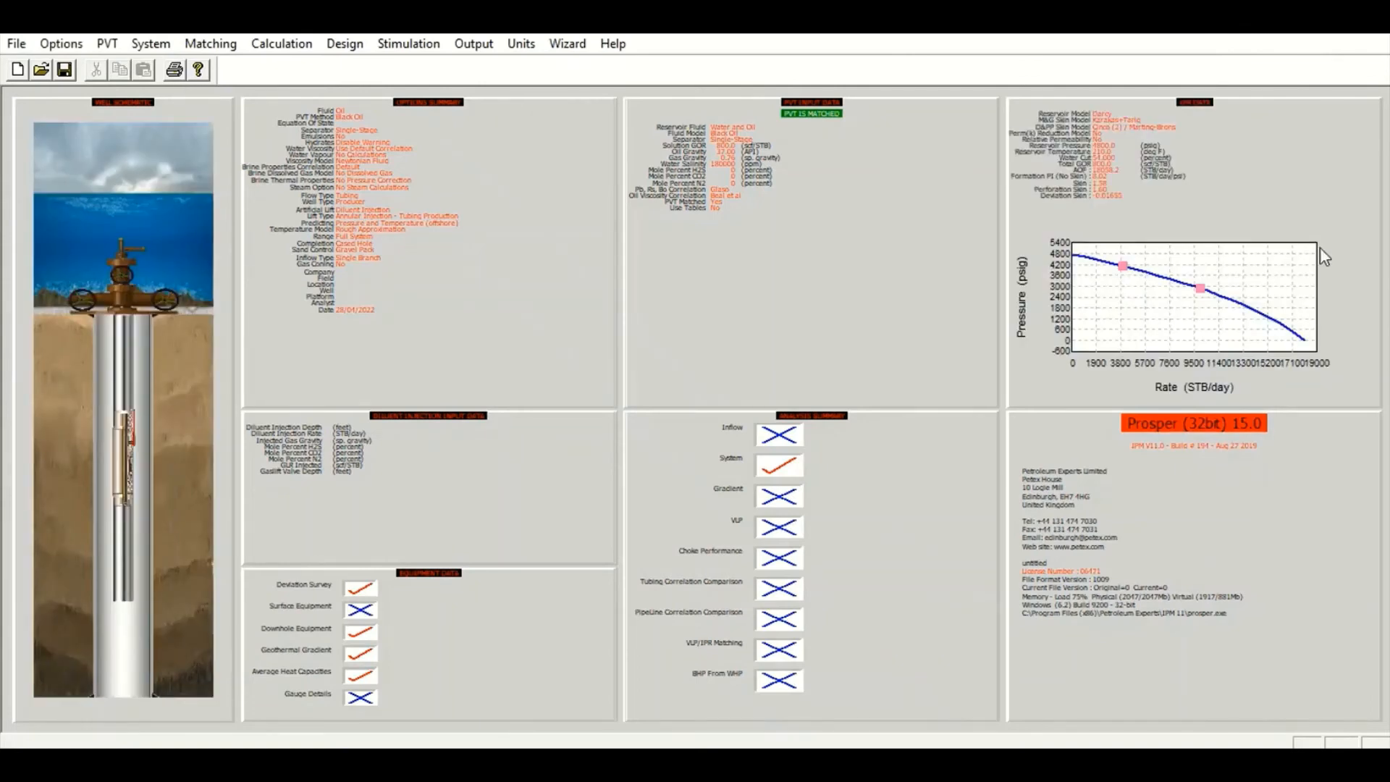
# Step: Set the diluent injection depth to 9000 feet and the diluent injection rate to 5000 STB/day
pyautogui.click(1182, 233)
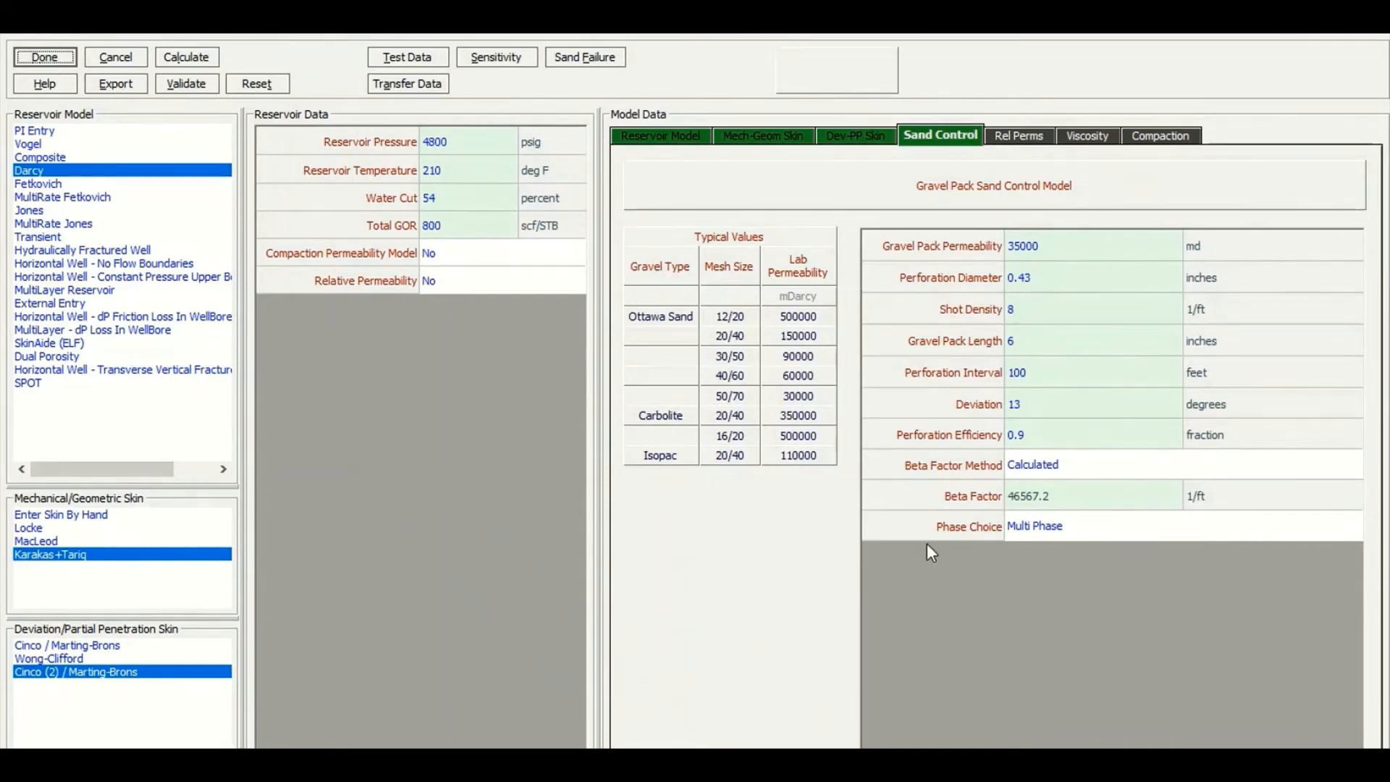
pyautogui.press('Return')
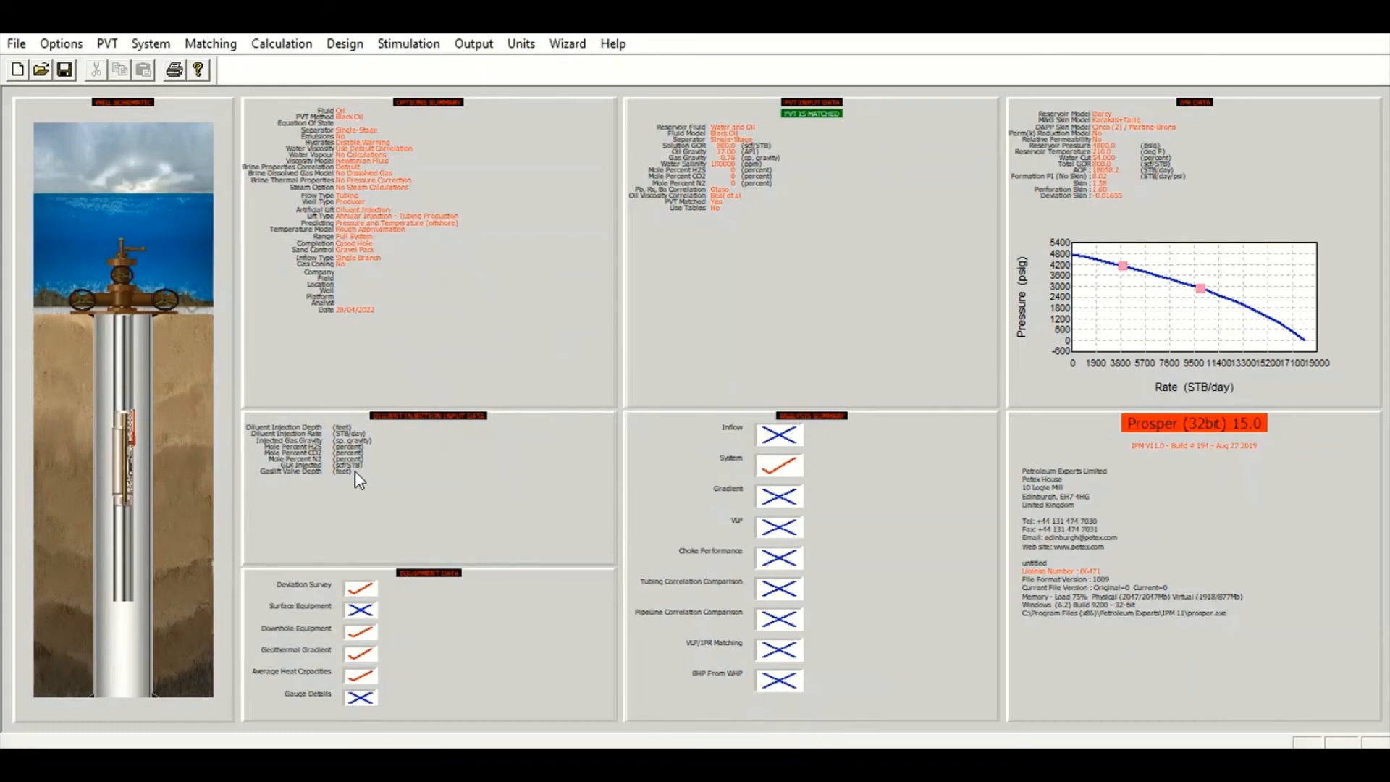
pyautogui.doubleClick(437, 484)
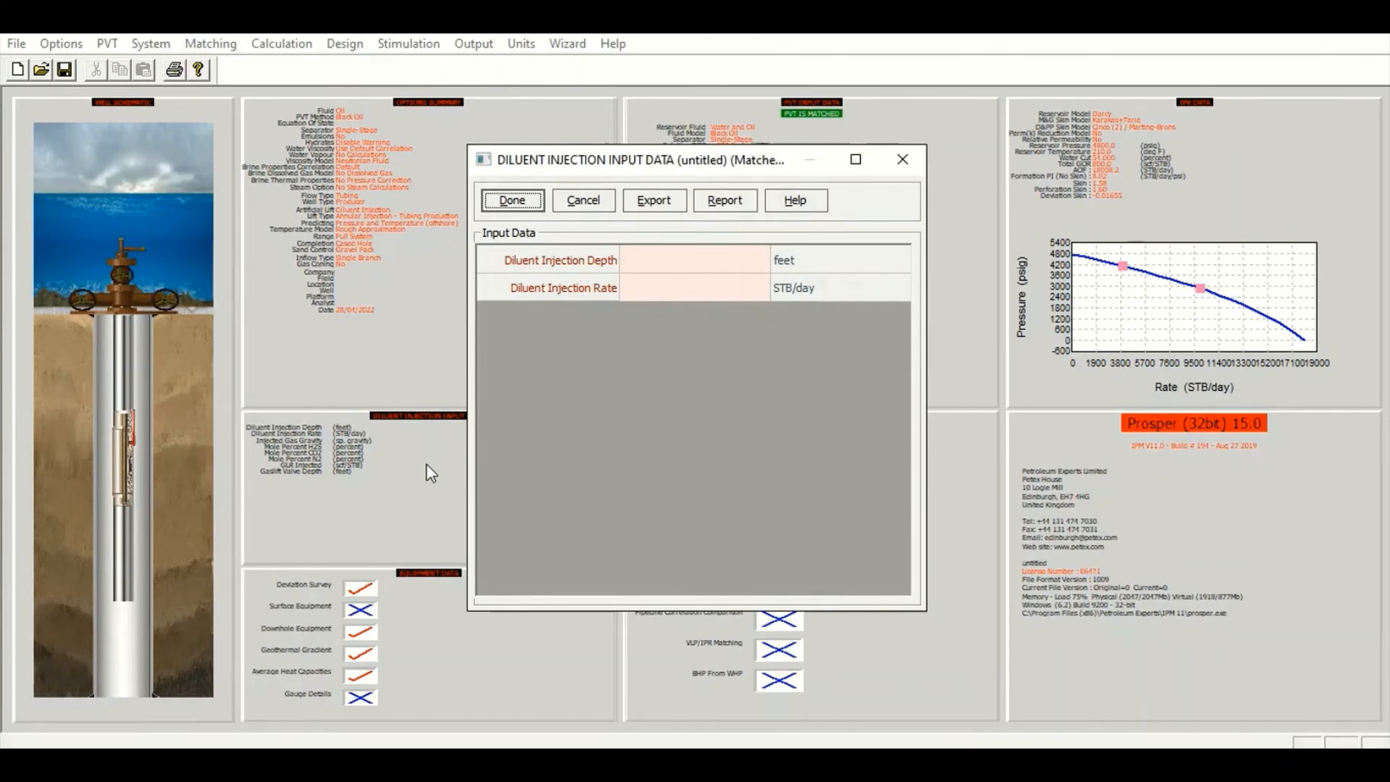
pyautogui.click(628, 270)
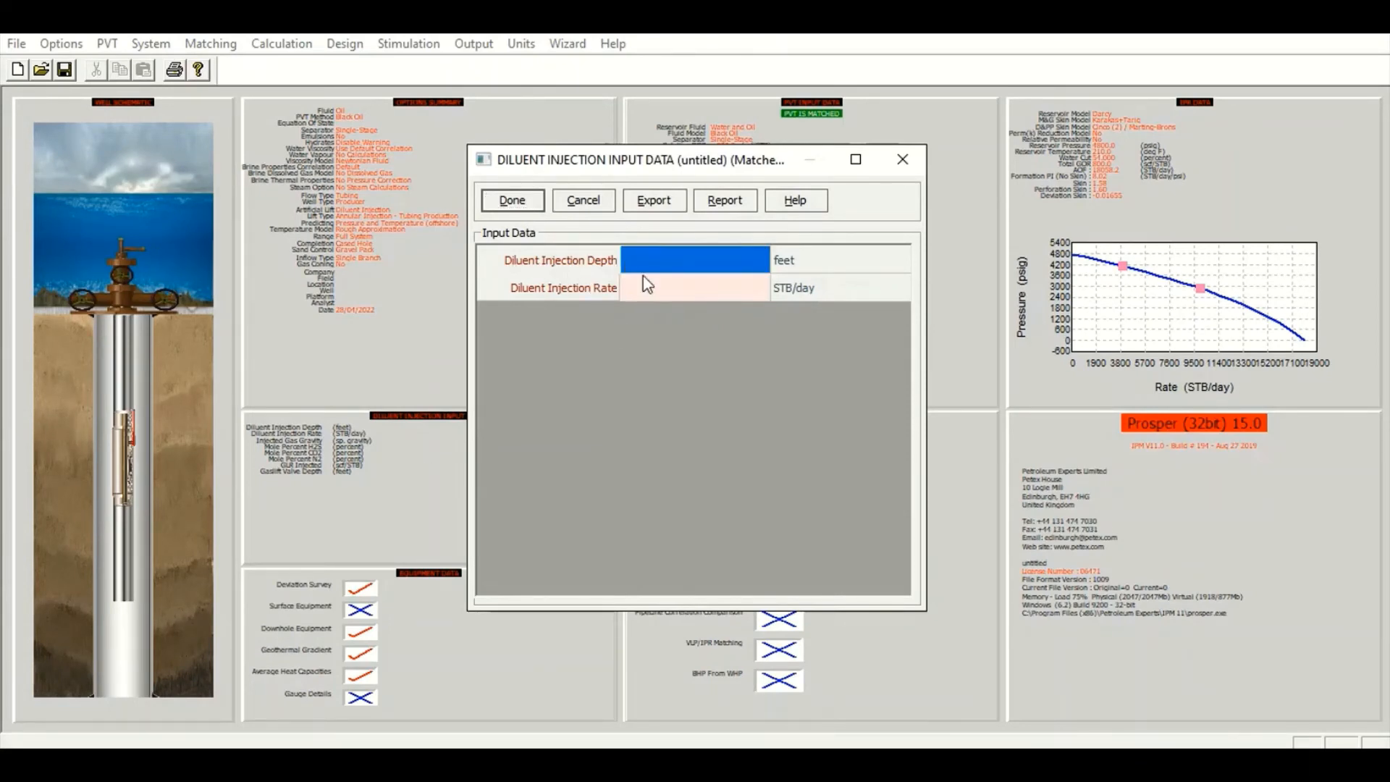
pyautogui.write('90')
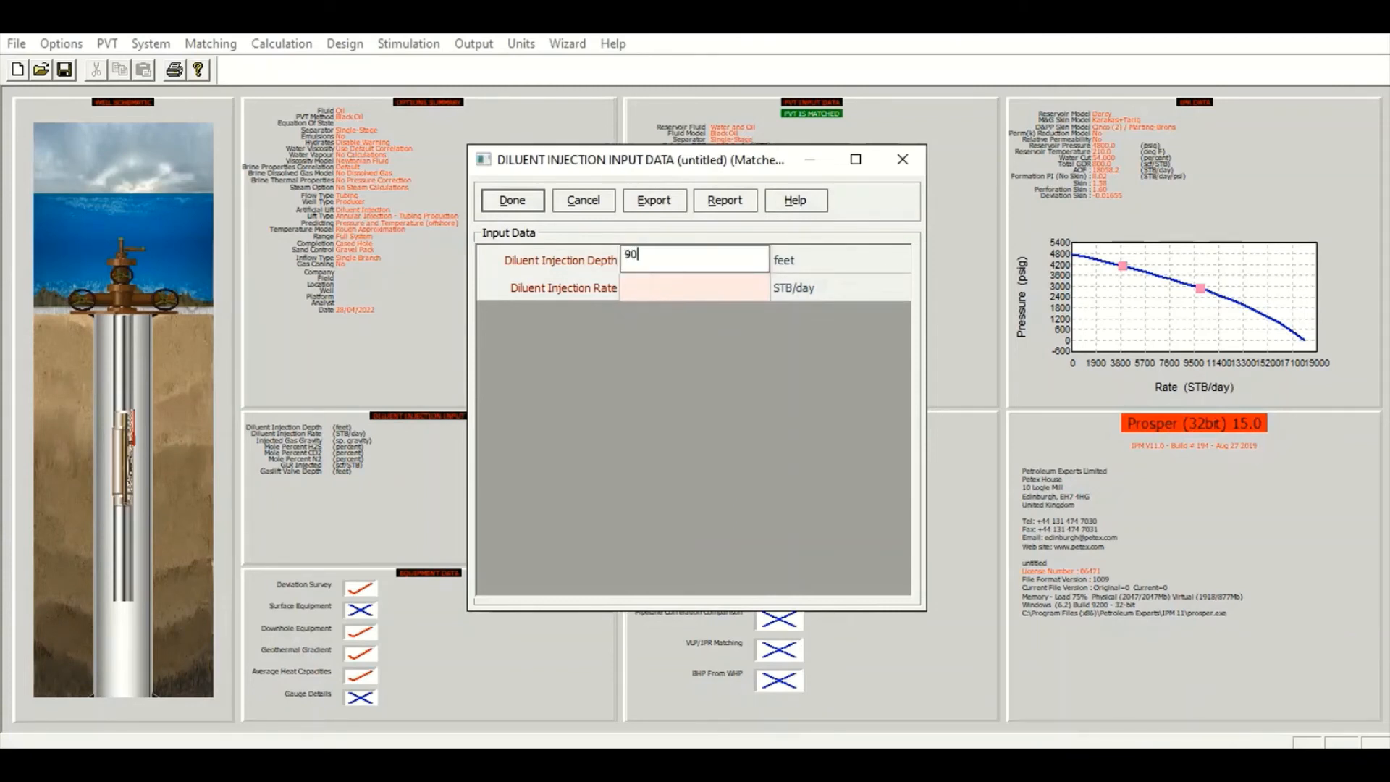
pyautogui.write('00')
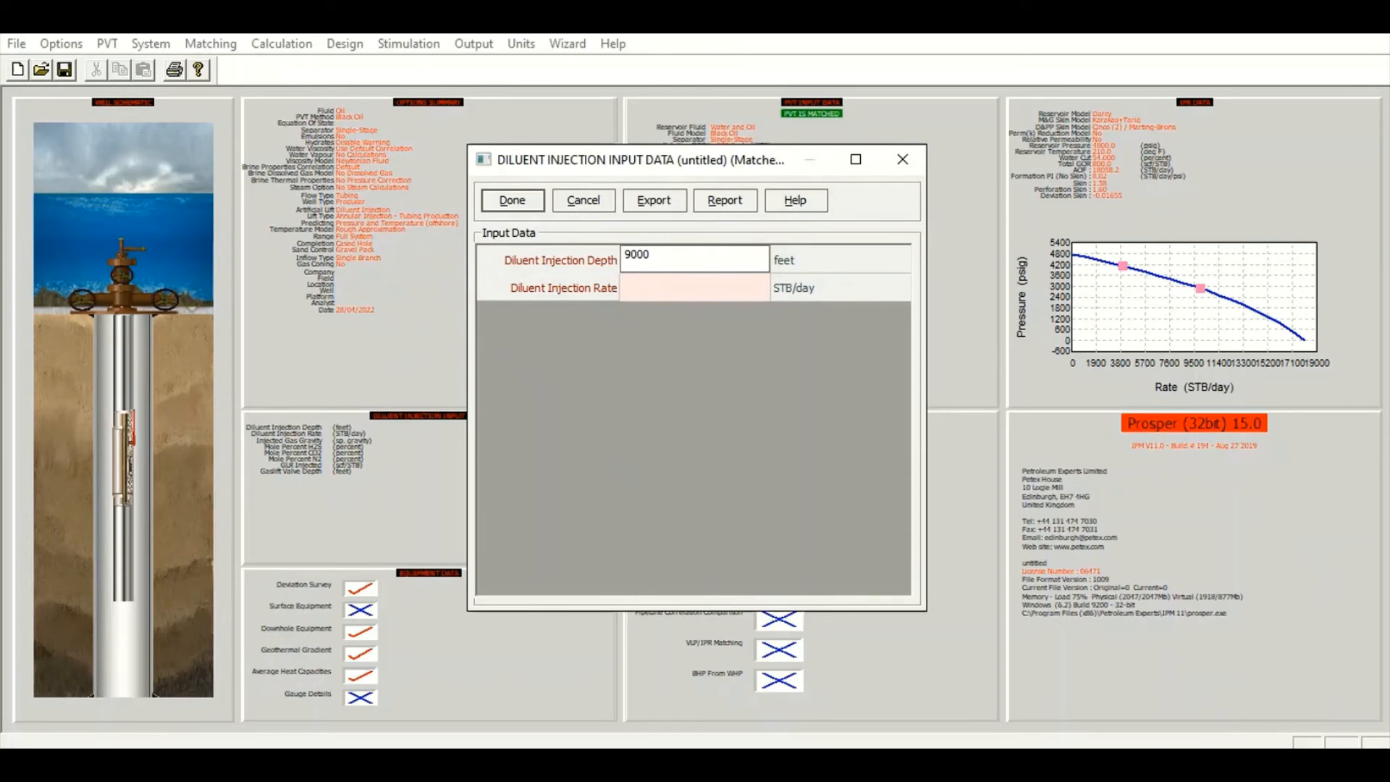
pyautogui.click(657, 291)
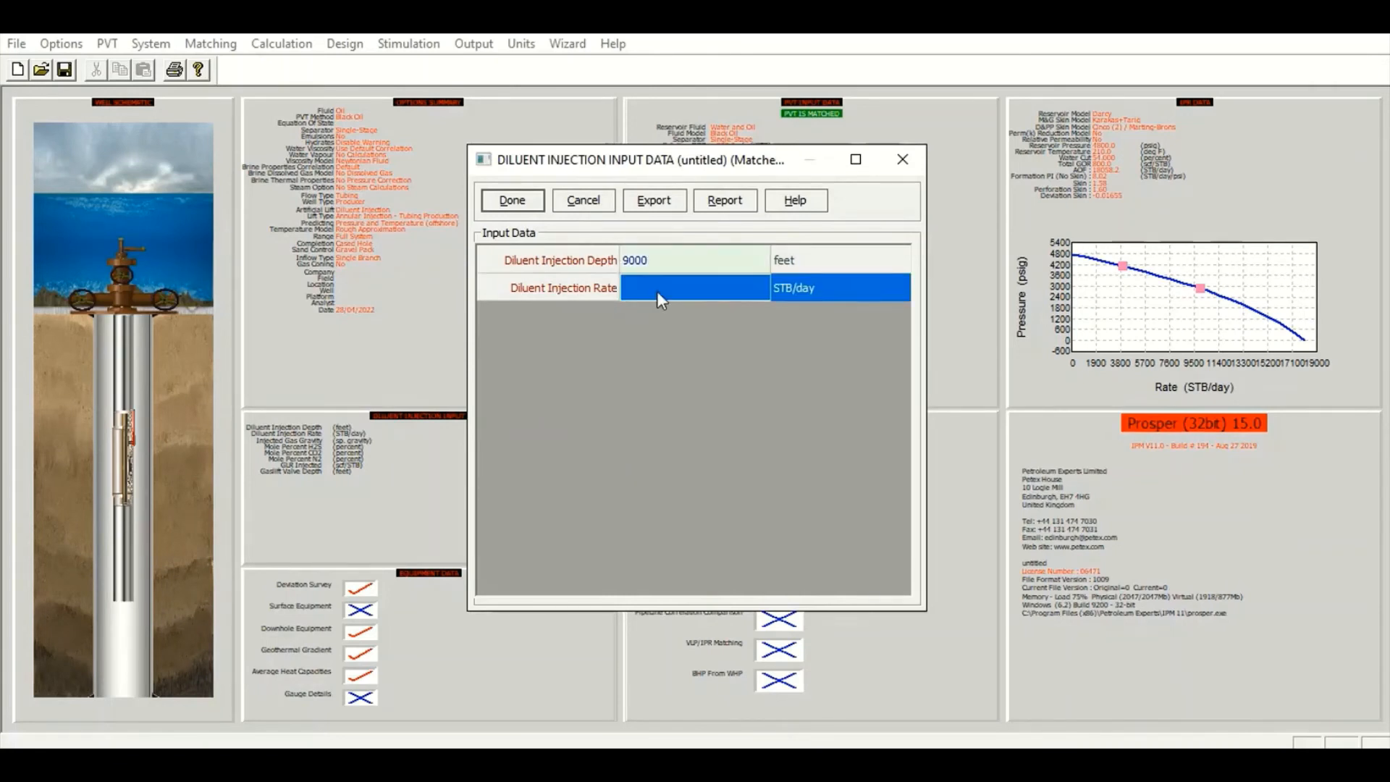
pyautogui.write('5000')
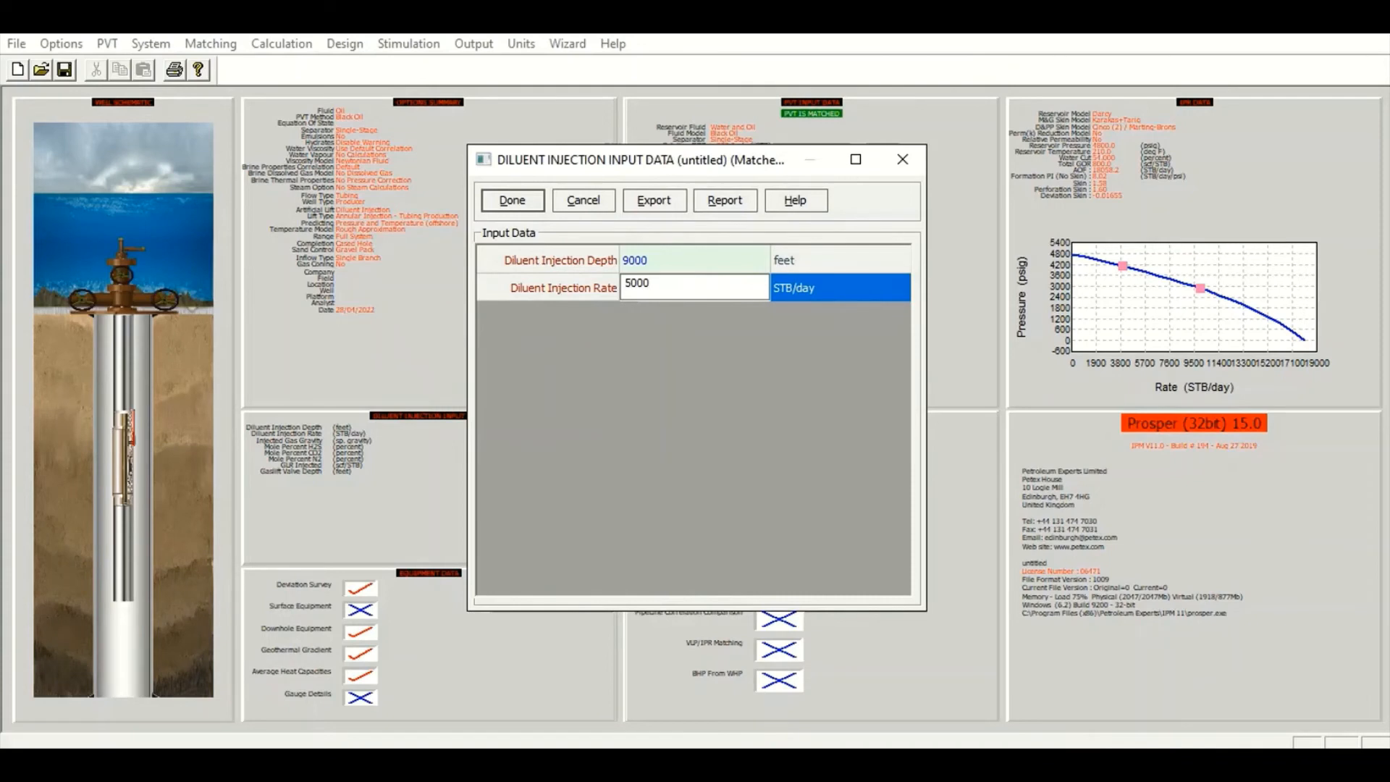
pyautogui.click(511, 200)
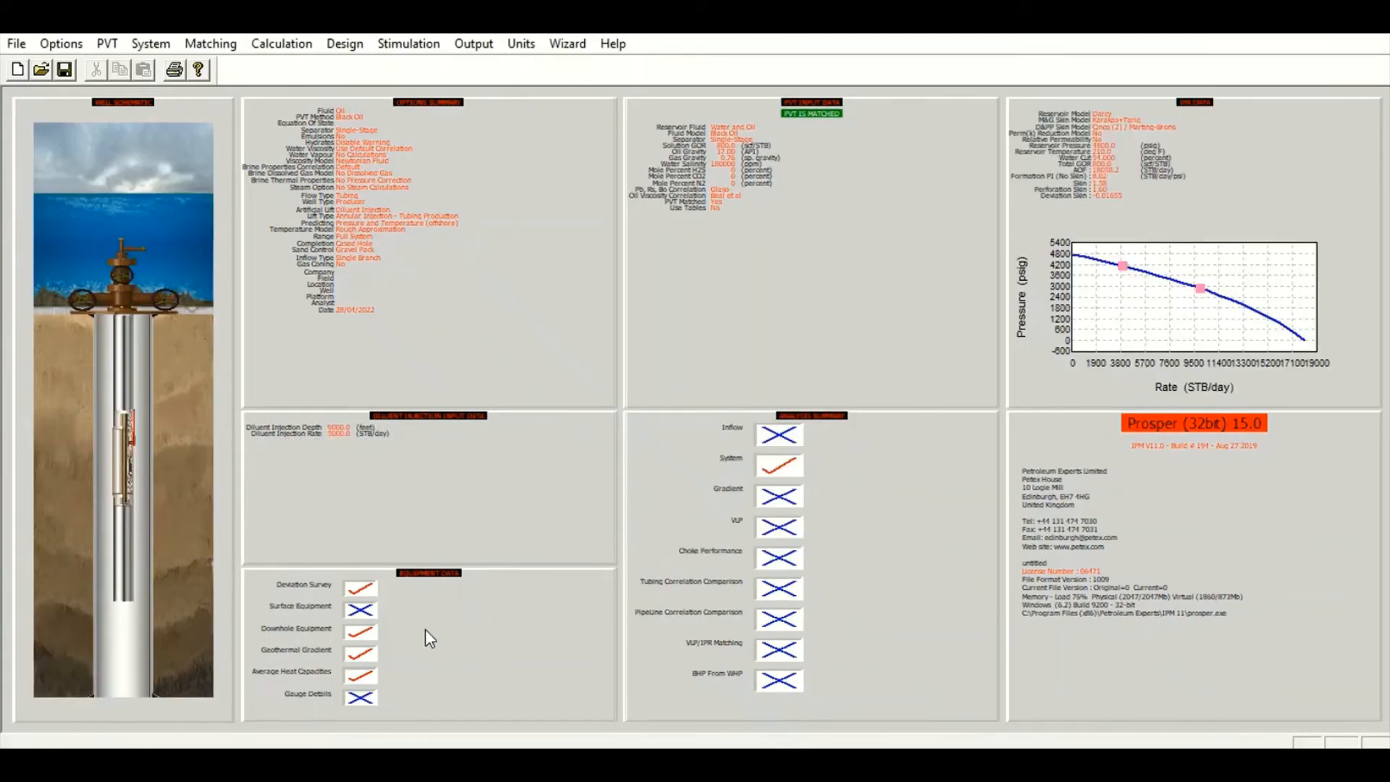
# Step: Check the tubing and casing entries in the downhole equipment data and close the equipment data
pyautogui.click(475, 613)
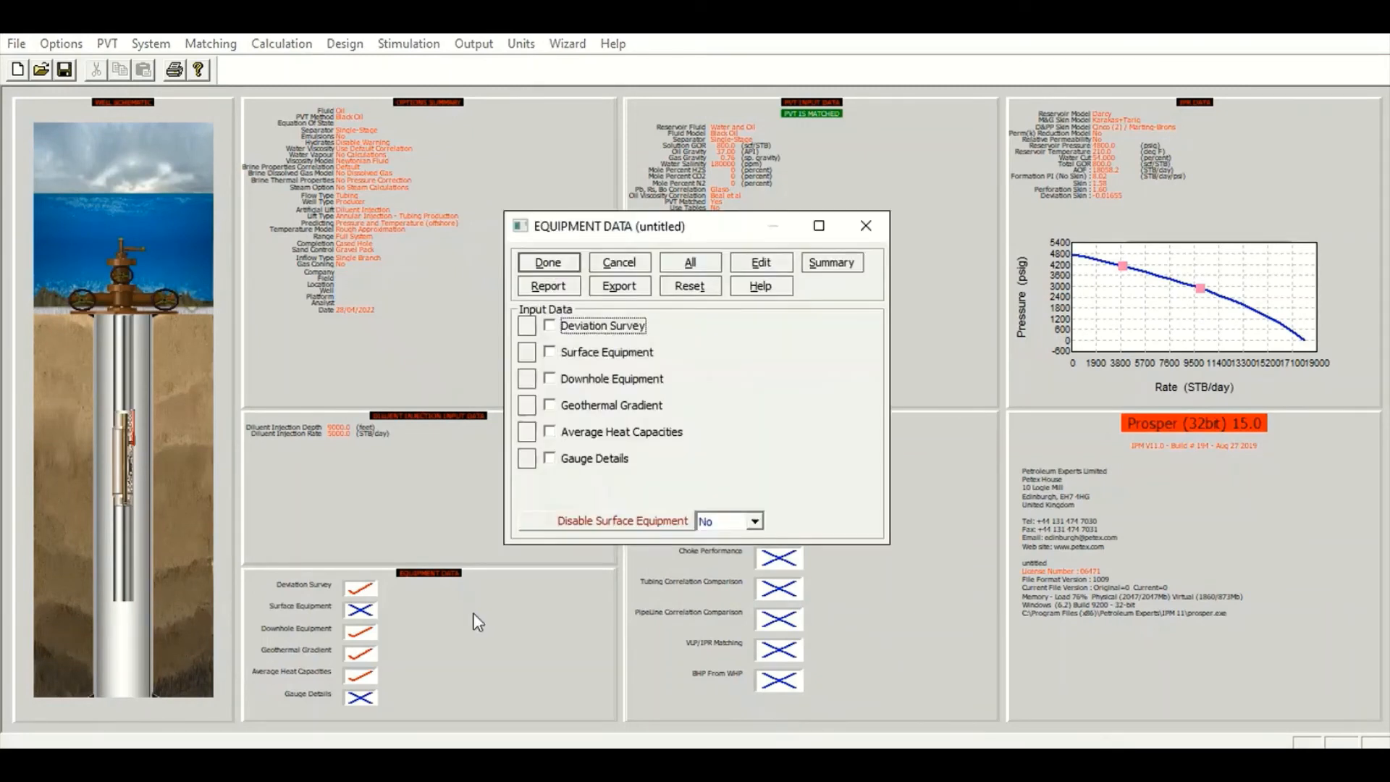
pyautogui.click(573, 379)
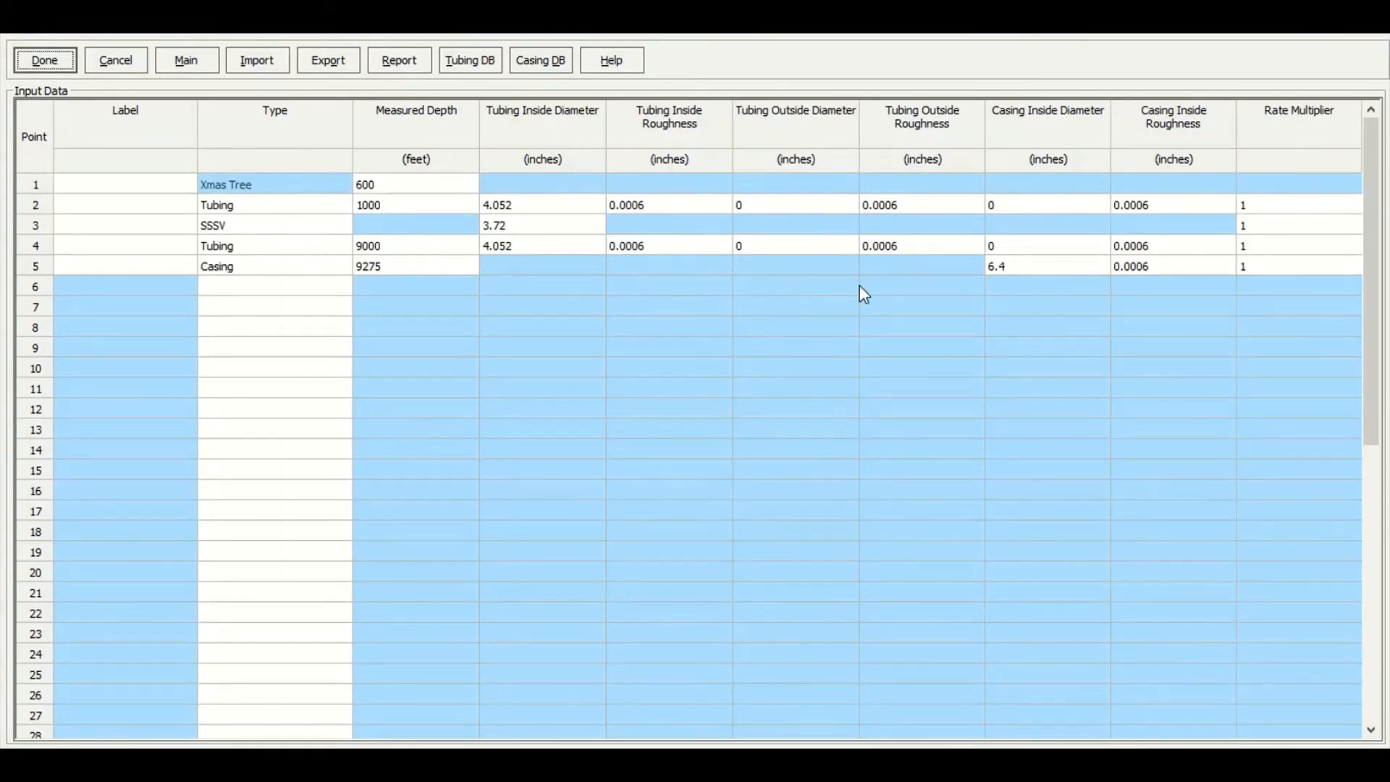
pyautogui.click(35, 64)
pyautogui.click(555, 268)
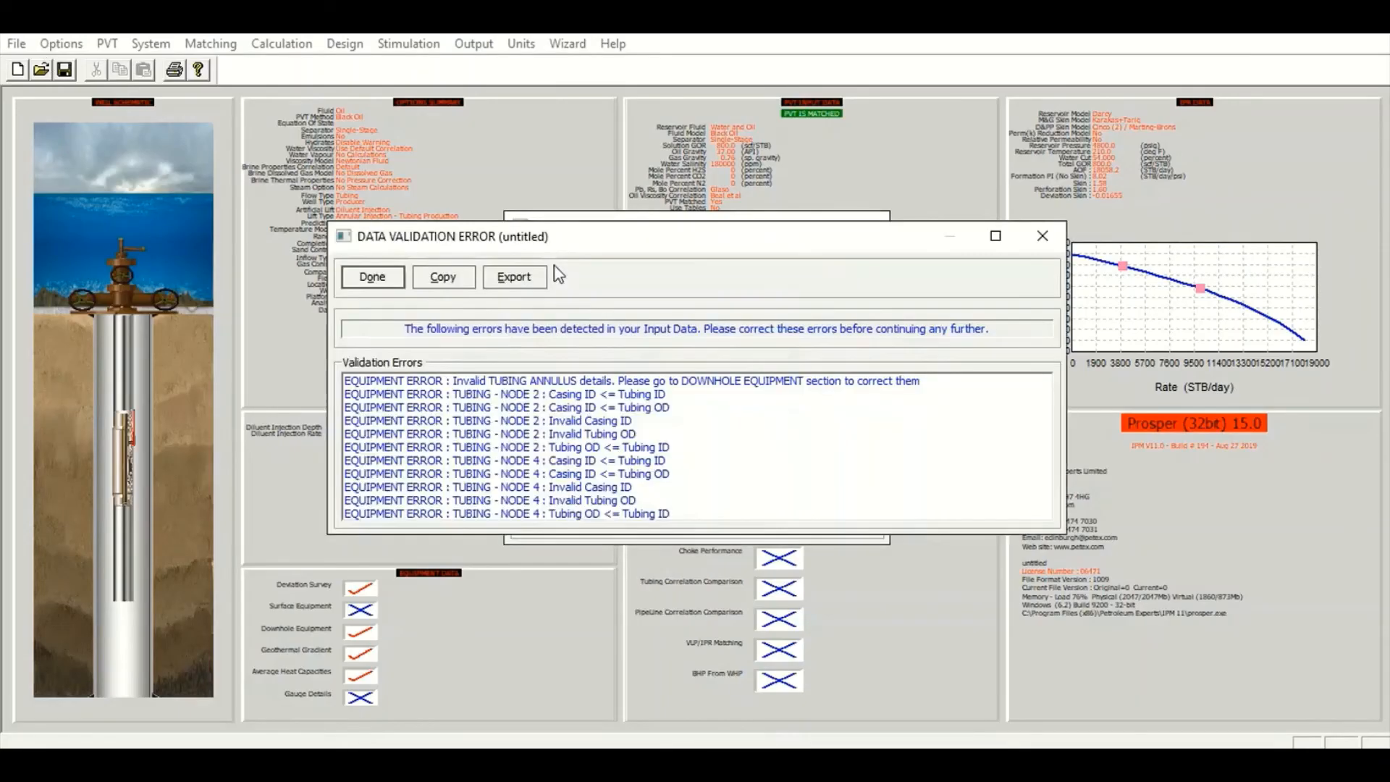
pyautogui.click(374, 276)
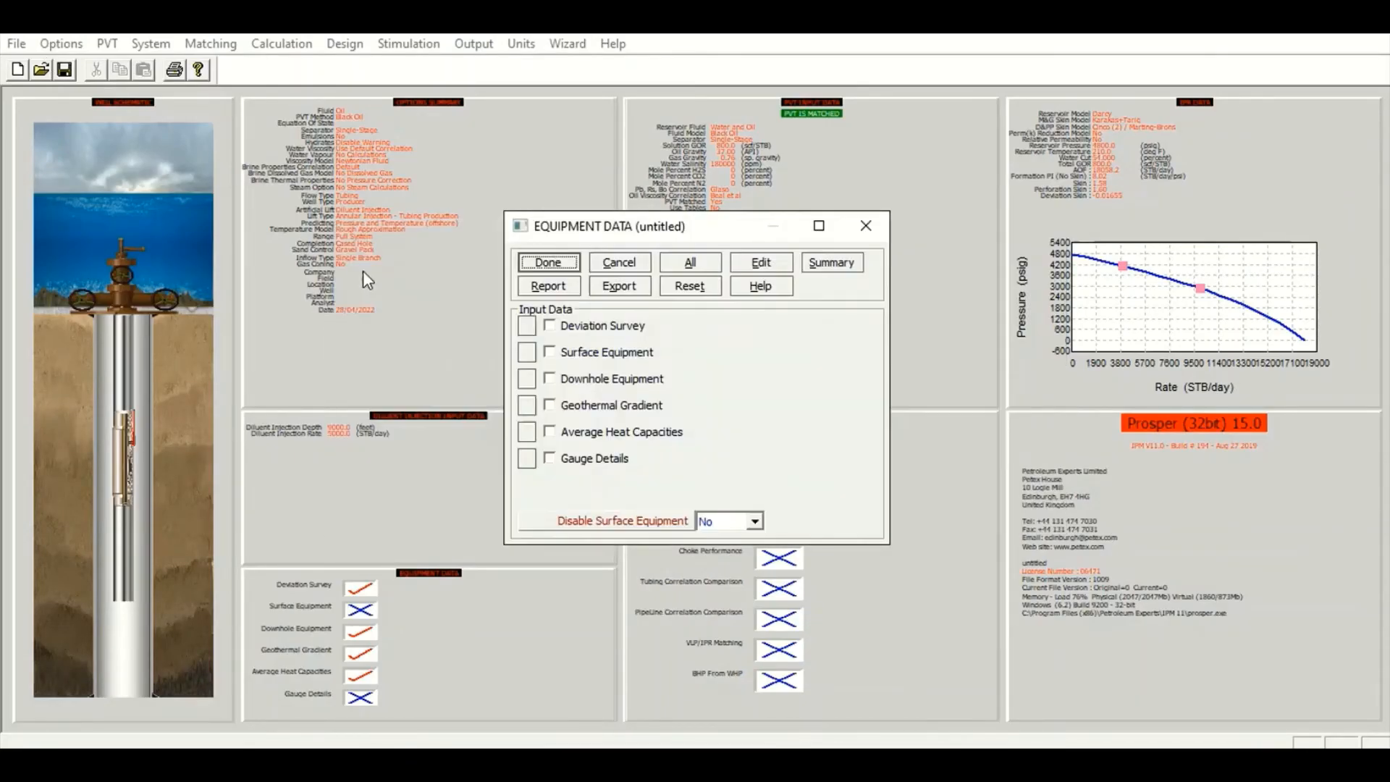
pyautogui.click(551, 265)
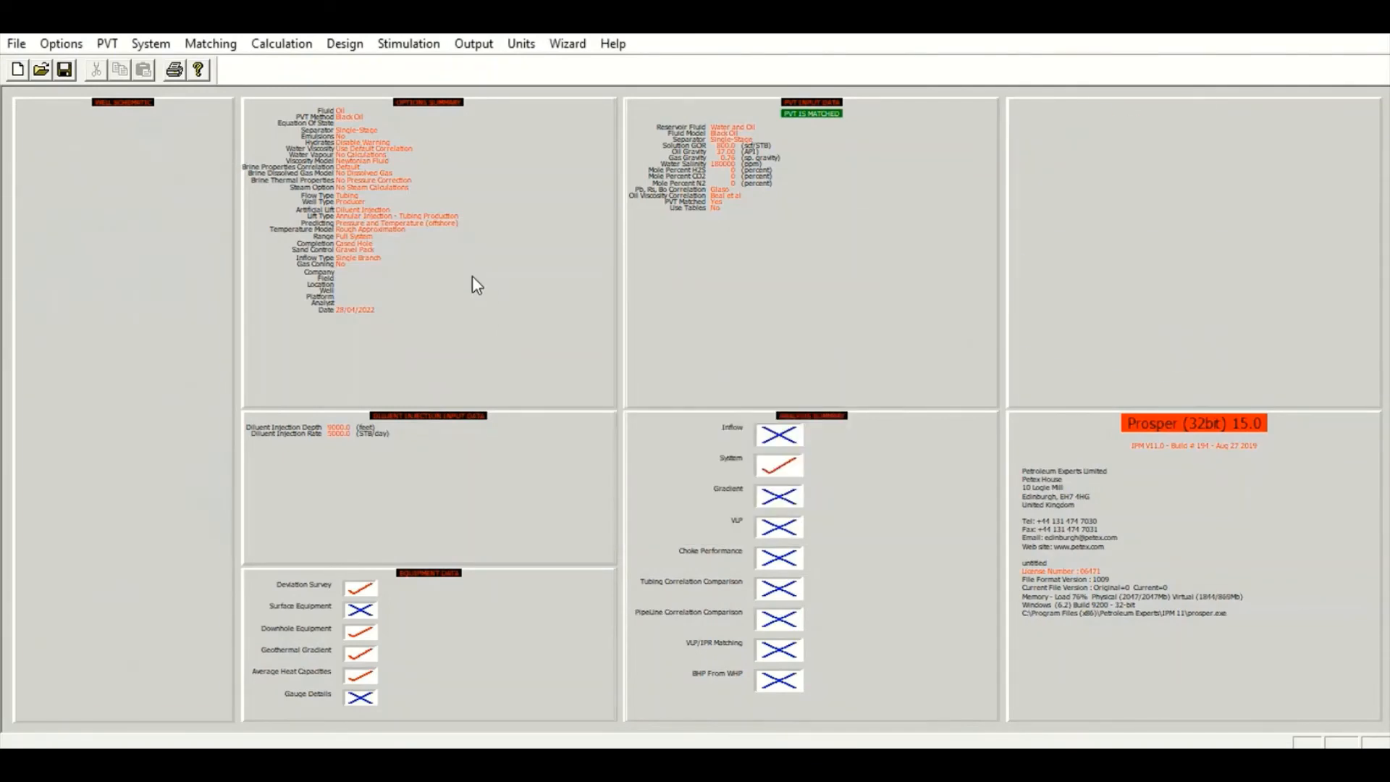
# Step: Change the diluent injection type to Annular Injection with GasLift in the system summary
pyautogui.doubleClick(472, 277)
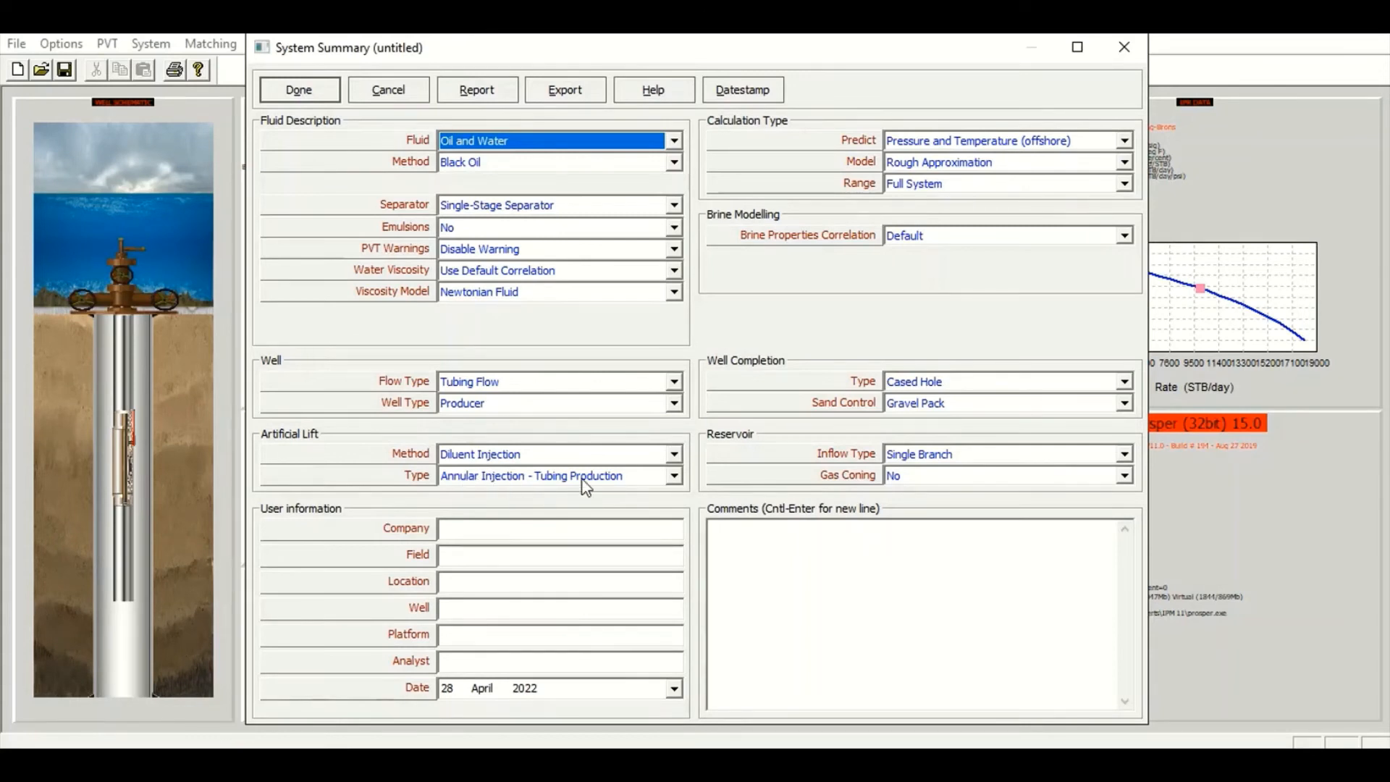
pyautogui.click(671, 479)
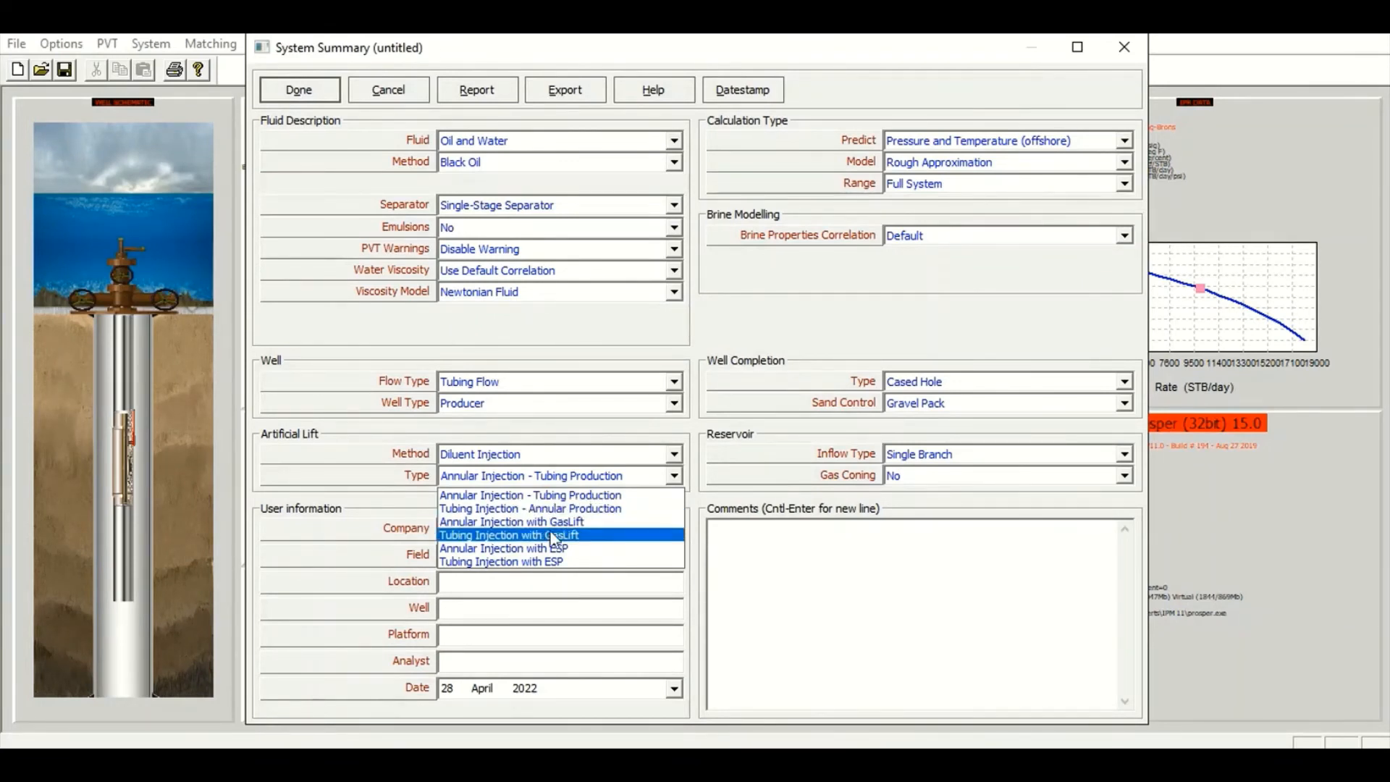
pyautogui.click(591, 521)
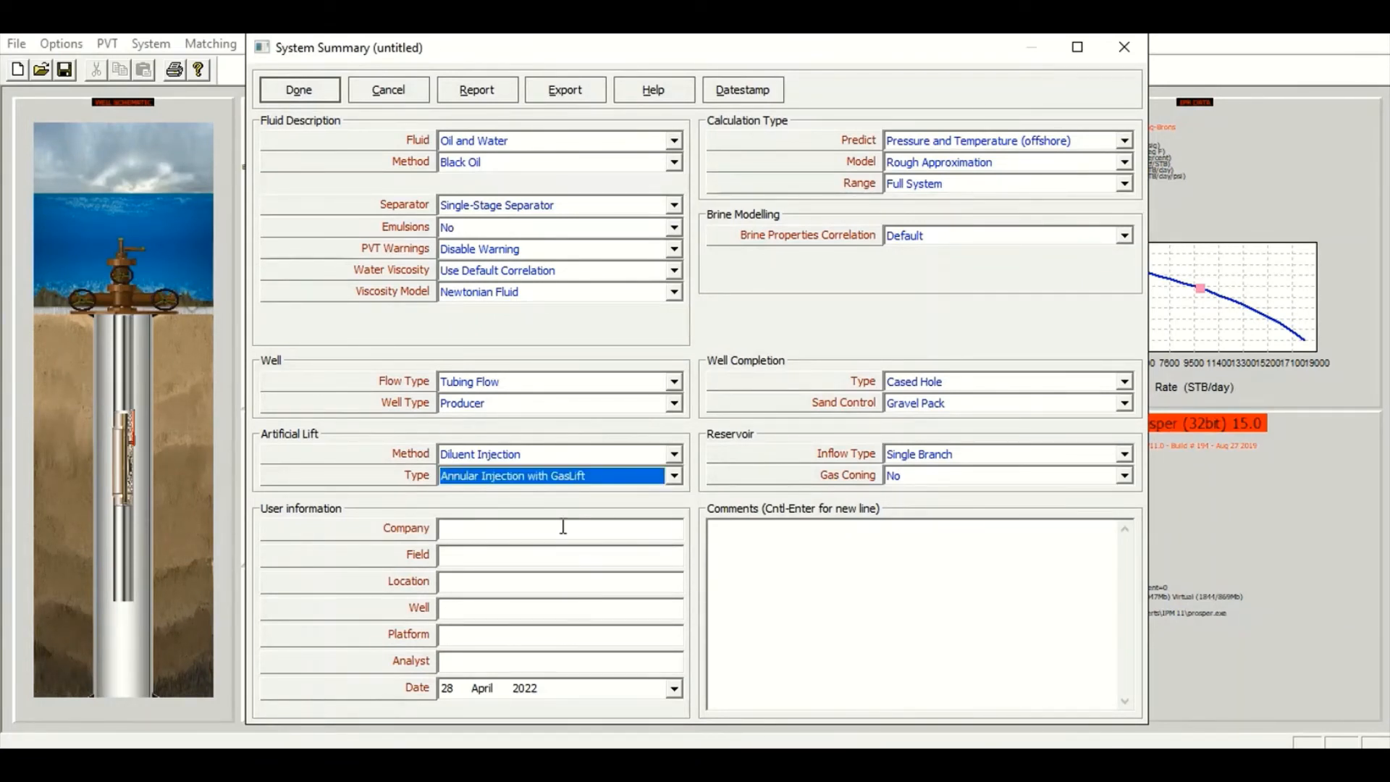
pyautogui.click(301, 92)
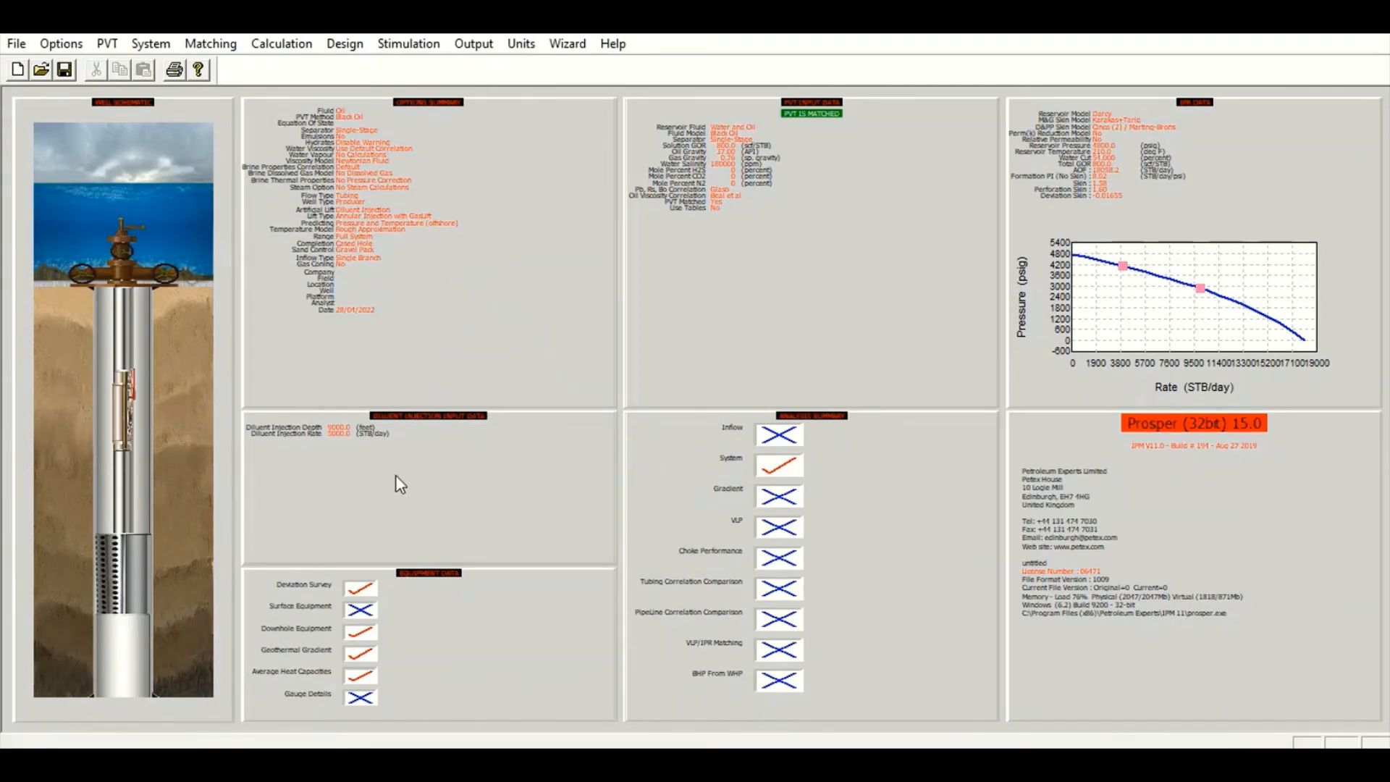
# Step: In the diluent injection input data, set the injected gas gravity to 0.7 and the H2S, CO2 and N2 mole percents to 0
pyautogui.click(438, 472)
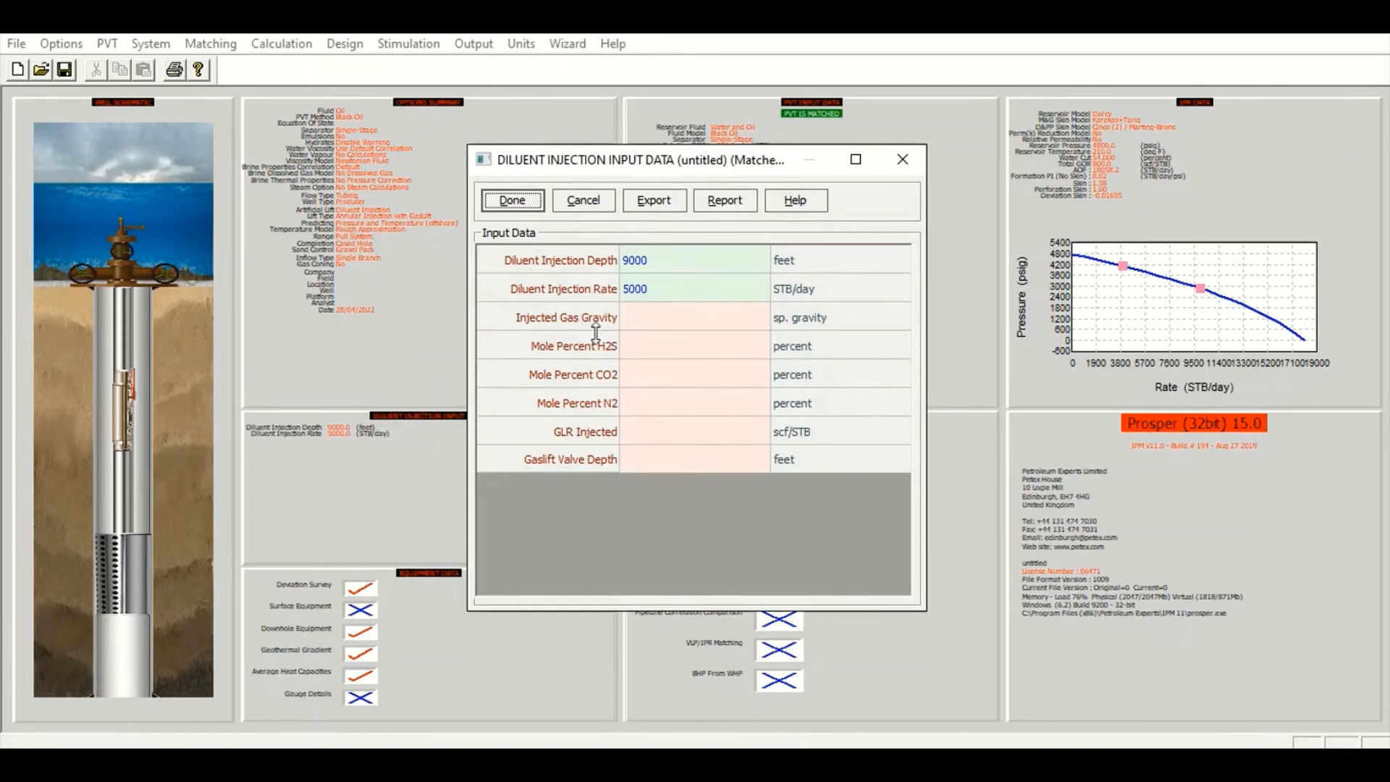
pyautogui.click(666, 325)
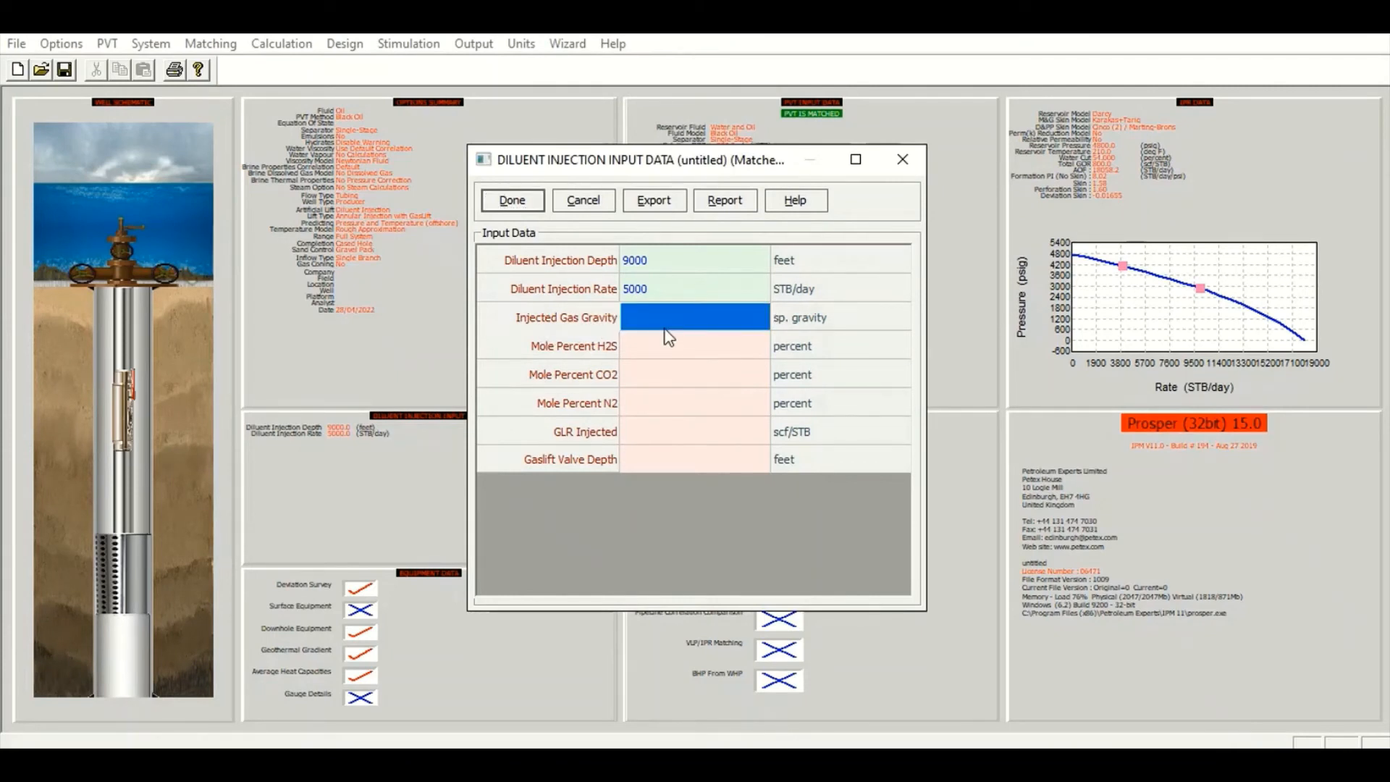
pyautogui.write('0.7')
pyautogui.press('Return')
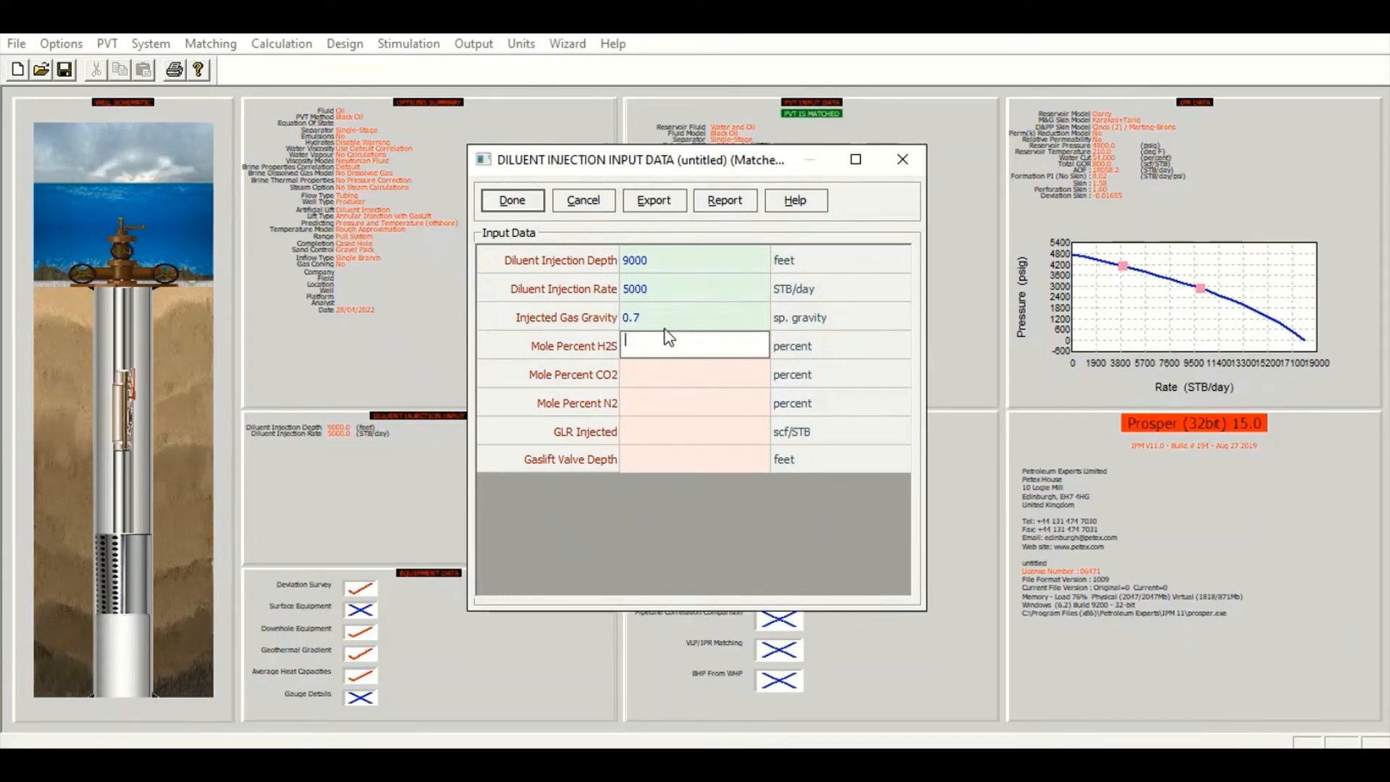
pyautogui.write('9')
pyautogui.press('BackSpace')
pyautogui.write('0')
pyautogui.press('Return')
pyautogui.write('0')
pyautogui.press('Return')
pyautogui.write('0')
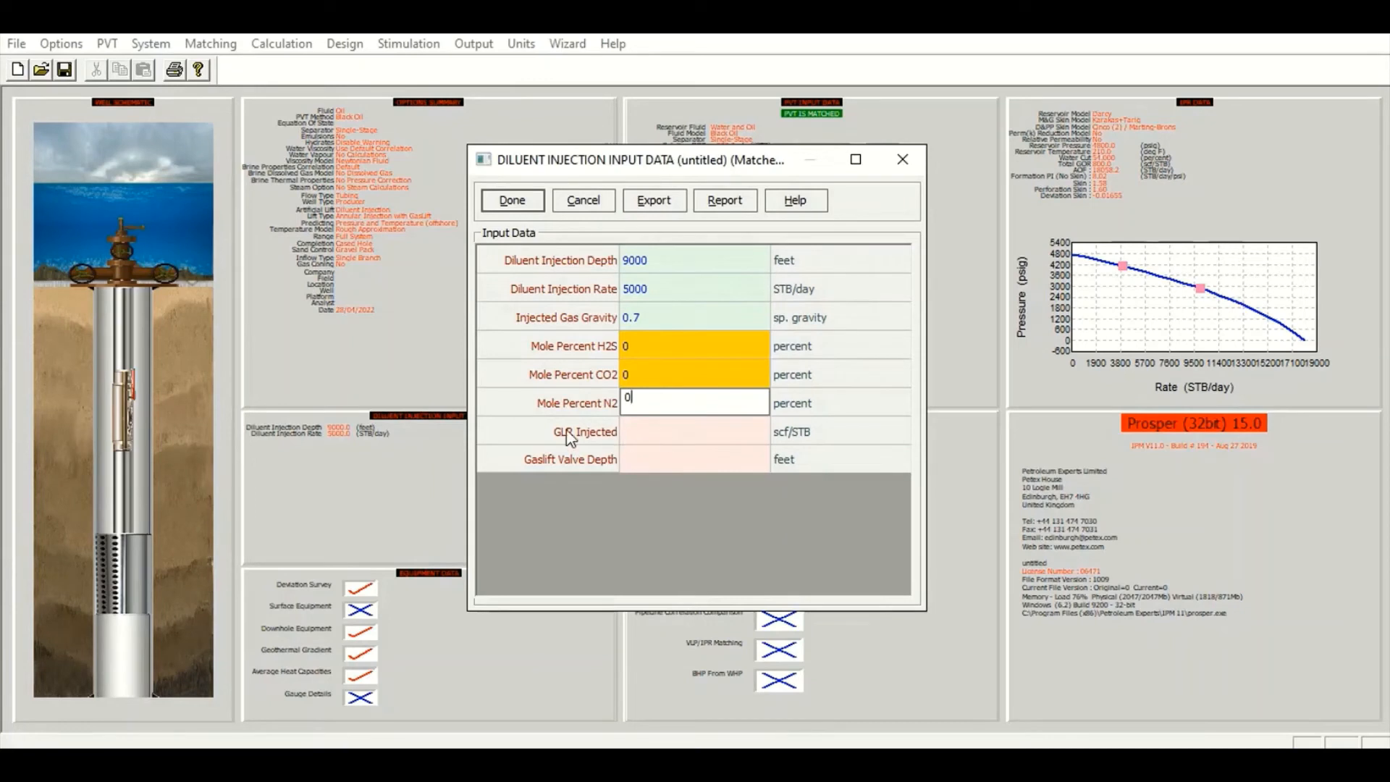
# Step: Set the injected GLR to 50 scf/STB and the gaslift valve depth to 7500 feet, and accept the diluent injection data
pyautogui.click(664, 437)
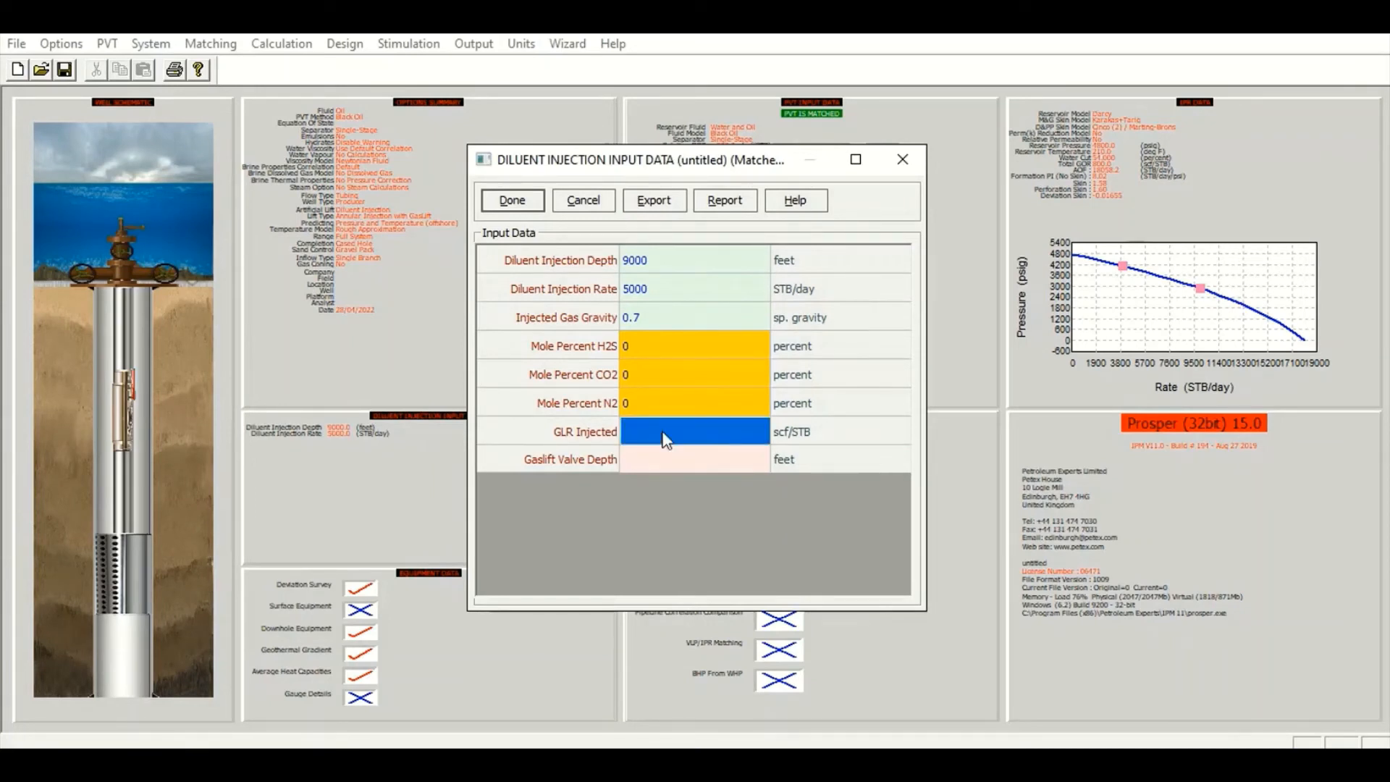
pyautogui.write('50')
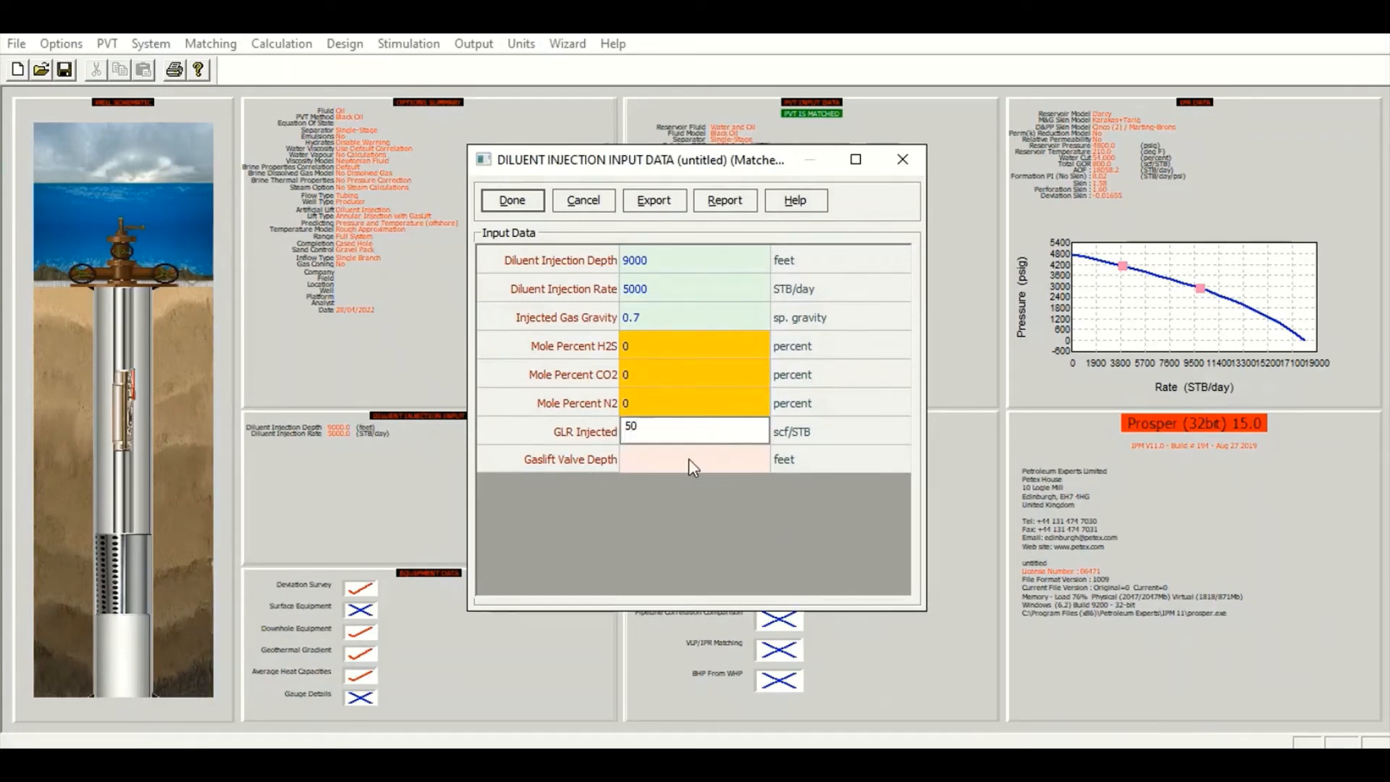
pyautogui.click(688, 458)
pyautogui.write('7500')
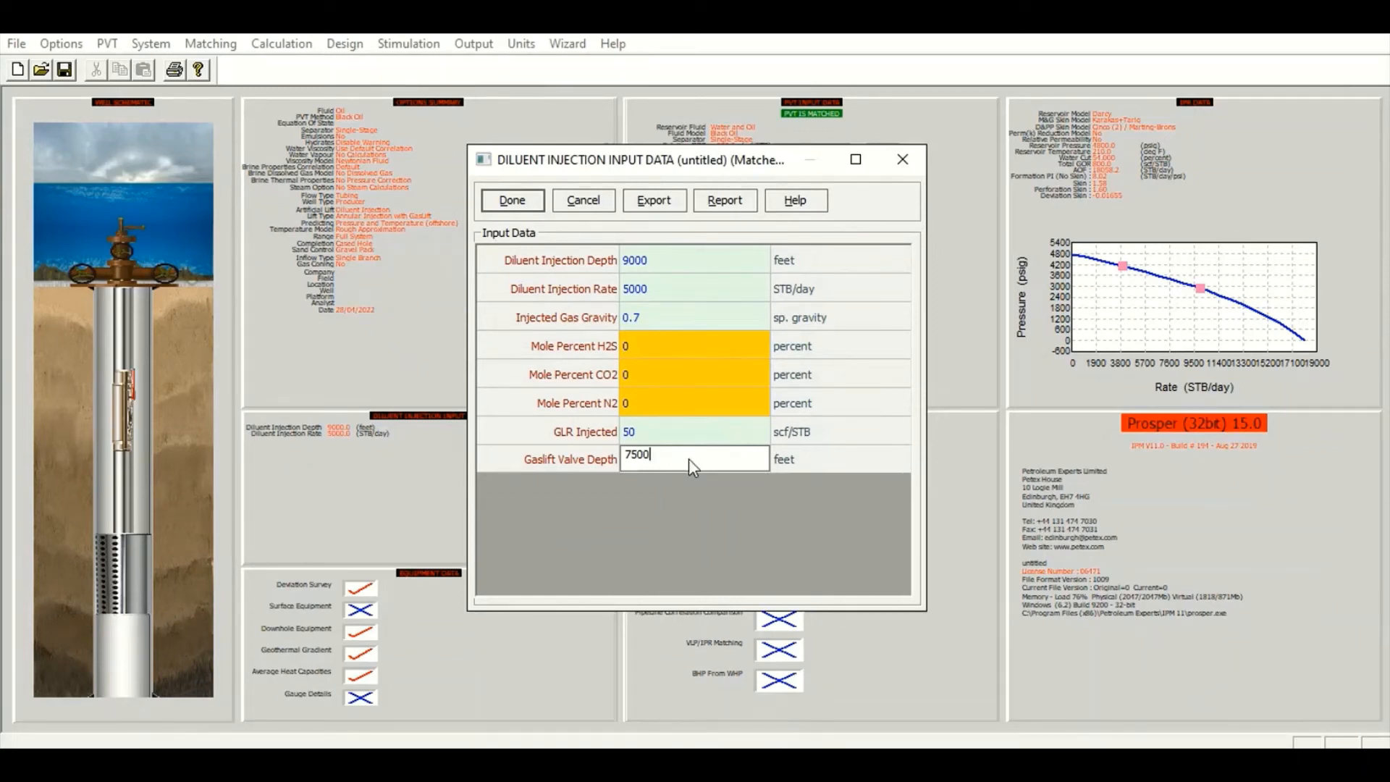
pyautogui.click(529, 196)
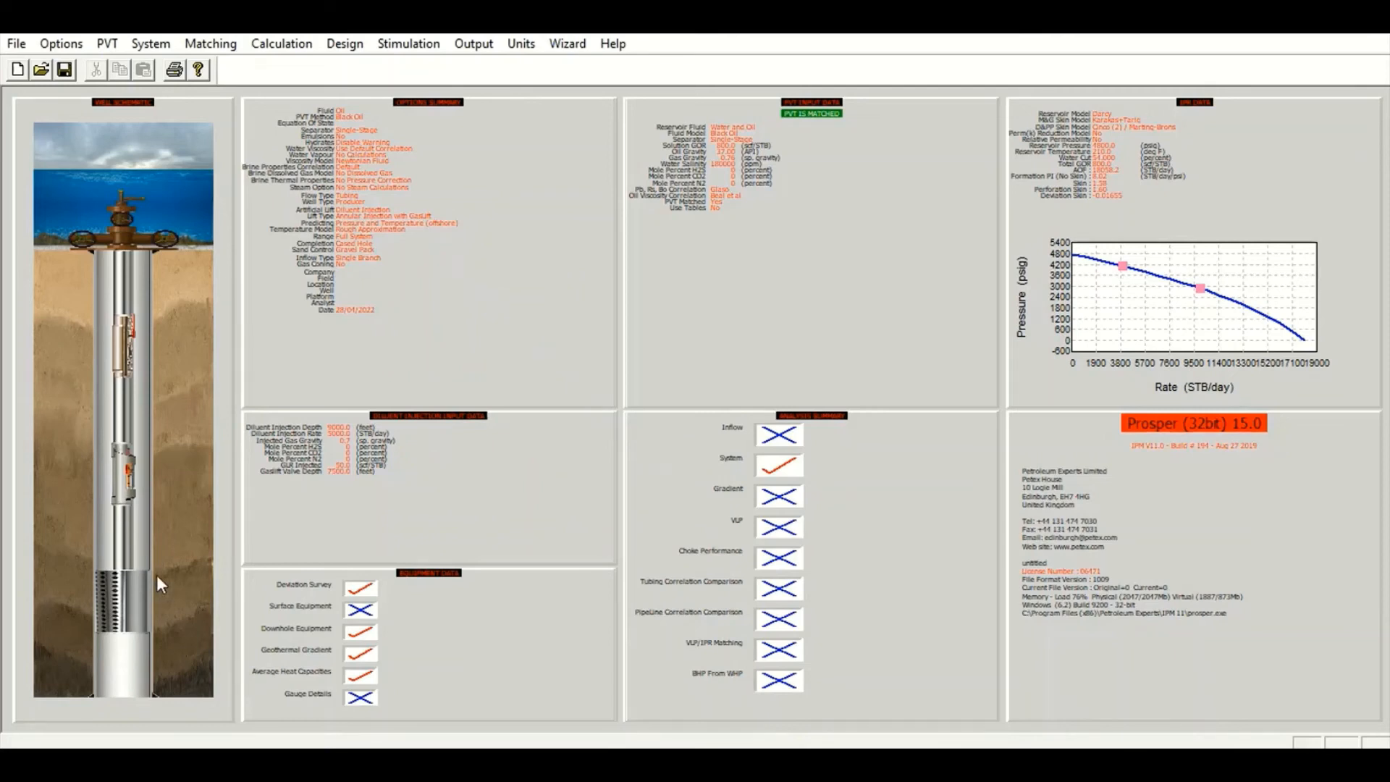
# Step: In the downhole equipment data, set the casing inside diameter to 6.4 inches for both tubing entries and accept the table
pyautogui.doubleClick(445, 617)
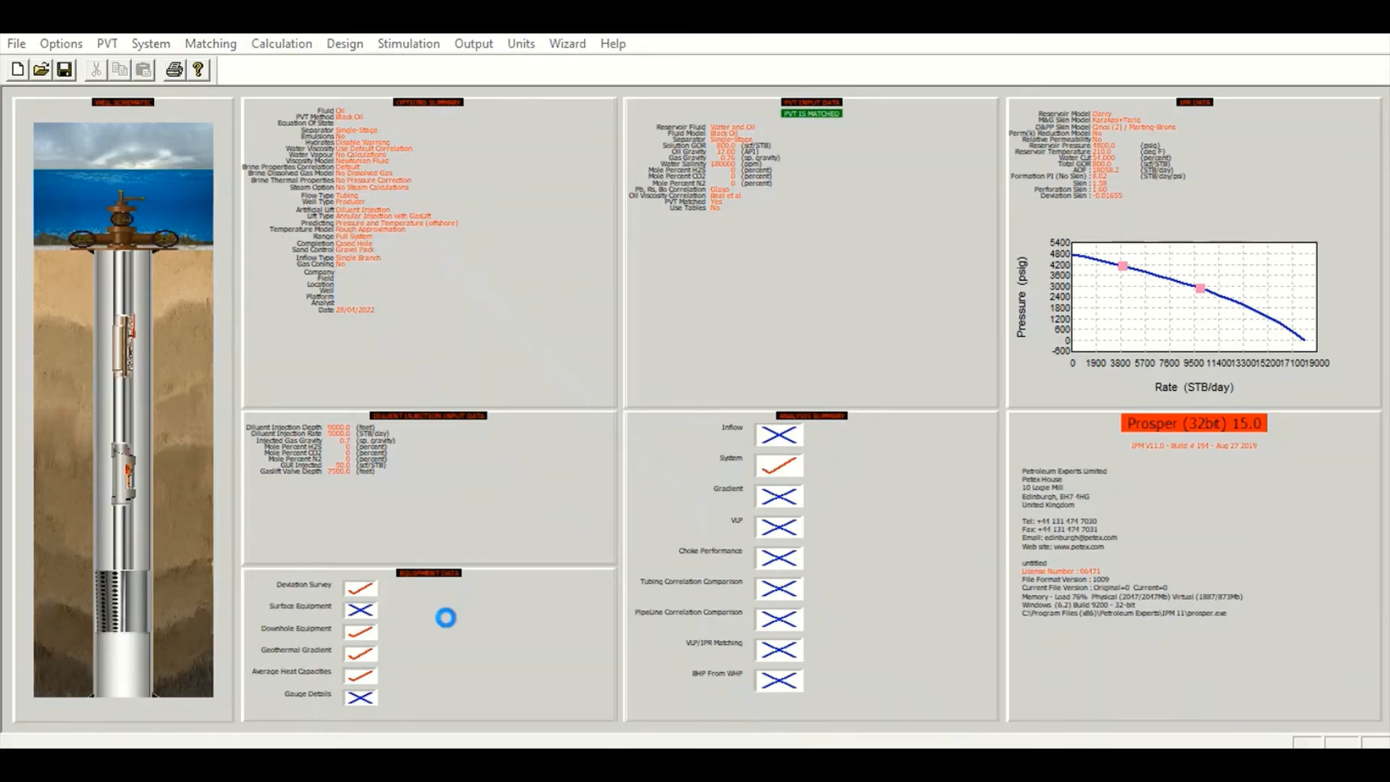
pyautogui.click(585, 383)
pyautogui.click(769, 264)
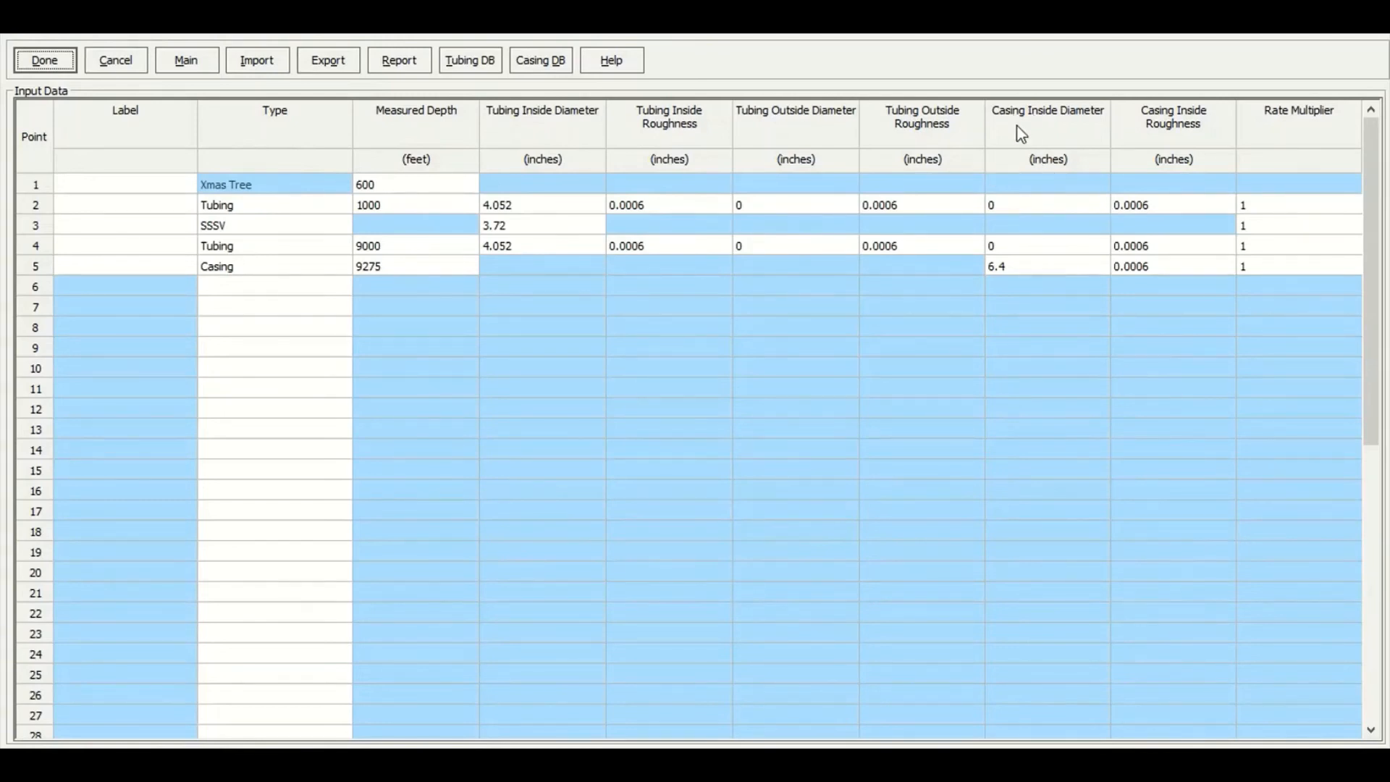
pyautogui.click(1043, 208)
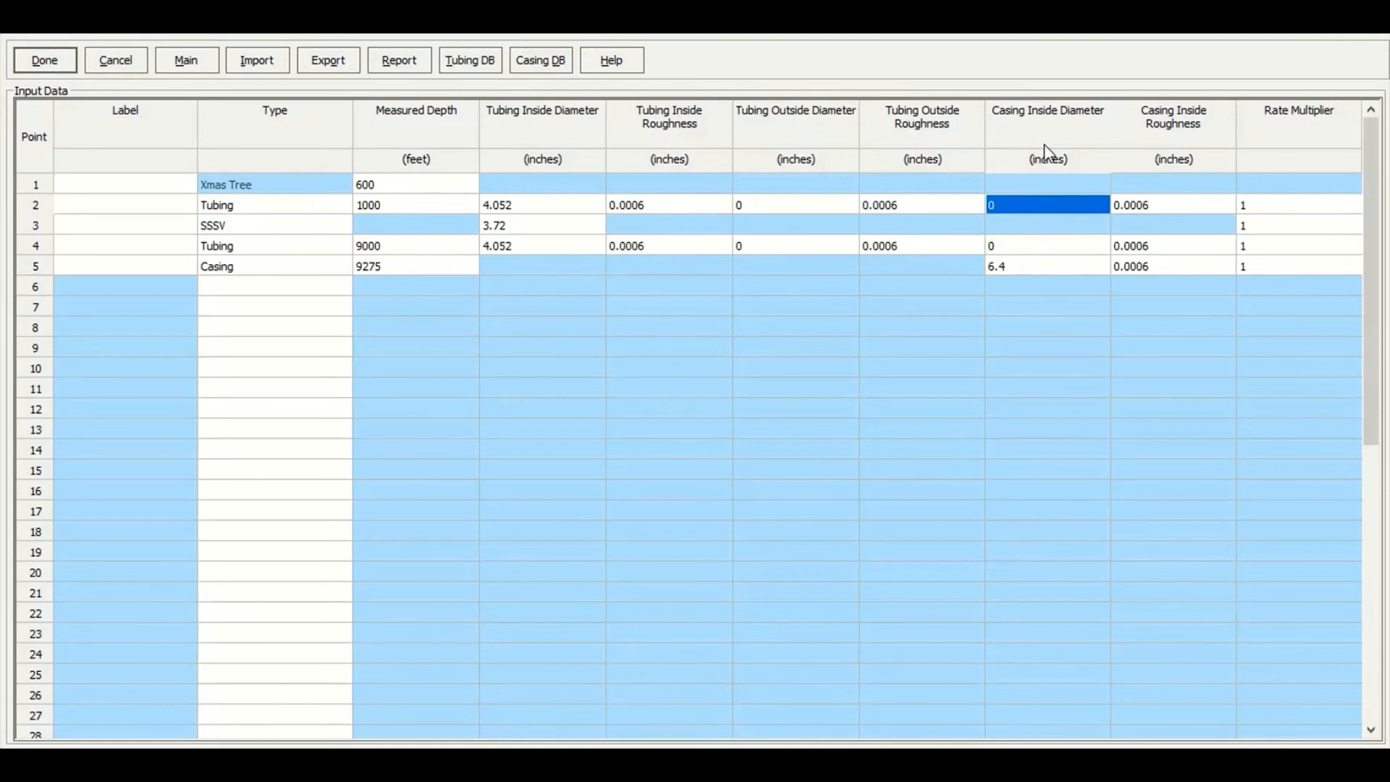
pyautogui.write('6.5')
pyautogui.press('BackSpace')
pyautogui.press('BackSpace')
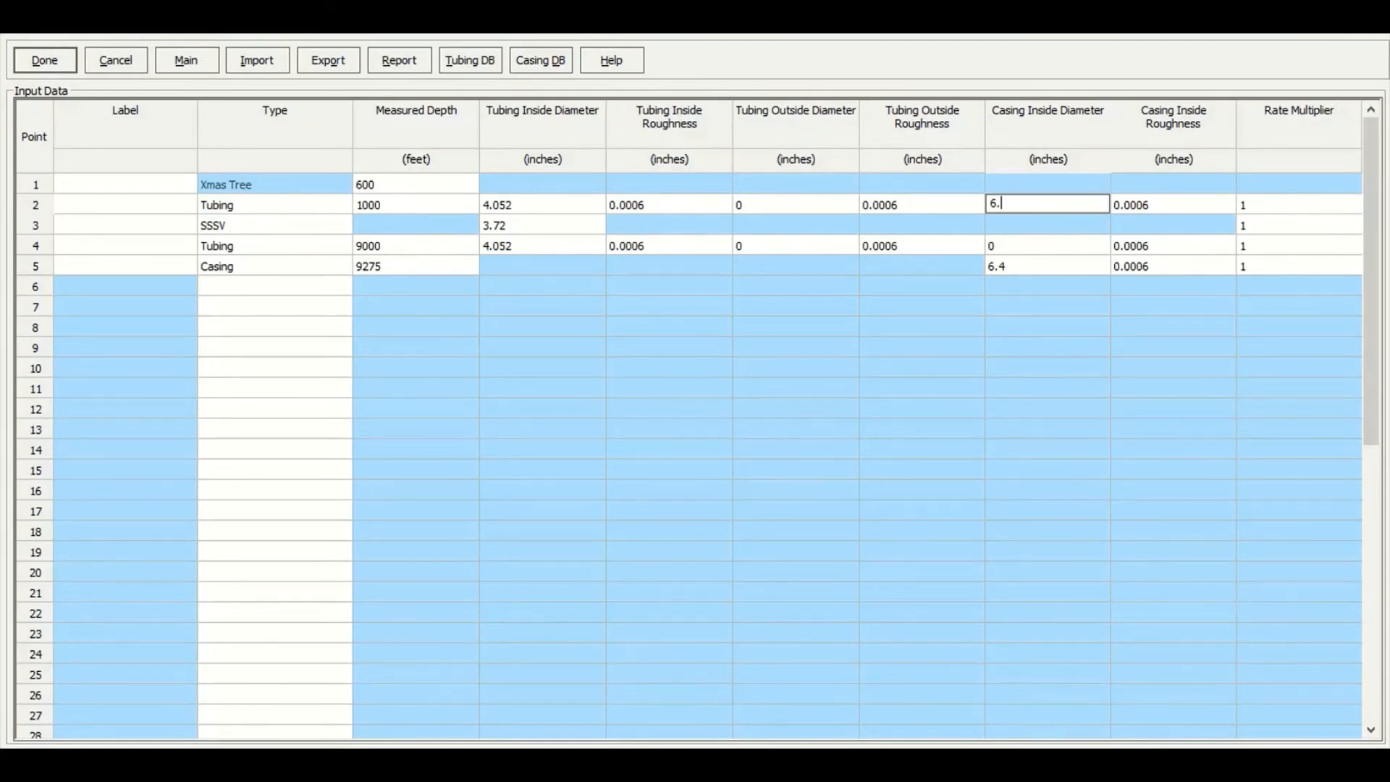
pyautogui.write('.4')
pyautogui.press('Return')
pyautogui.press('Return')
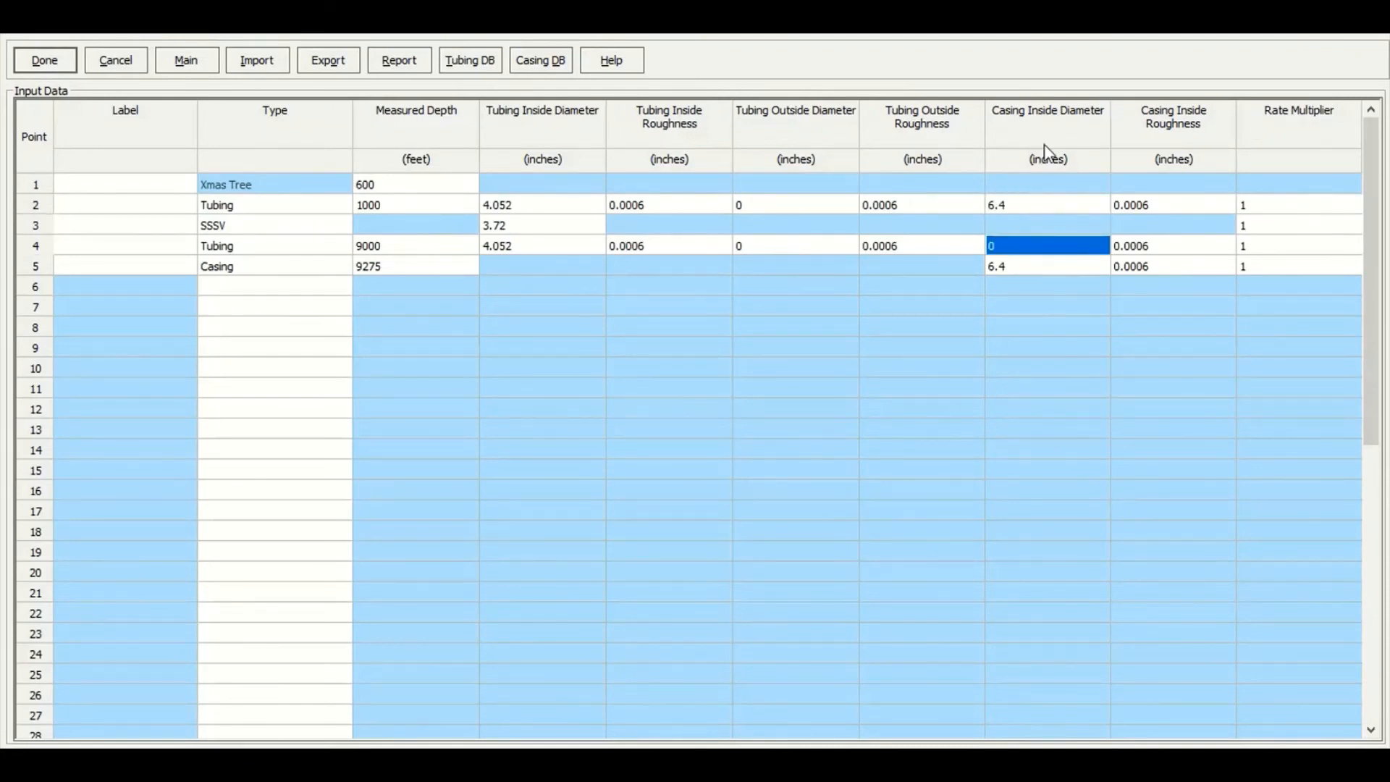
pyautogui.write('6.4')
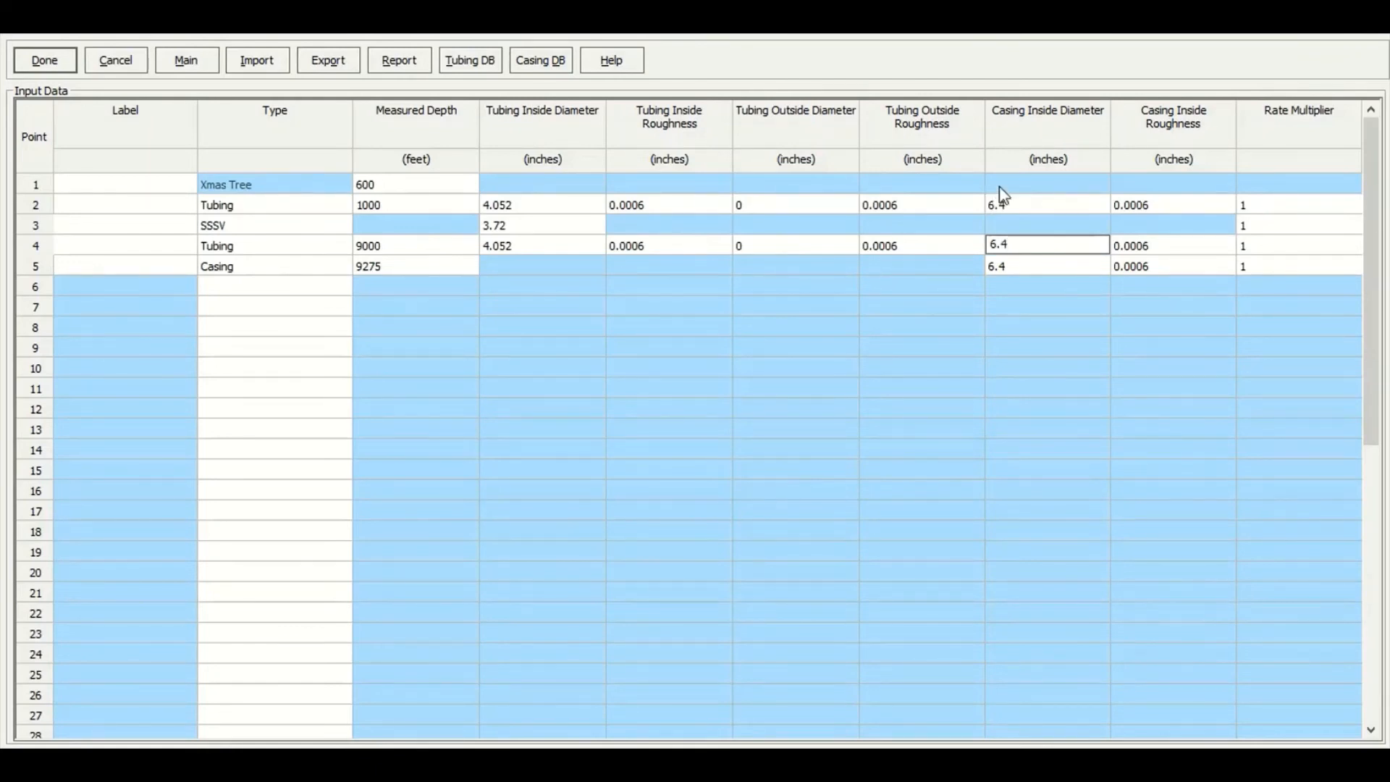
pyautogui.click(1012, 207)
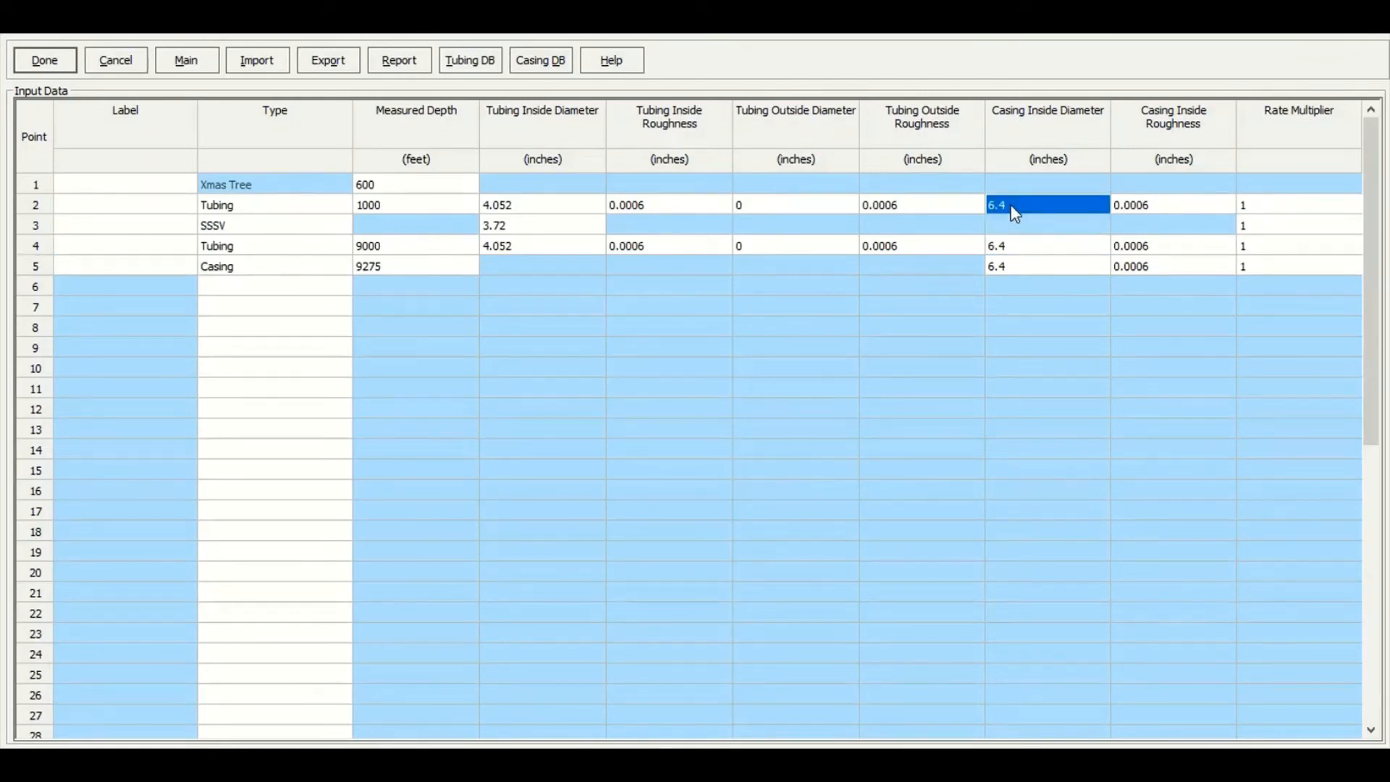
pyautogui.click(41, 64)
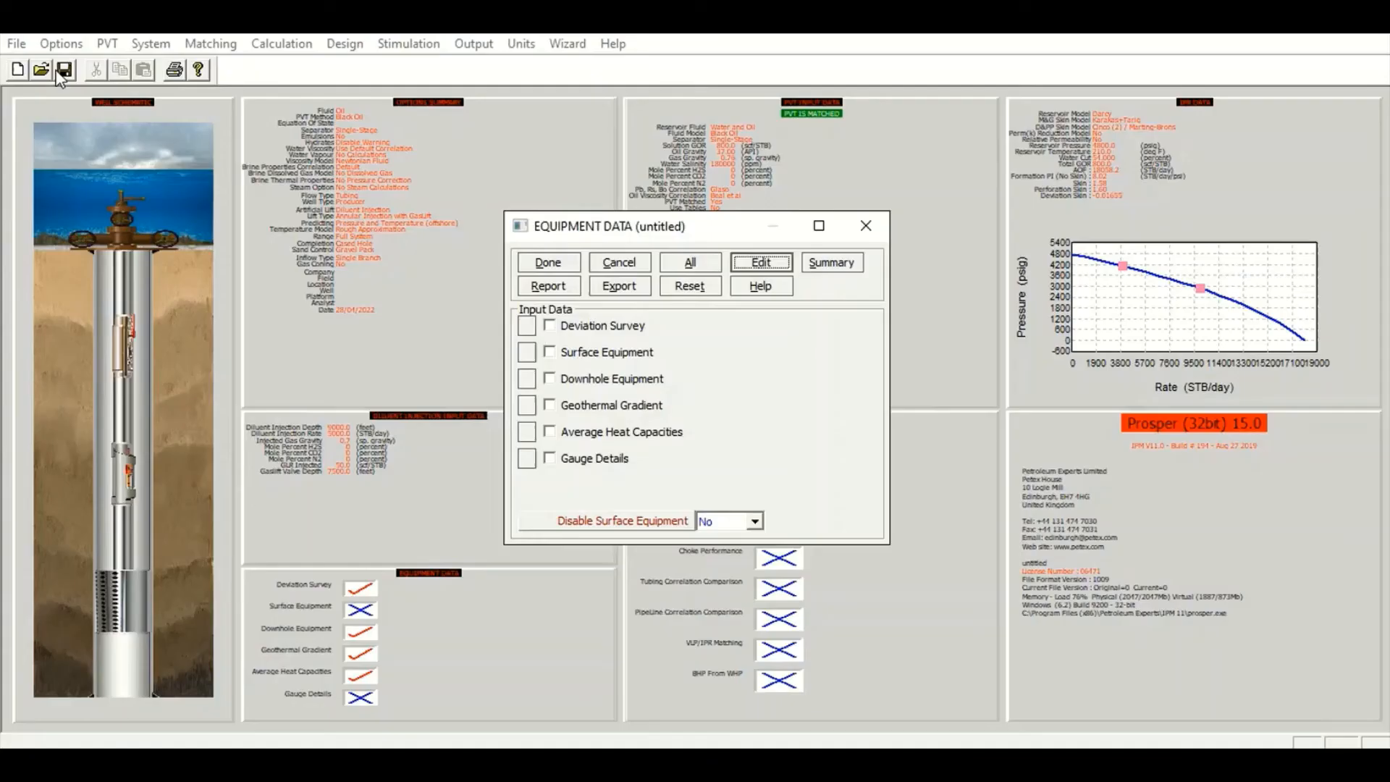
# Step: Try to open the equipment summary, and set the tubing outside diameter to 4.8 inches for both tubing entries in the downhole equipment
pyautogui.click(848, 265)
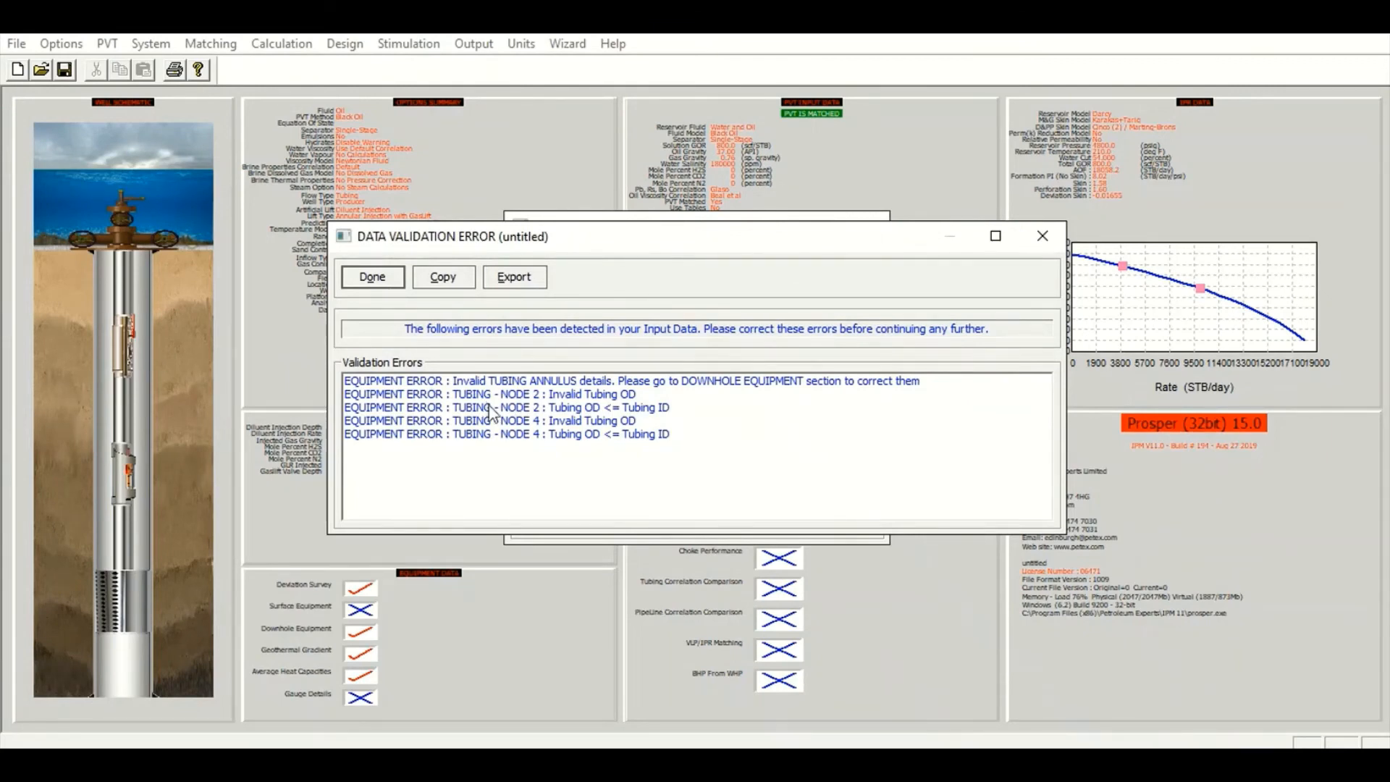
pyautogui.click(371, 279)
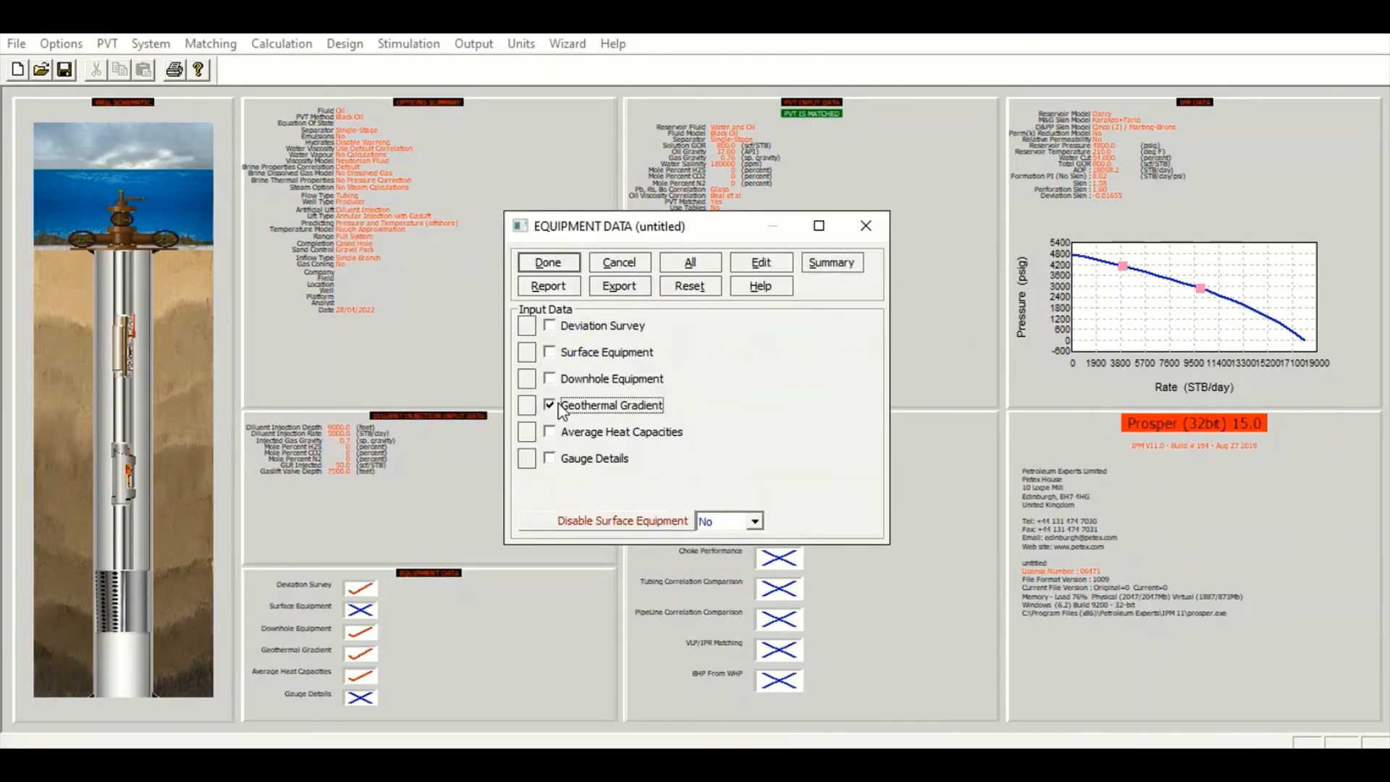
pyautogui.click(740, 262)
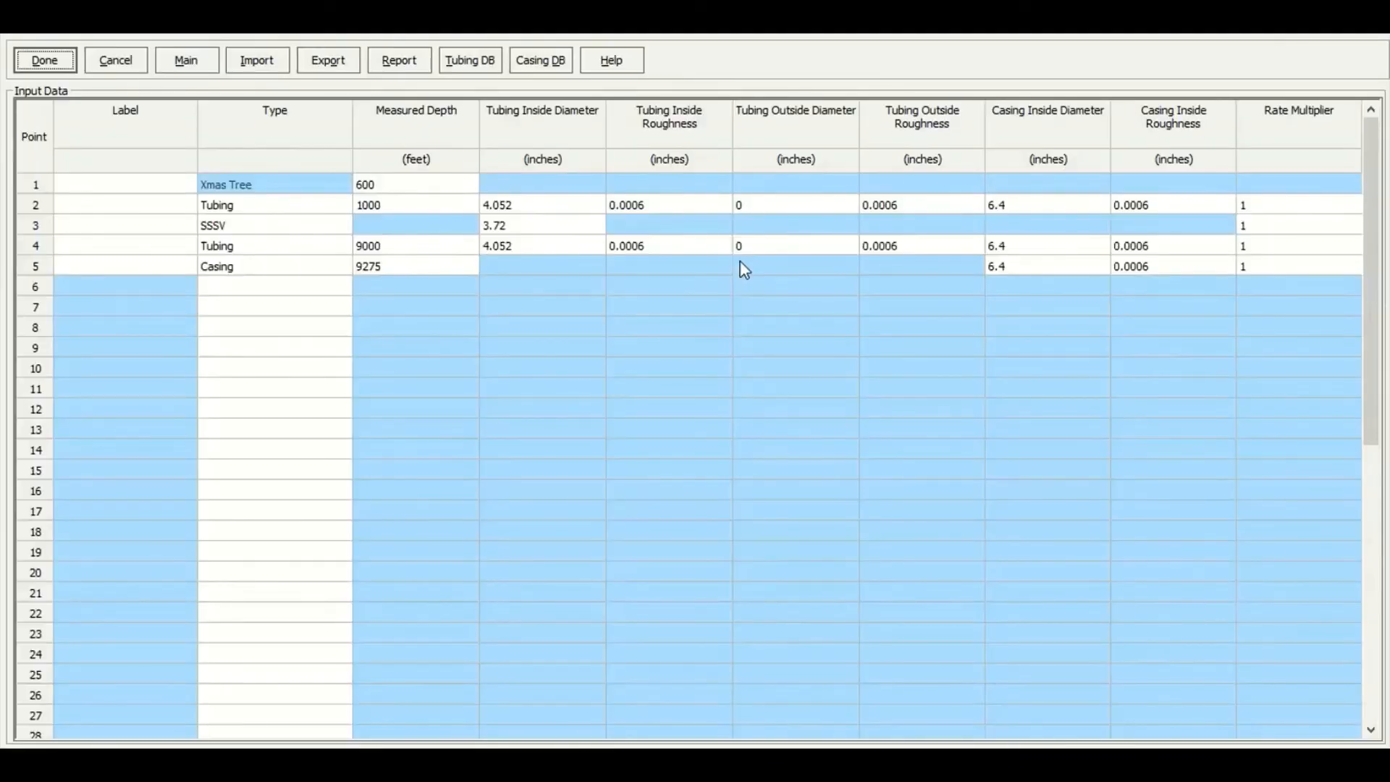
pyautogui.moveTo(764, 204); pyautogui.dragTo(763, 254)
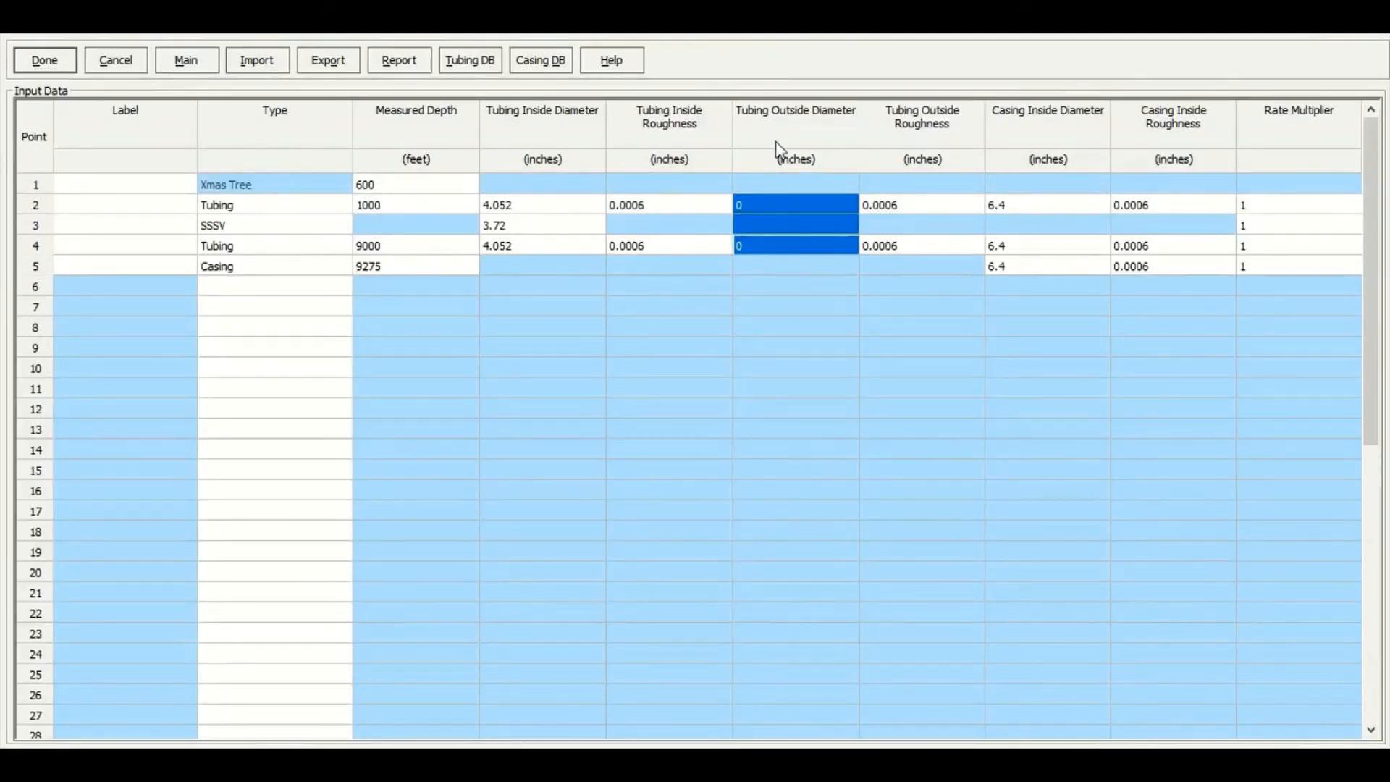
pyautogui.click(787, 209)
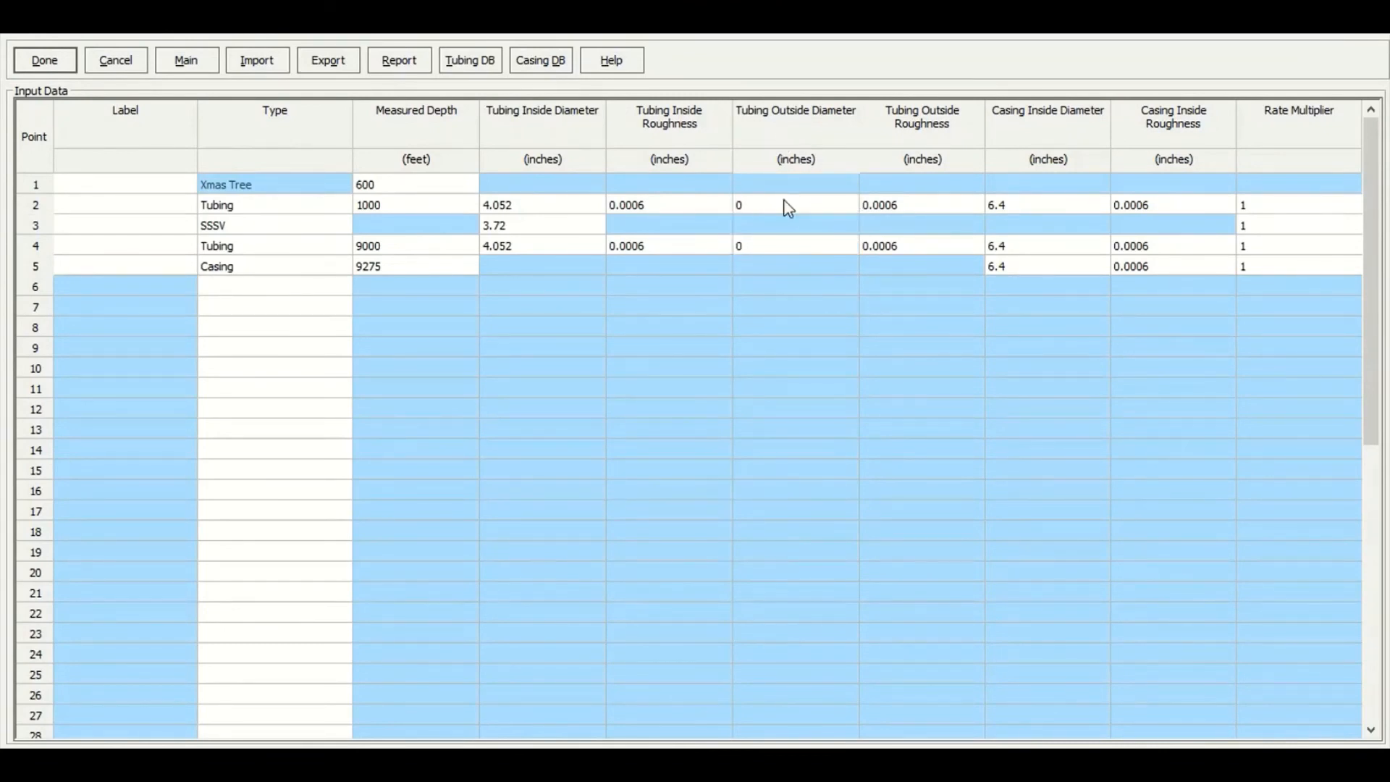
pyautogui.write('4.8')
pyautogui.press('Down')
pyautogui.press('Down')
pyautogui.write('4.8')
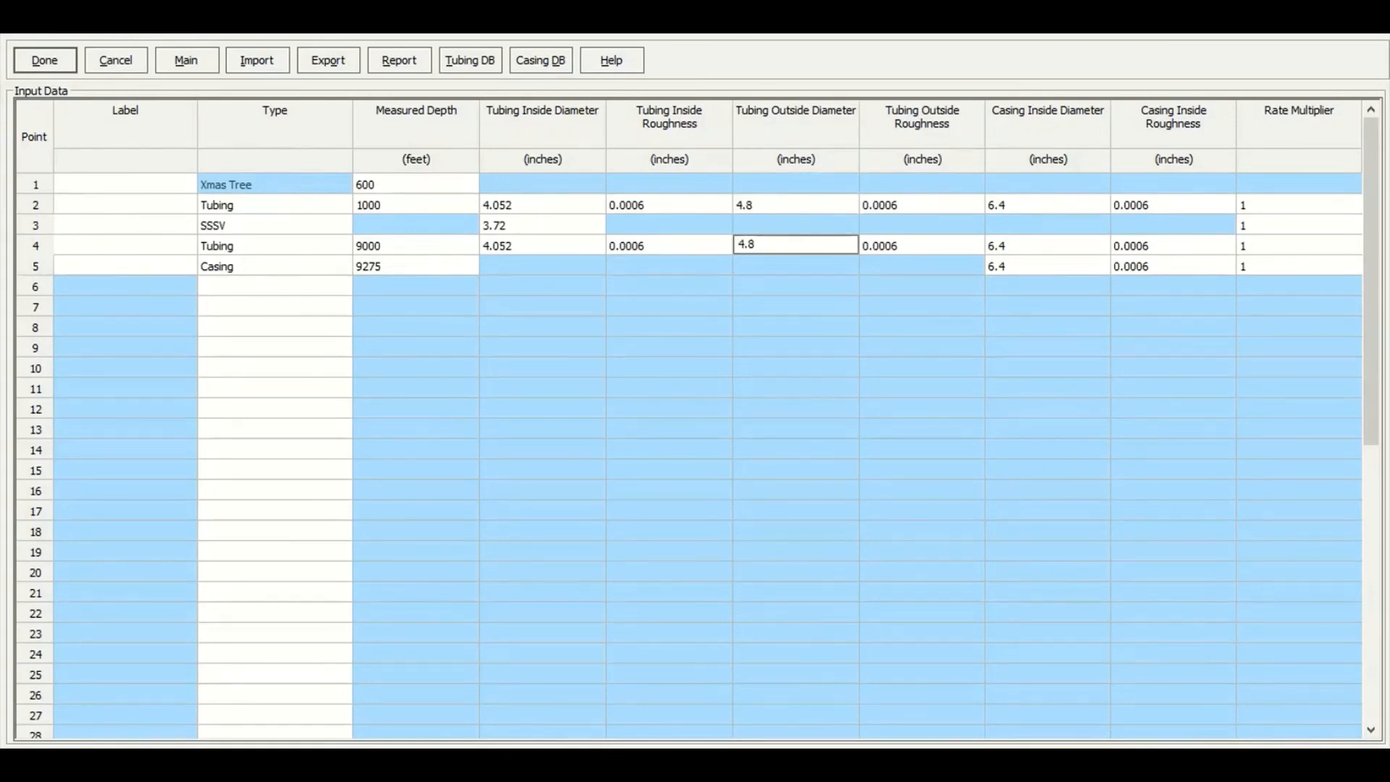
pyautogui.click(883, 205)
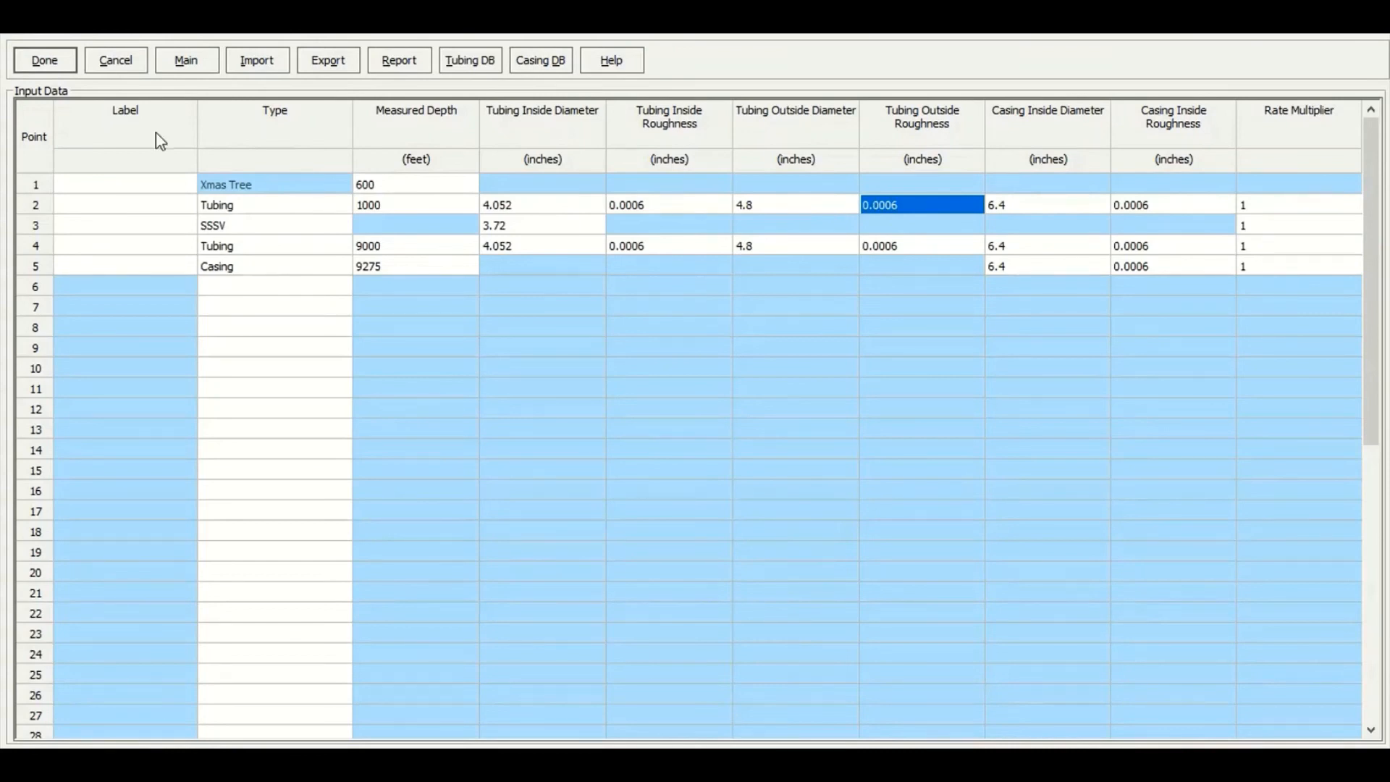
pyautogui.click(39, 61)
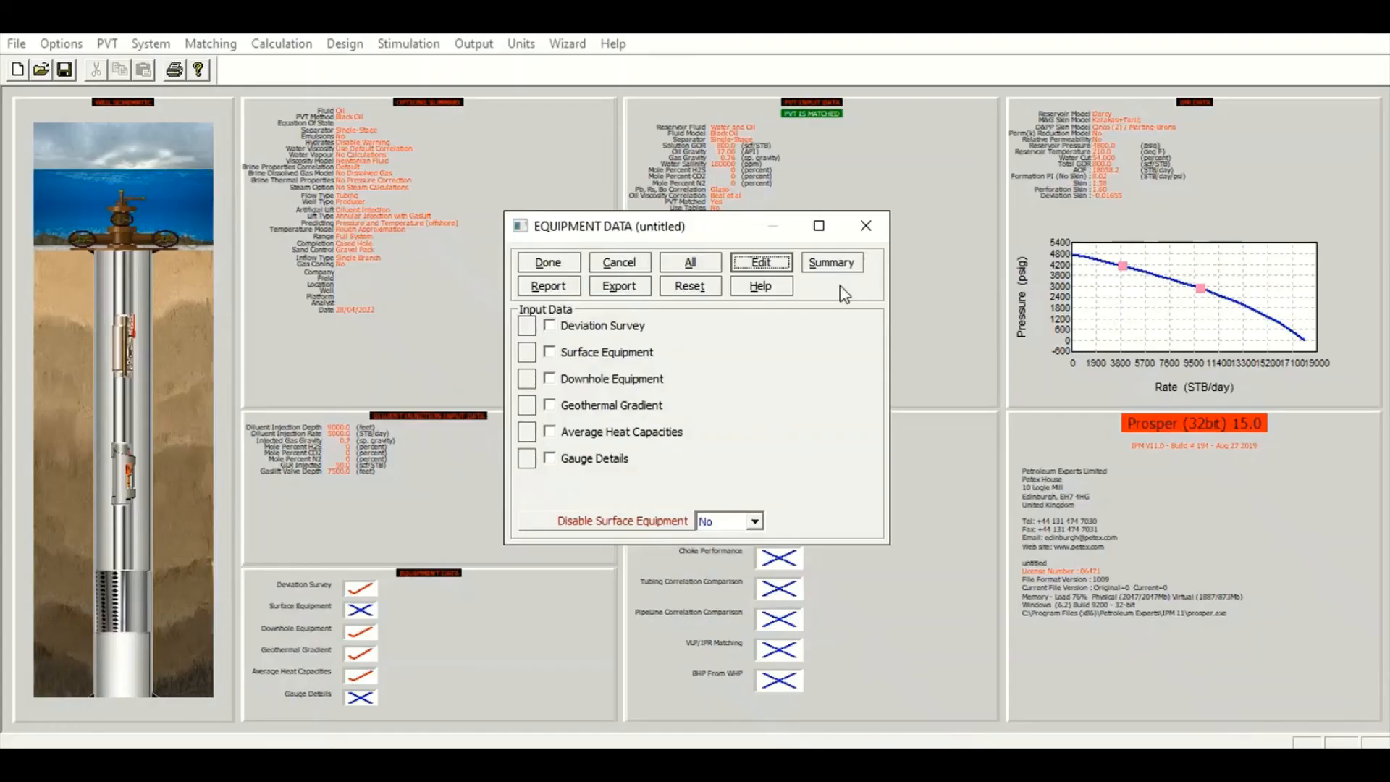
# Step: Review the equipment summary and the downhole equipment drawing, and close the equipment data
pyautogui.click(834, 265)
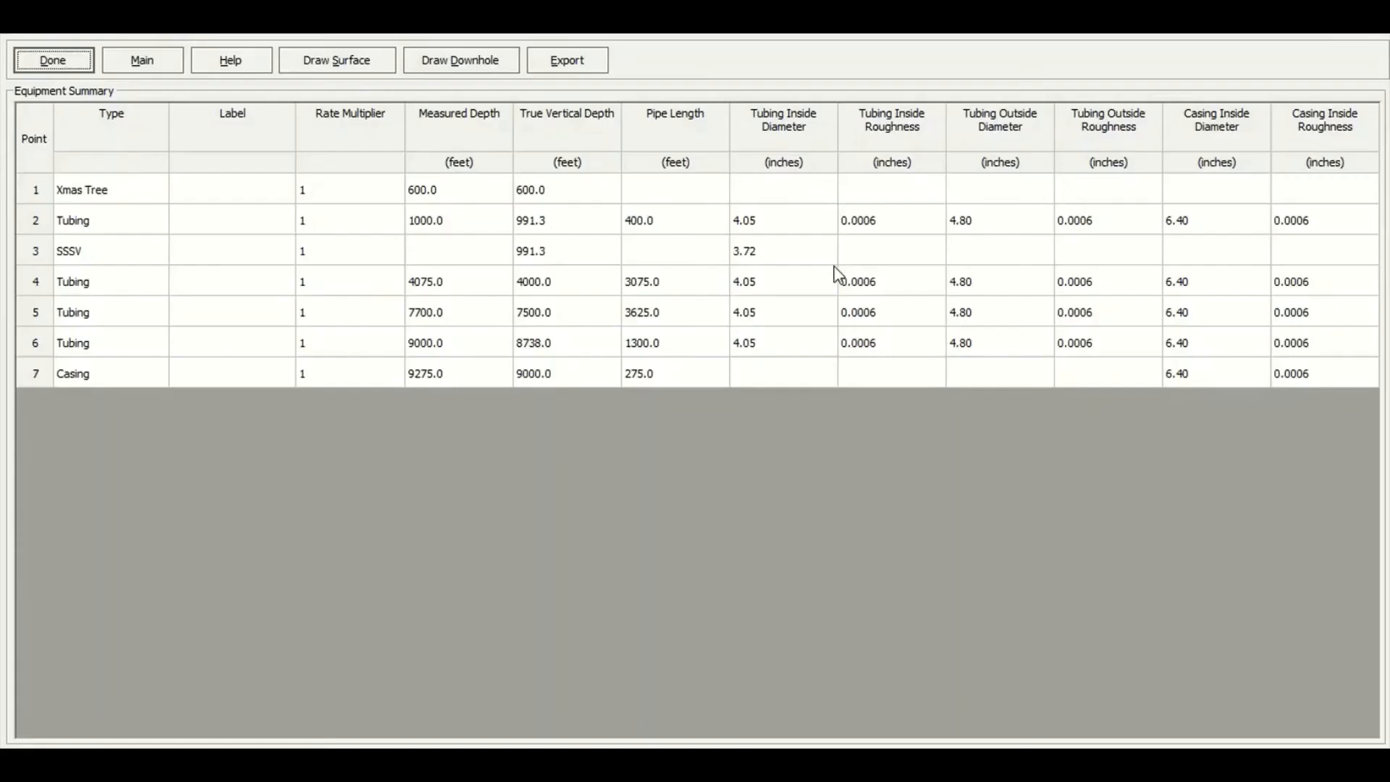
pyautogui.click(43, 130)
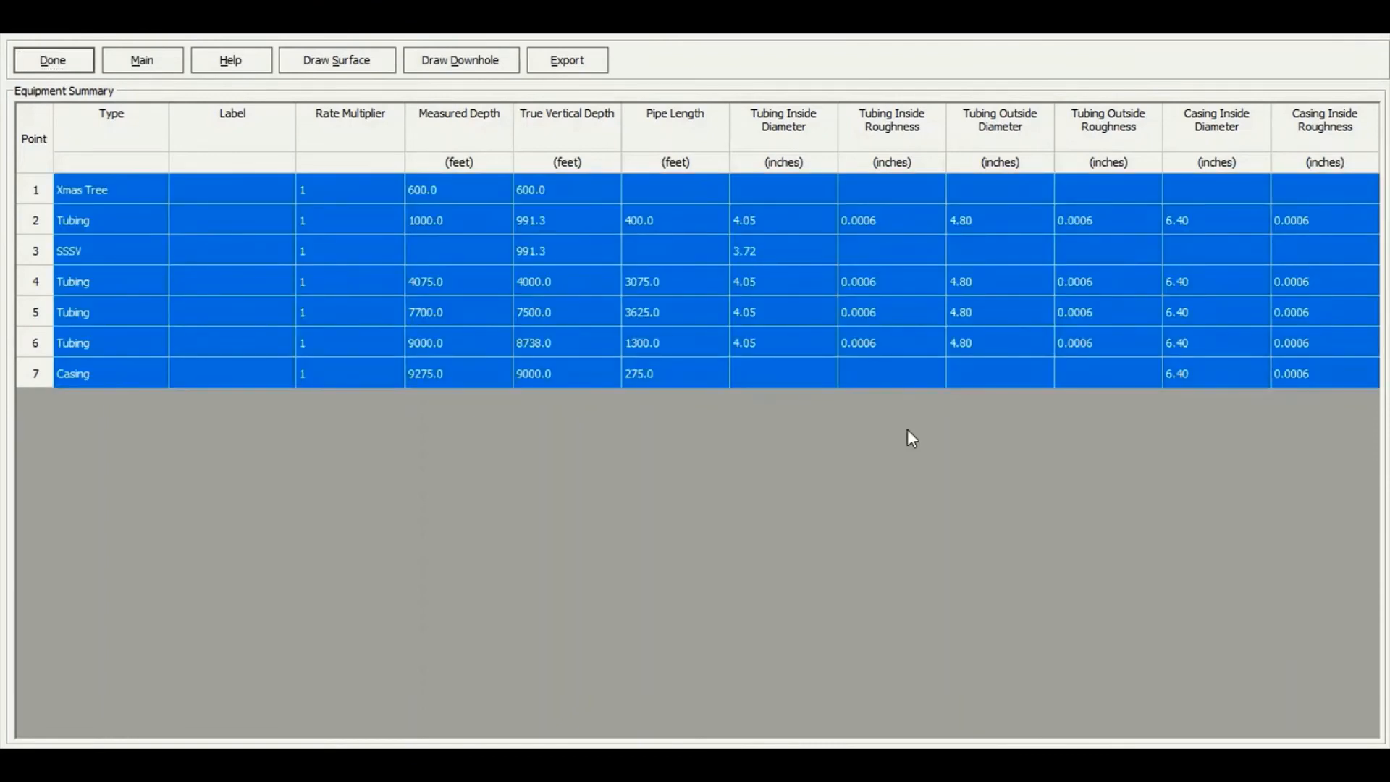
pyautogui.click(487, 65)
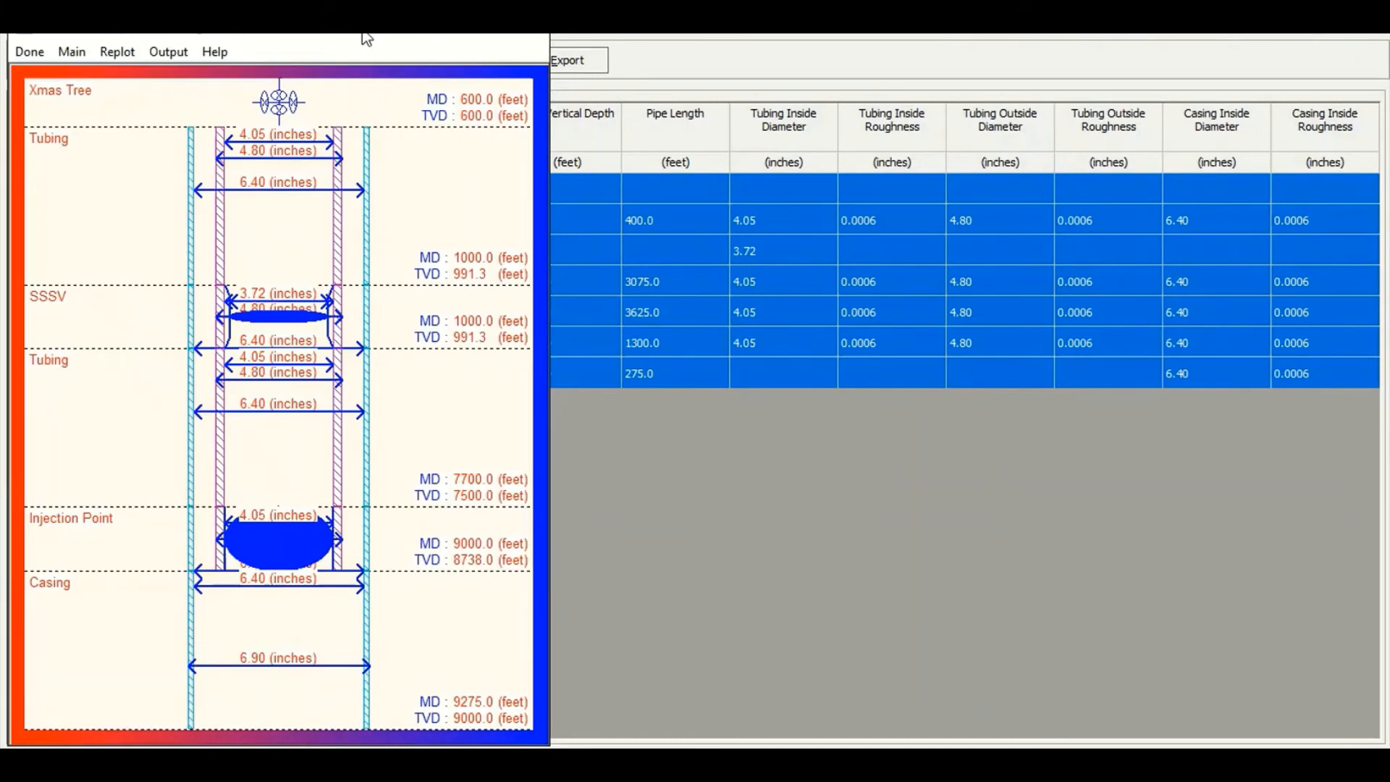
pyautogui.moveTo(367, 39); pyautogui.dragTo(889, 44)
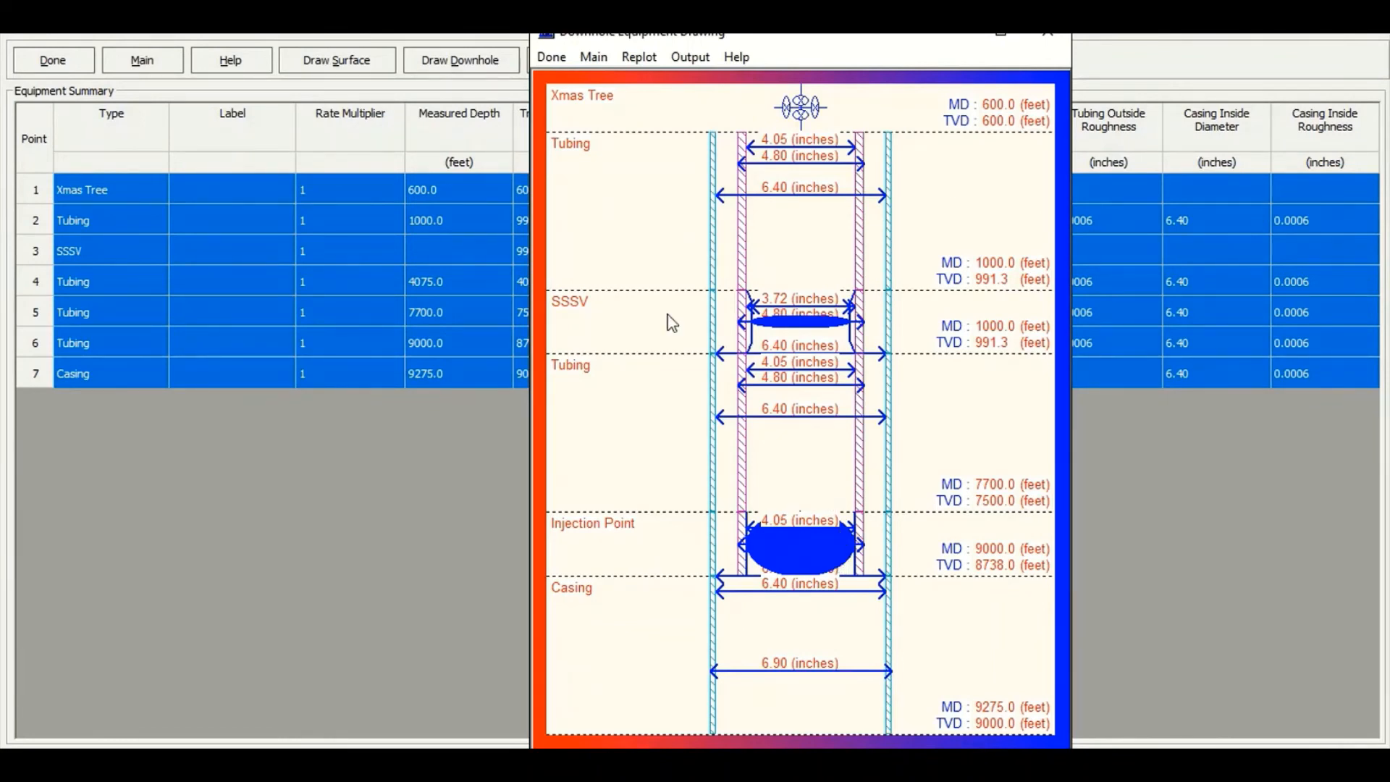
pyautogui.click(553, 58)
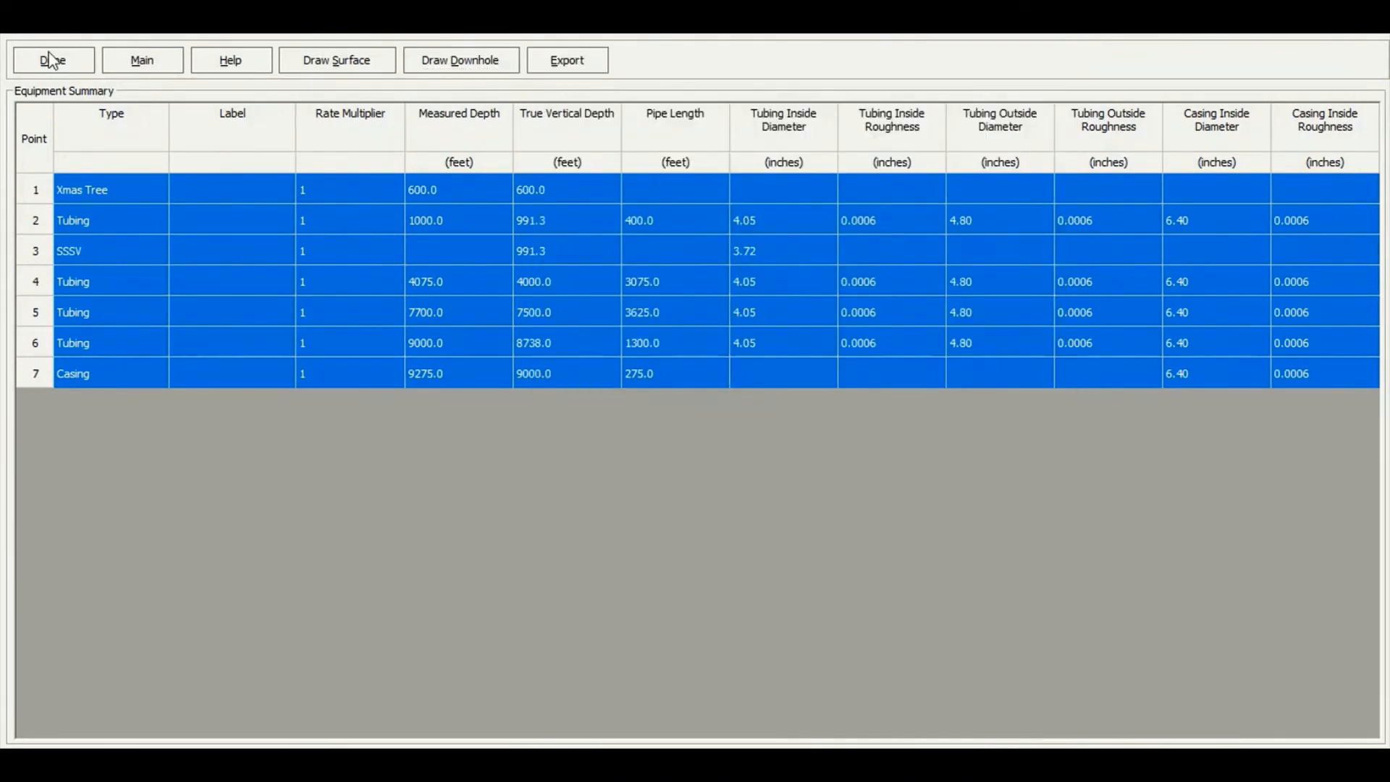
pyautogui.click(50, 60)
pyautogui.click(554, 272)
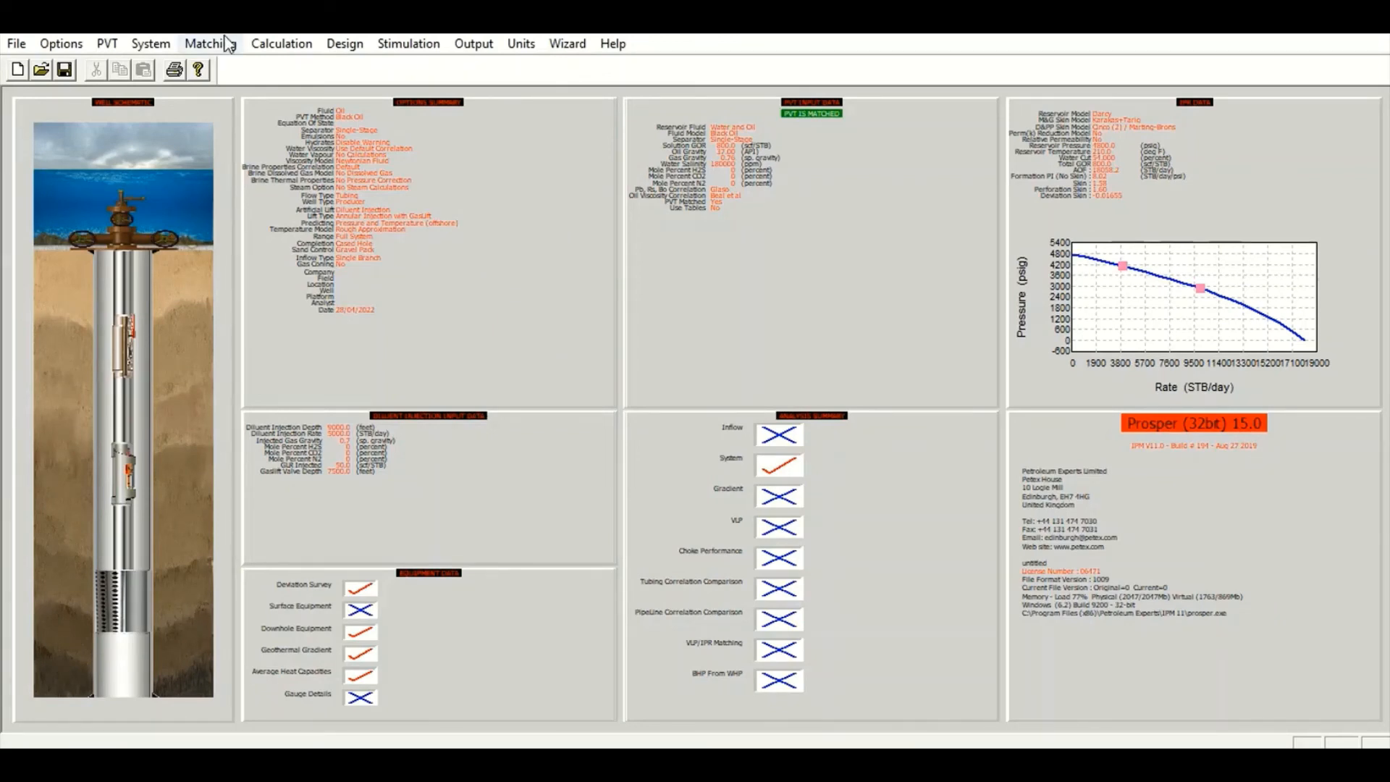
# Step: Open the system inflow and outflow calculation, set the water cut to 54 percent, and check the GOR, left-hand intersection and stability flag inputs
pyautogui.click(282, 44)
pyautogui.click(333, 91)
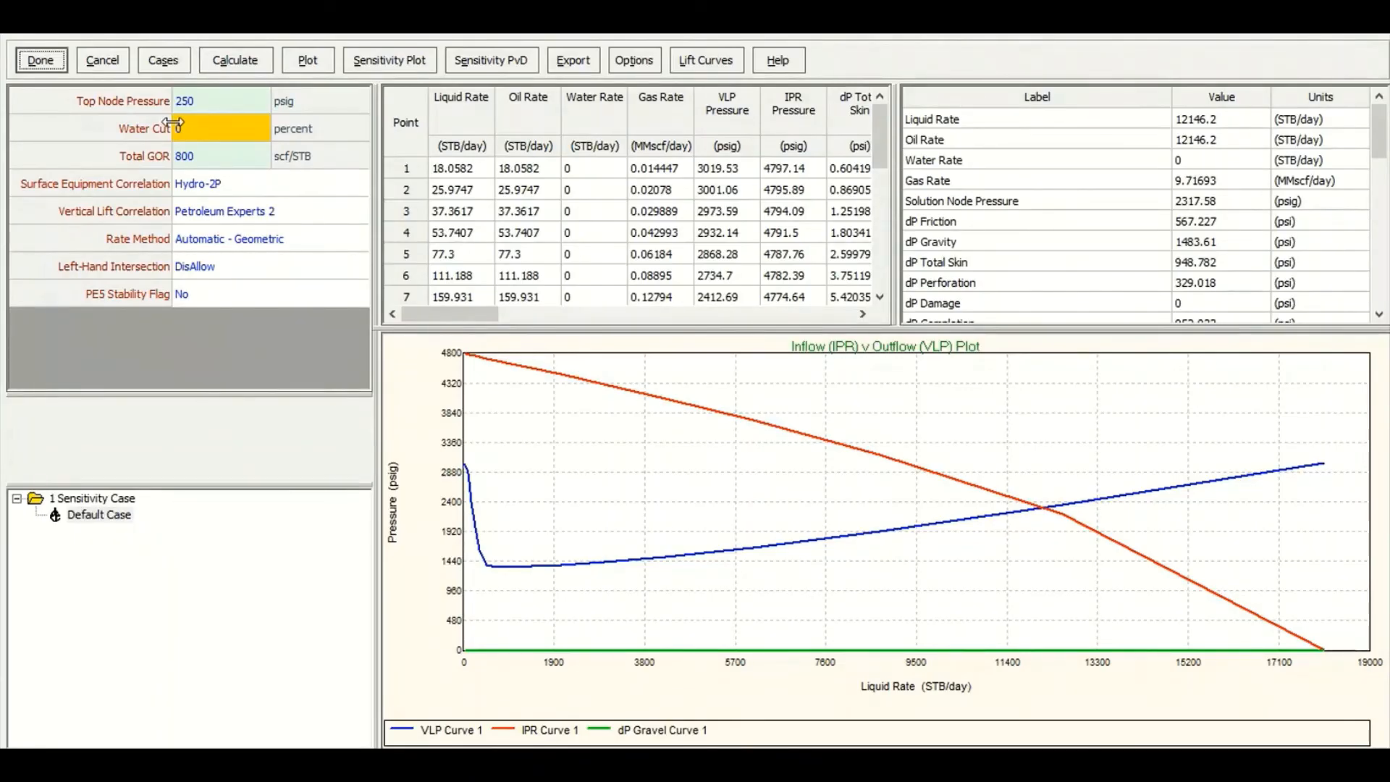
pyautogui.click(210, 135)
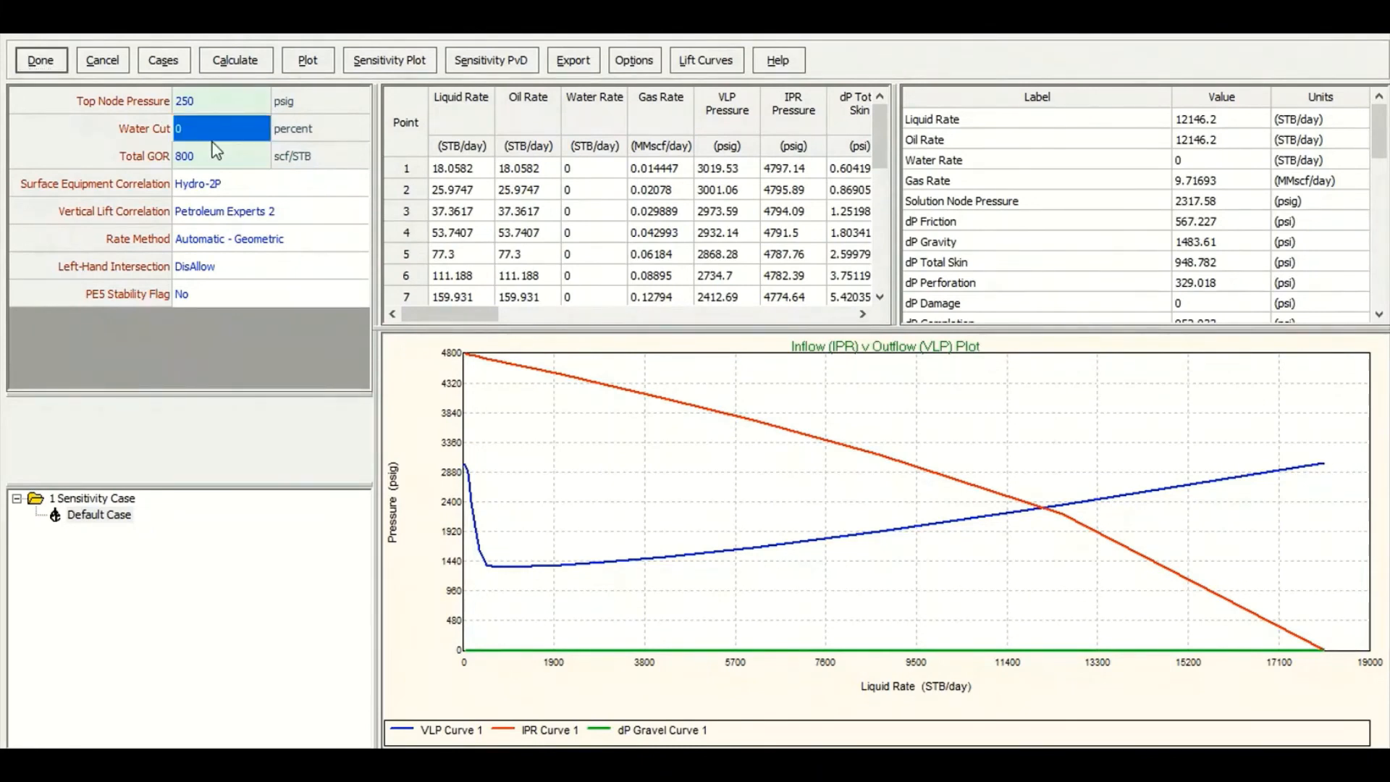
pyautogui.write('54')
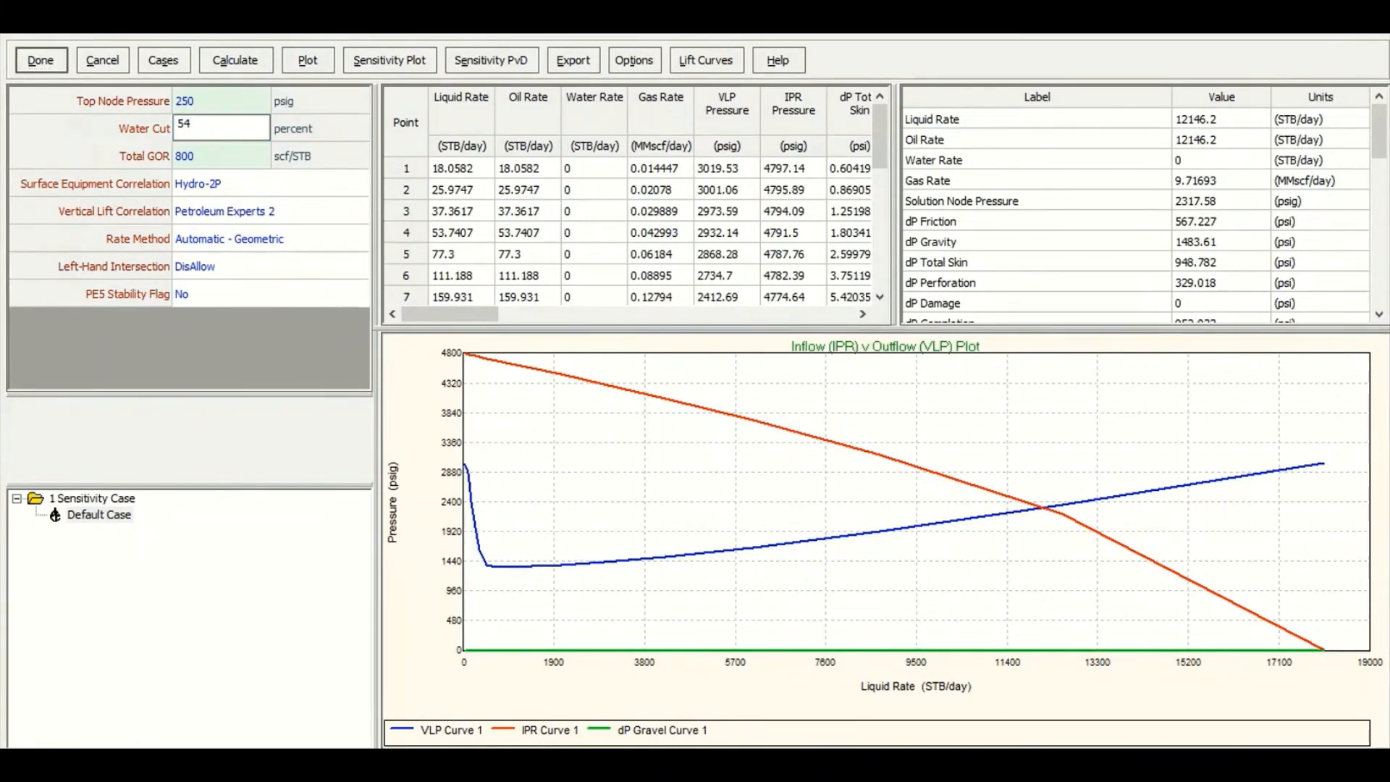
pyautogui.click(215, 150)
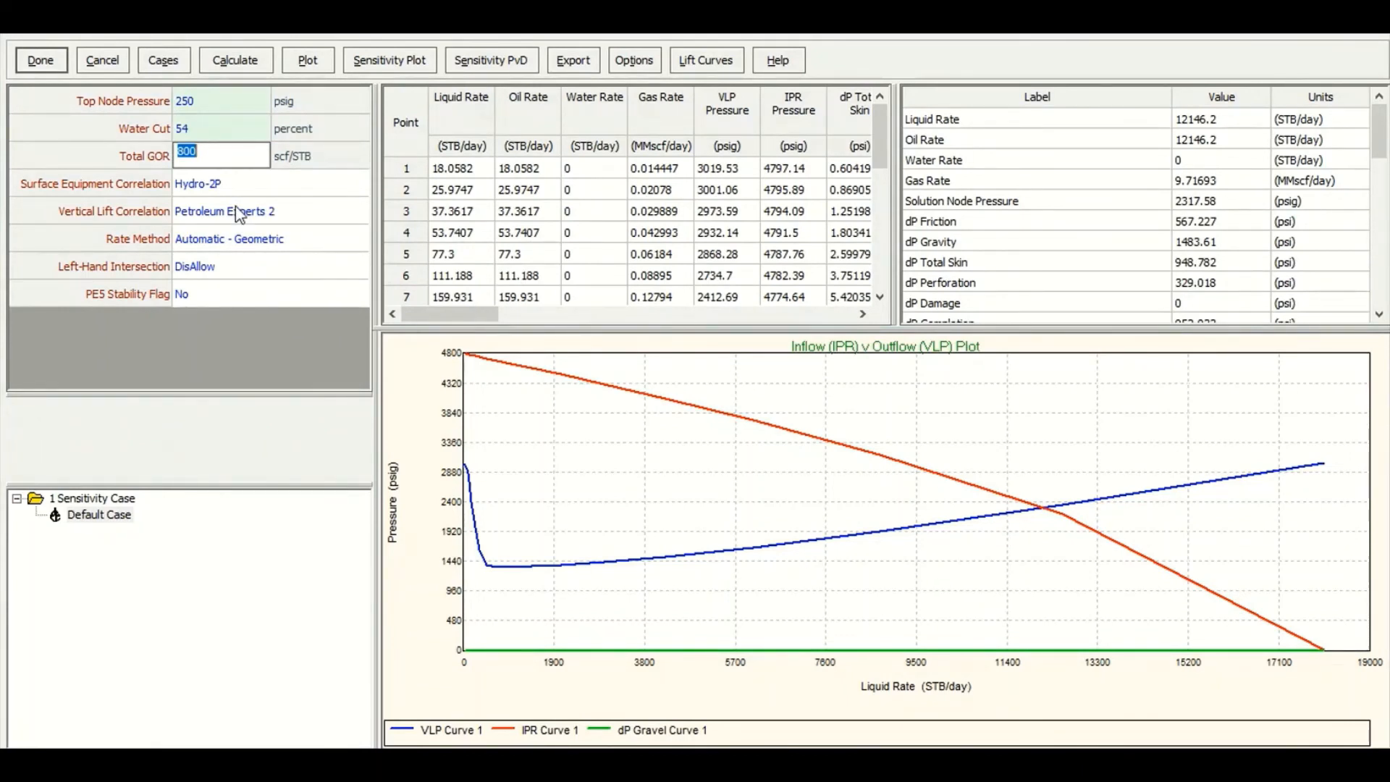
pyautogui.click(226, 267)
pyautogui.click(225, 289)
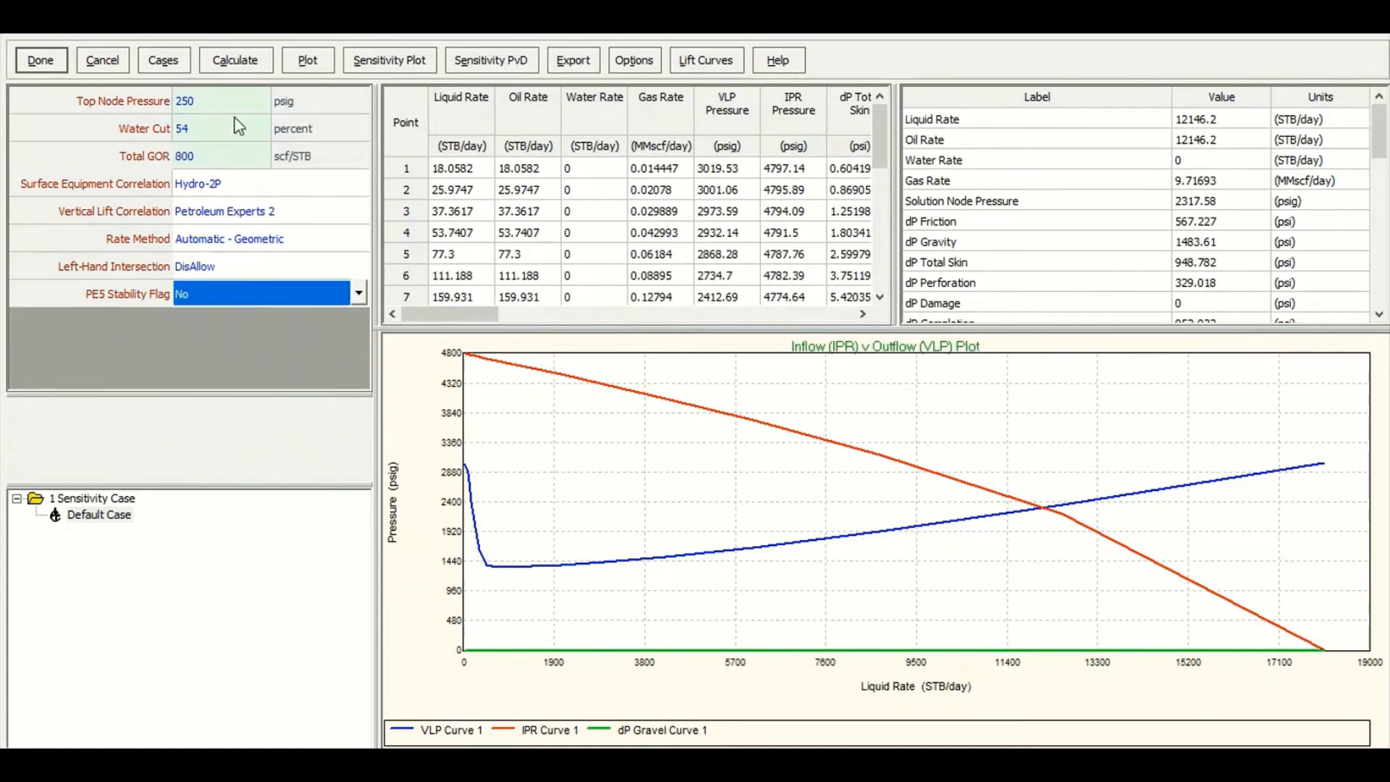
# Step: Open the sensitivity cases and choose Salt Diluent Rate Percent as the first sensitivity variable
pyautogui.click(146, 67)
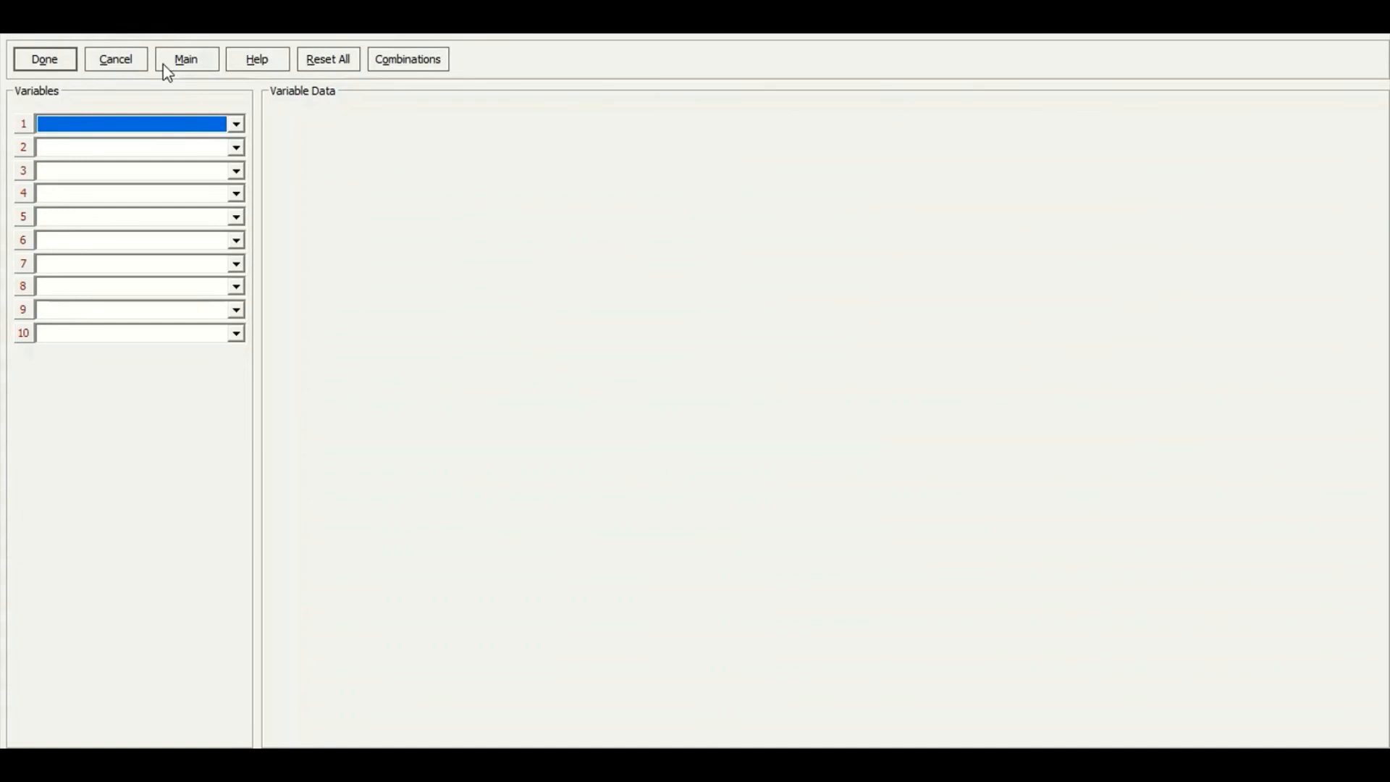
pyautogui.click(236, 124)
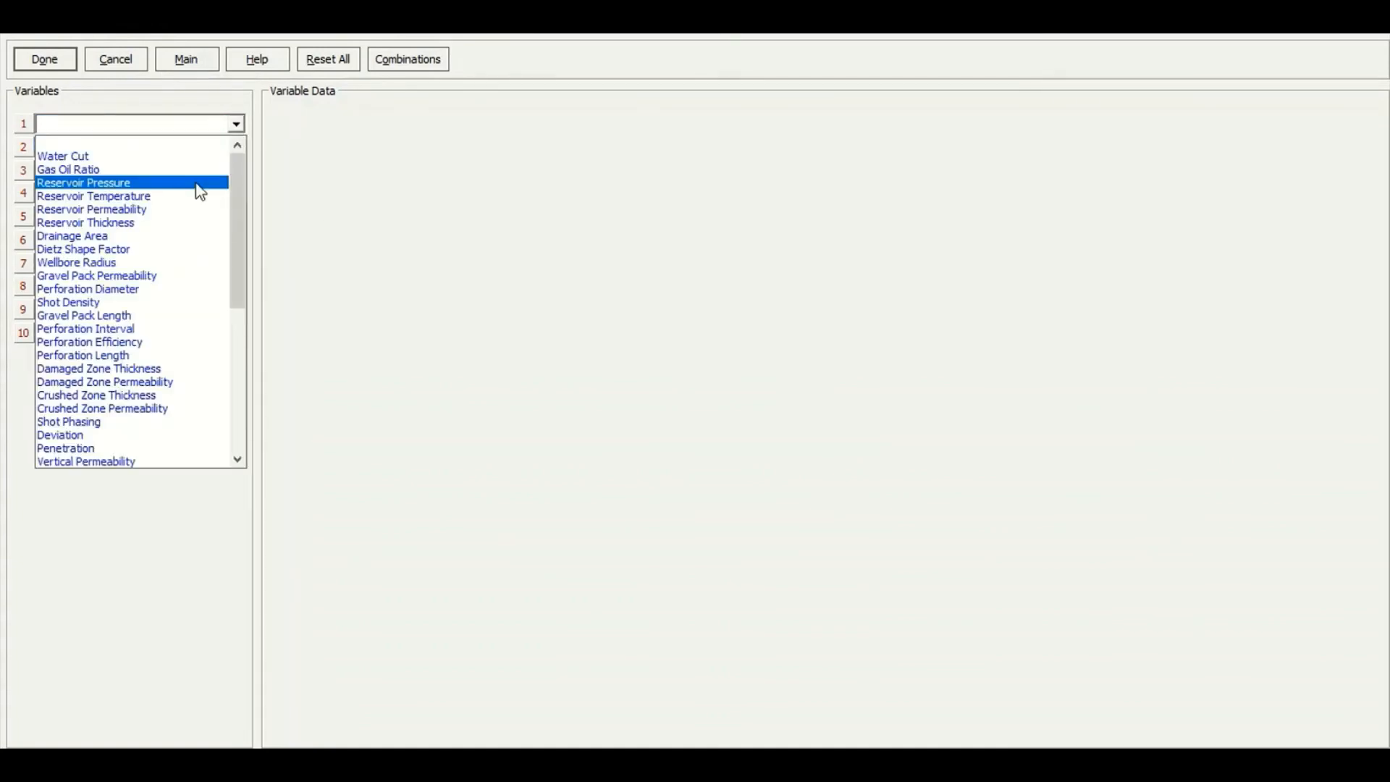
pyautogui.scroll(-8, 197, 189)
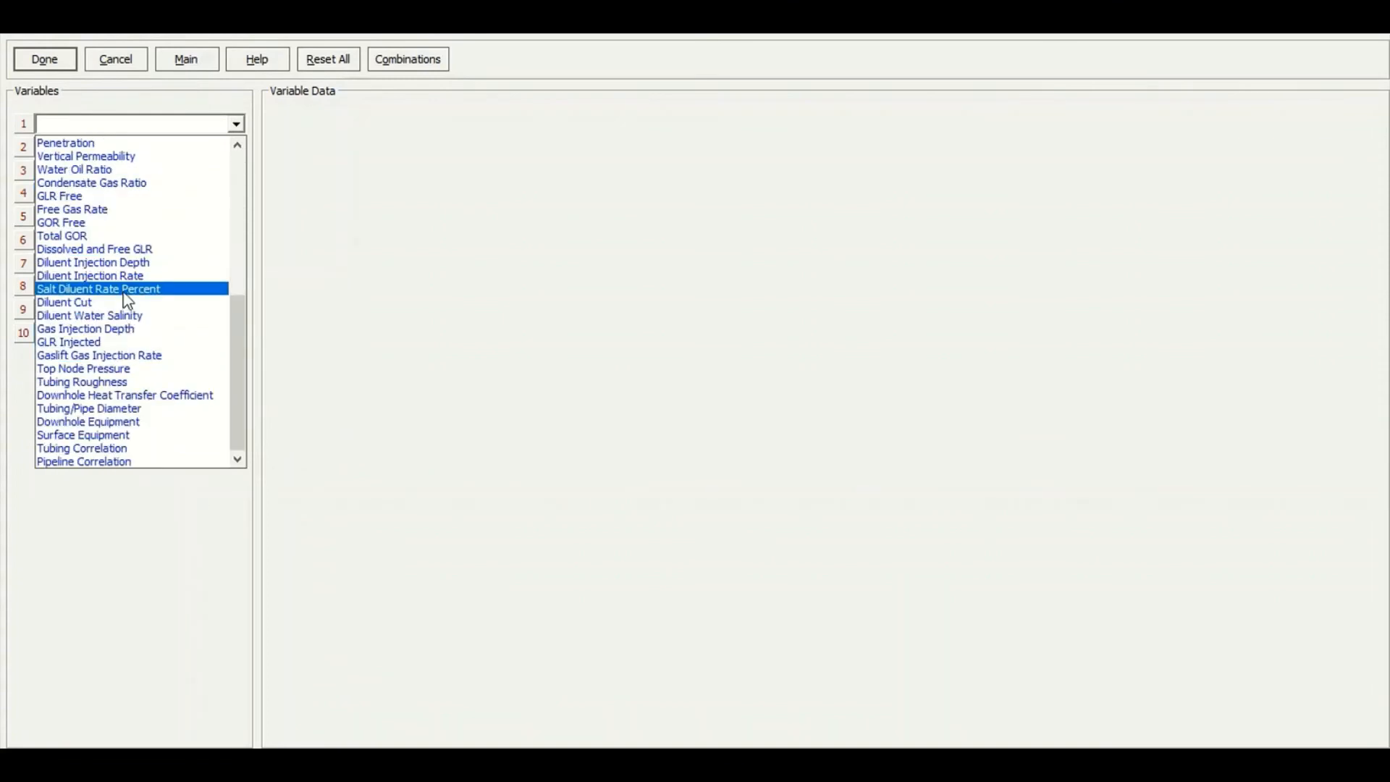
pyautogui.click(82, 289)
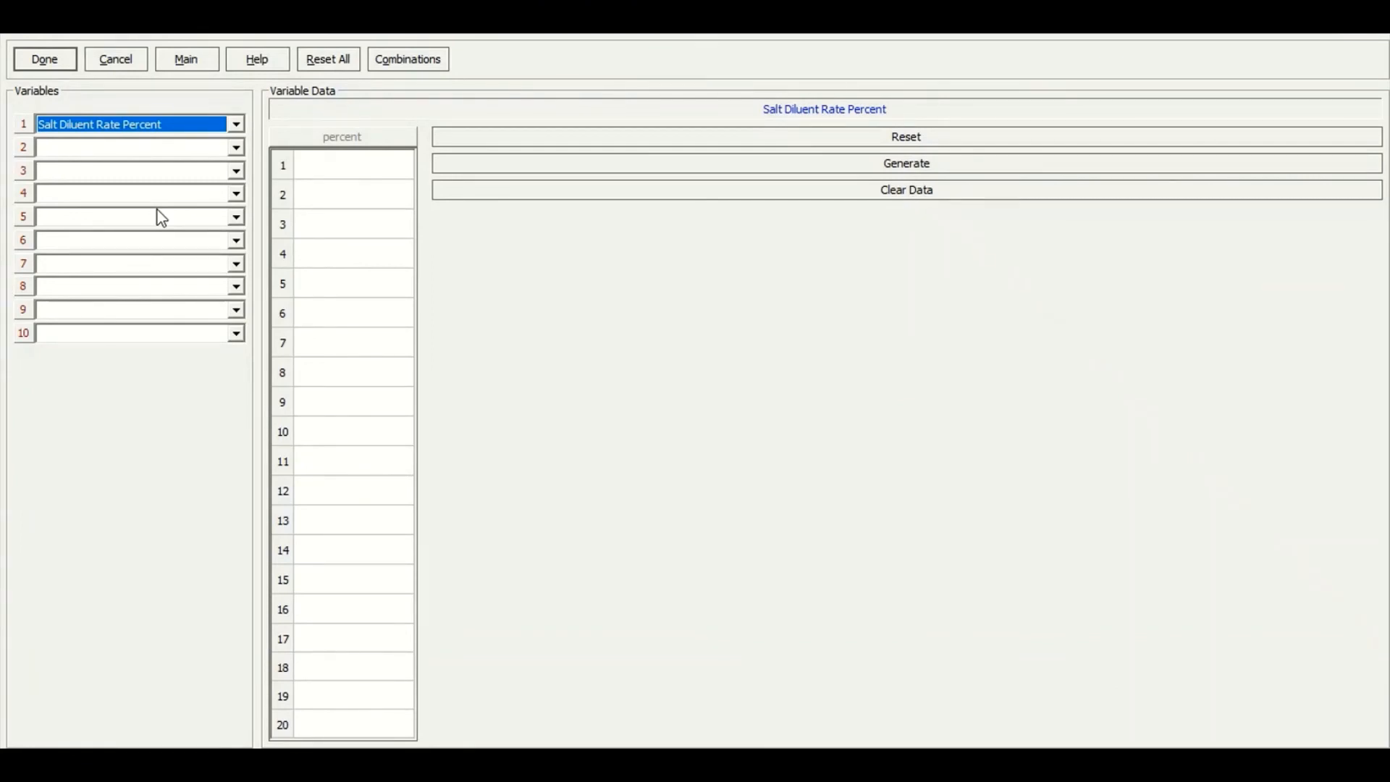
# Step: Enter salt diluent rate values of 20, 25, 30, 35 and 40 percent and accept the sensitivity cases
pyautogui.click(345, 166)
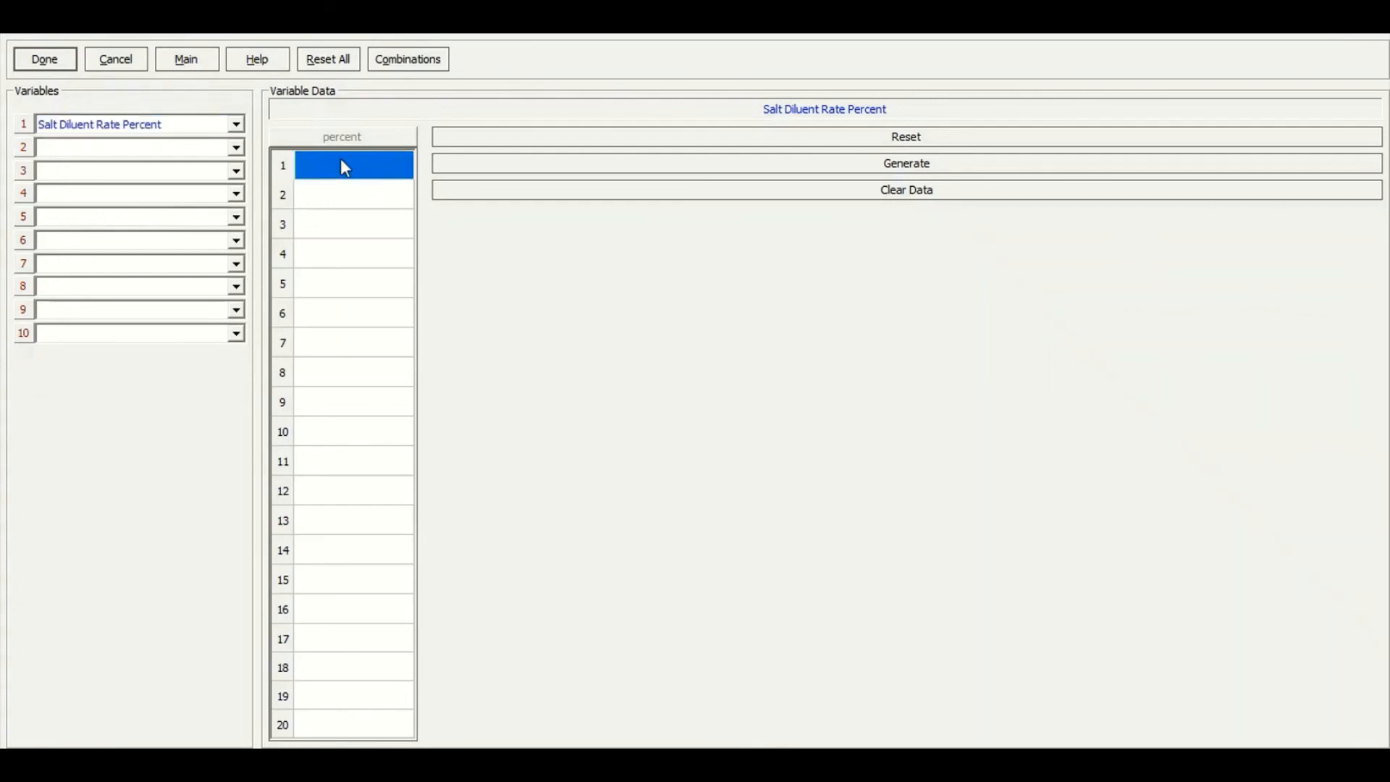
pyautogui.write('20')
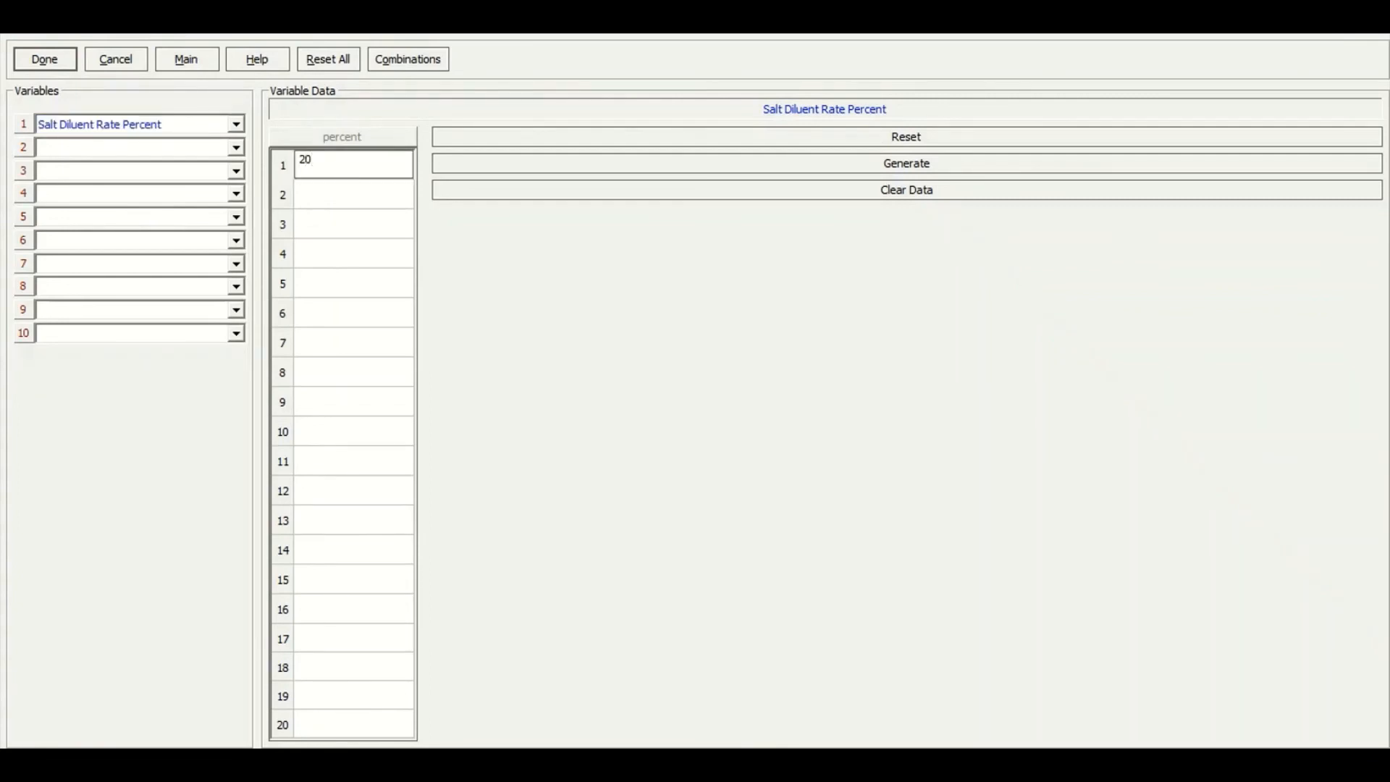
pyautogui.press('Return')
pyautogui.write('25')
pyautogui.press('Return')
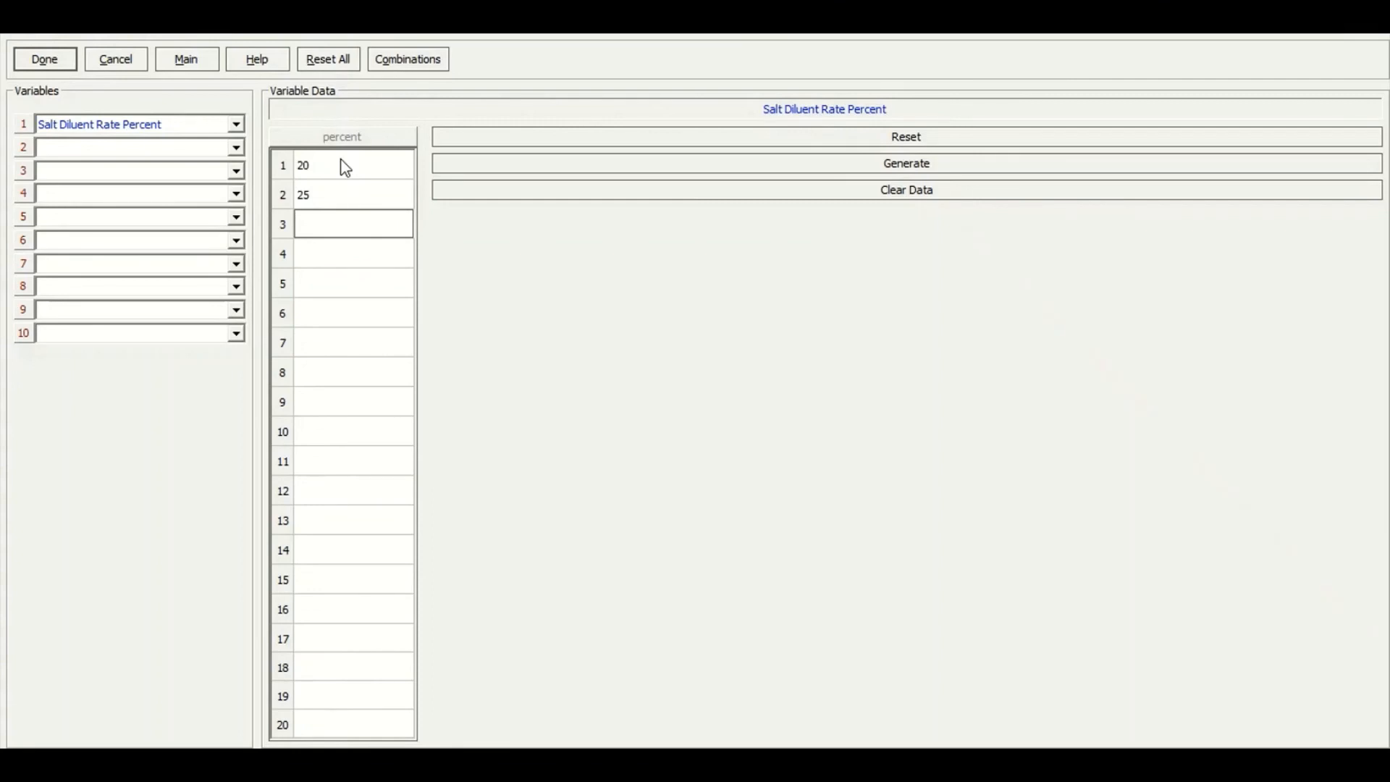
pyautogui.write('30')
pyautogui.press('Return')
pyautogui.write('2')
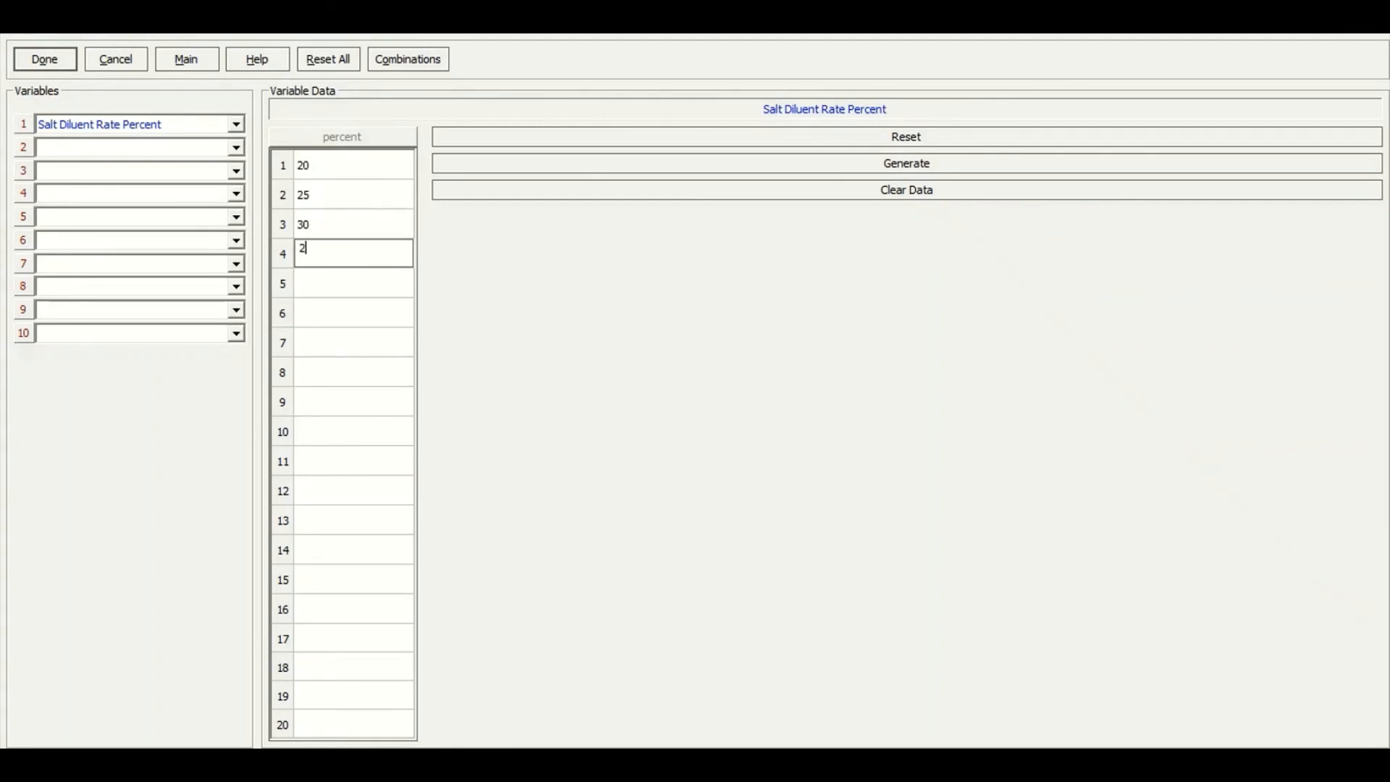
pyautogui.write('5')
pyautogui.press('BackSpace')
pyautogui.press('BackSpace')
pyautogui.write('35')
pyautogui.press('Return')
pyautogui.write('40')
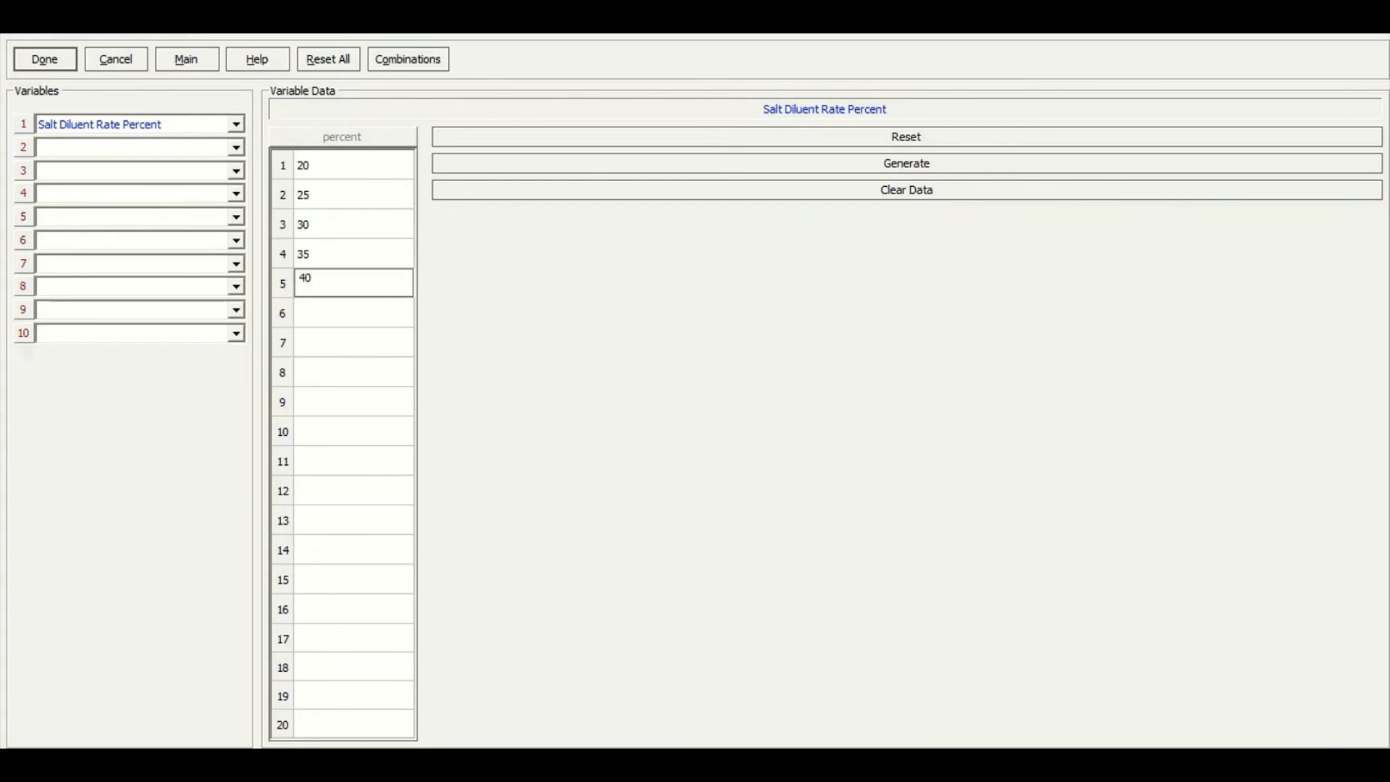
pyautogui.click(403, 312)
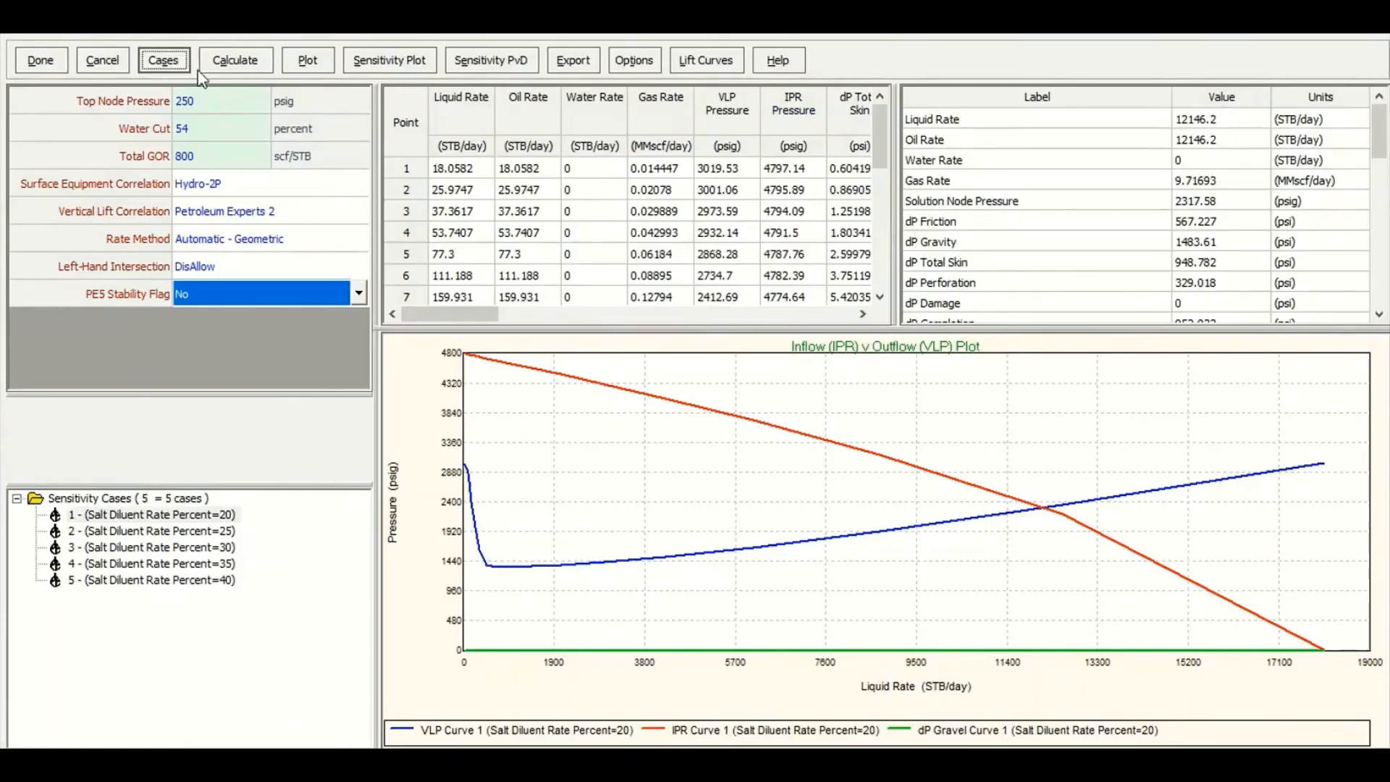
# Step: Run the system calculation for the salt diluent rate cases with the calculating data shown
pyautogui.click(246, 62)
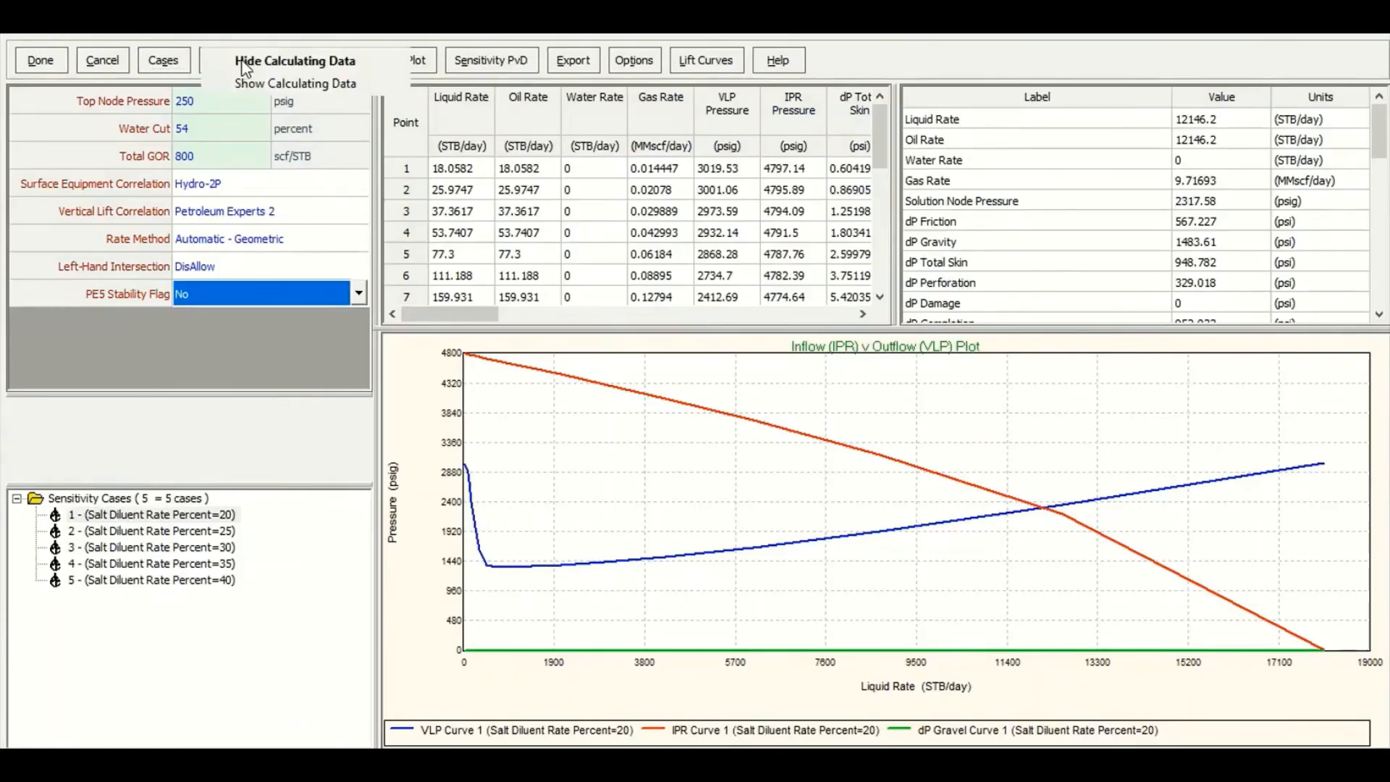
pyautogui.click(315, 84)
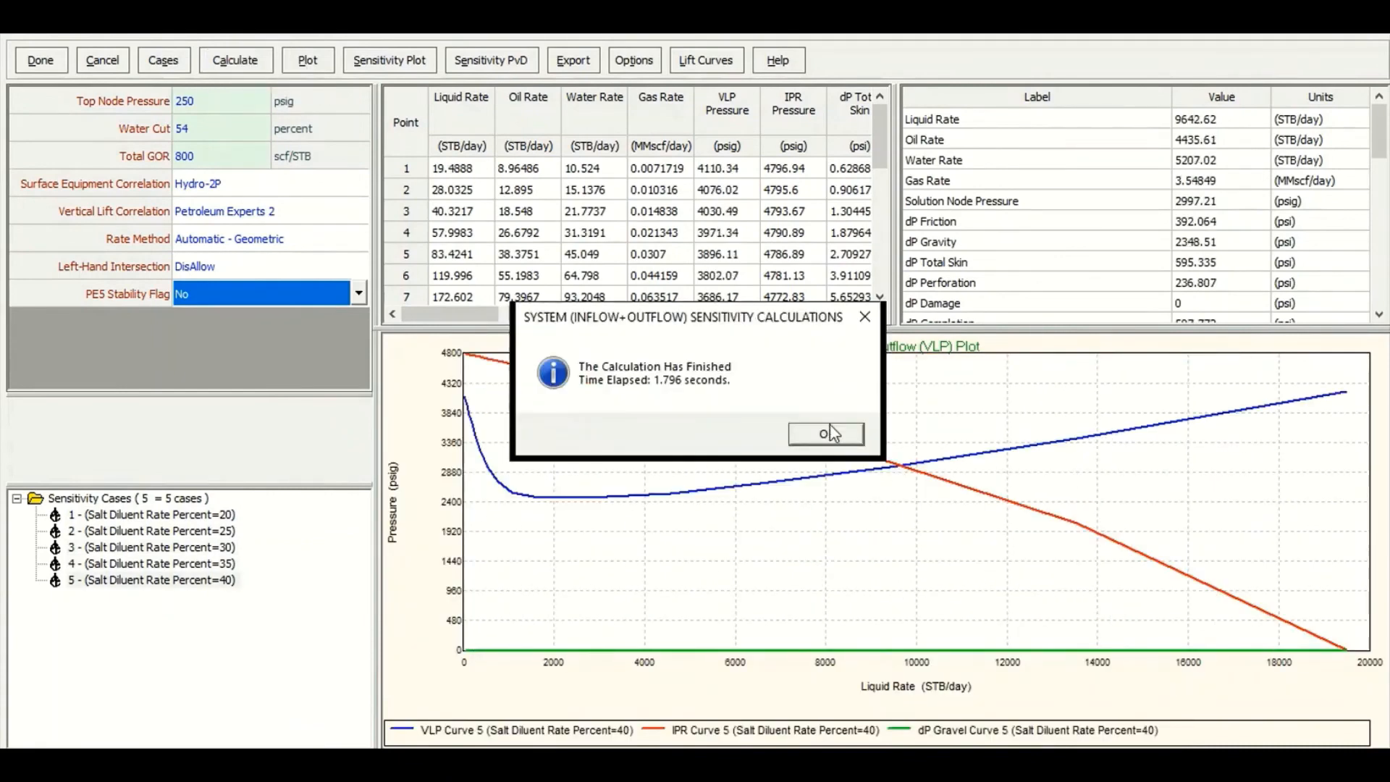
pyautogui.click(833, 430)
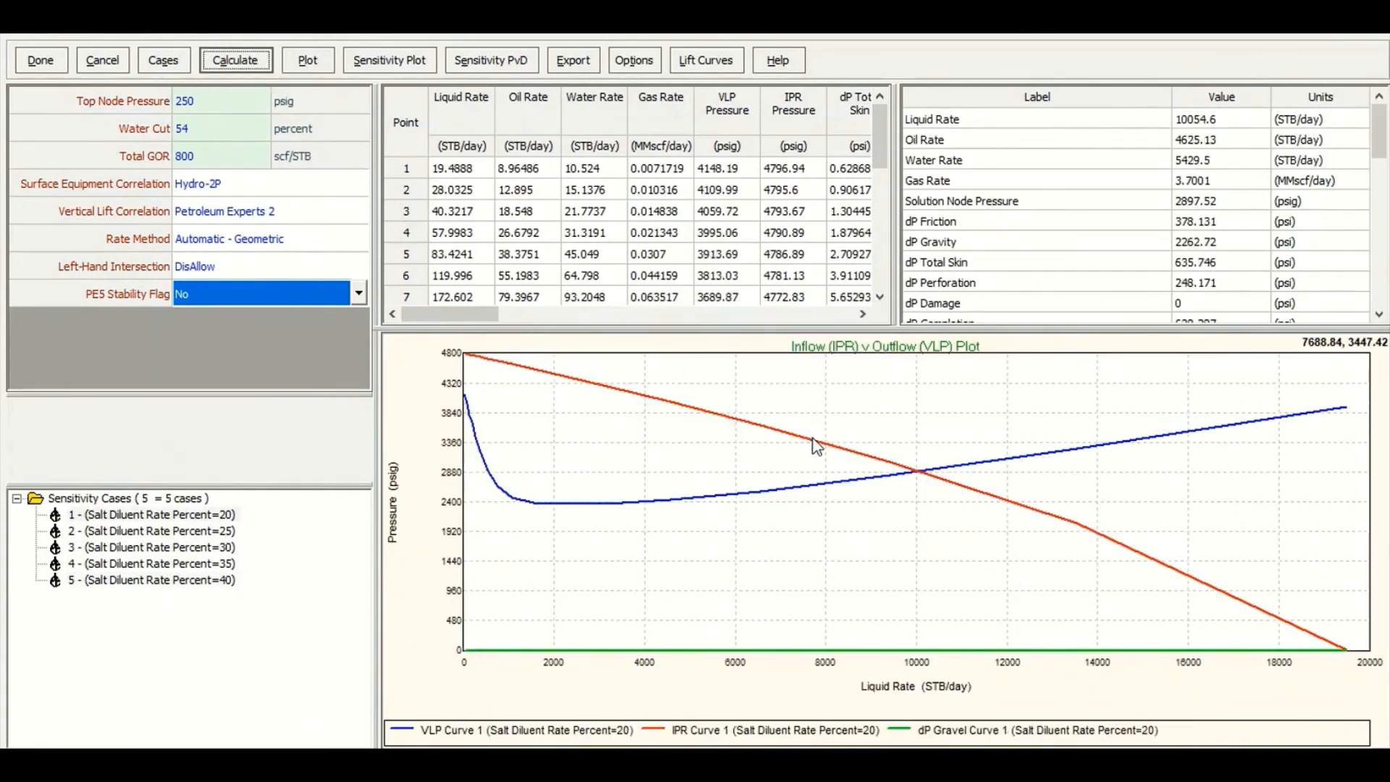
# Step: Review the results of the salt diluent rate cases from 20 to 40 percent, and return to the 20 percent case
pyautogui.click(216, 516)
pyautogui.click(170, 534)
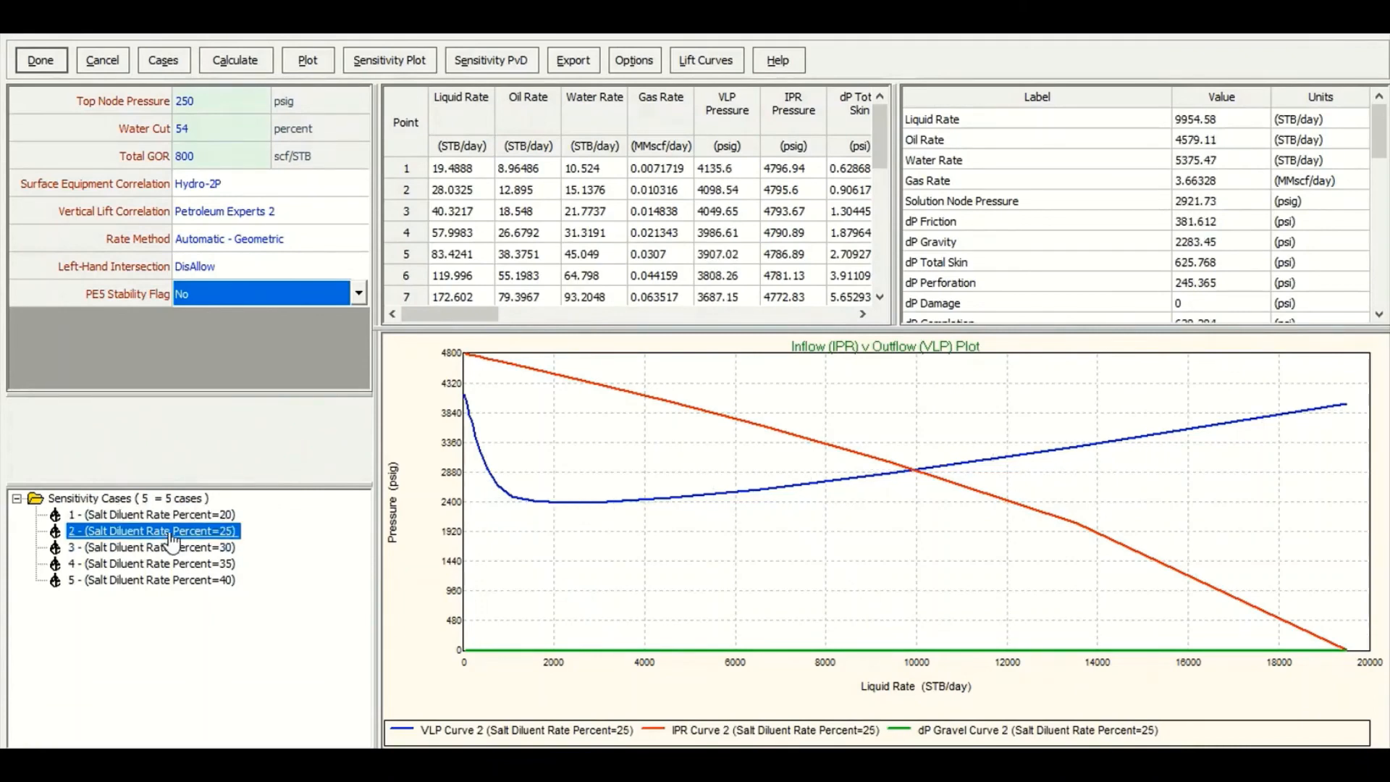
pyautogui.click(172, 547)
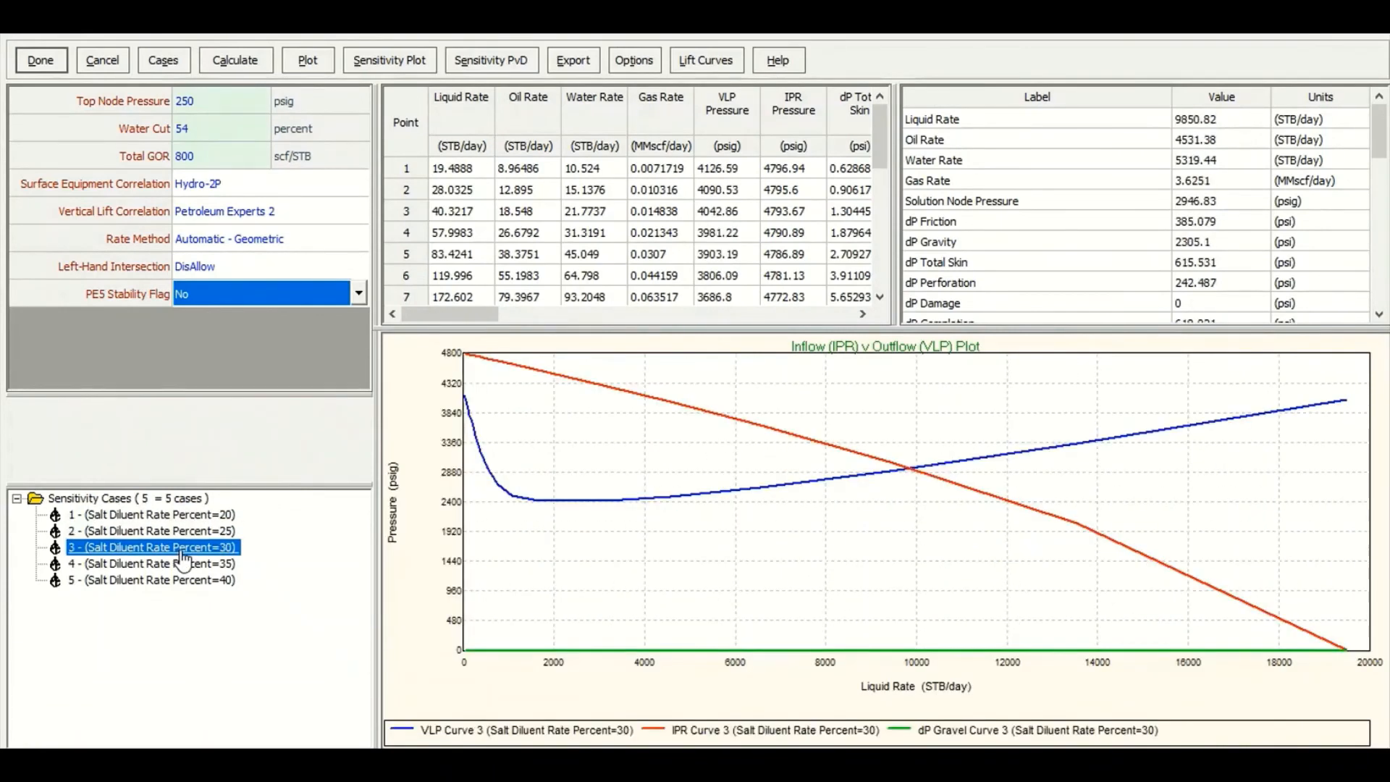
pyautogui.click(187, 564)
pyautogui.click(185, 581)
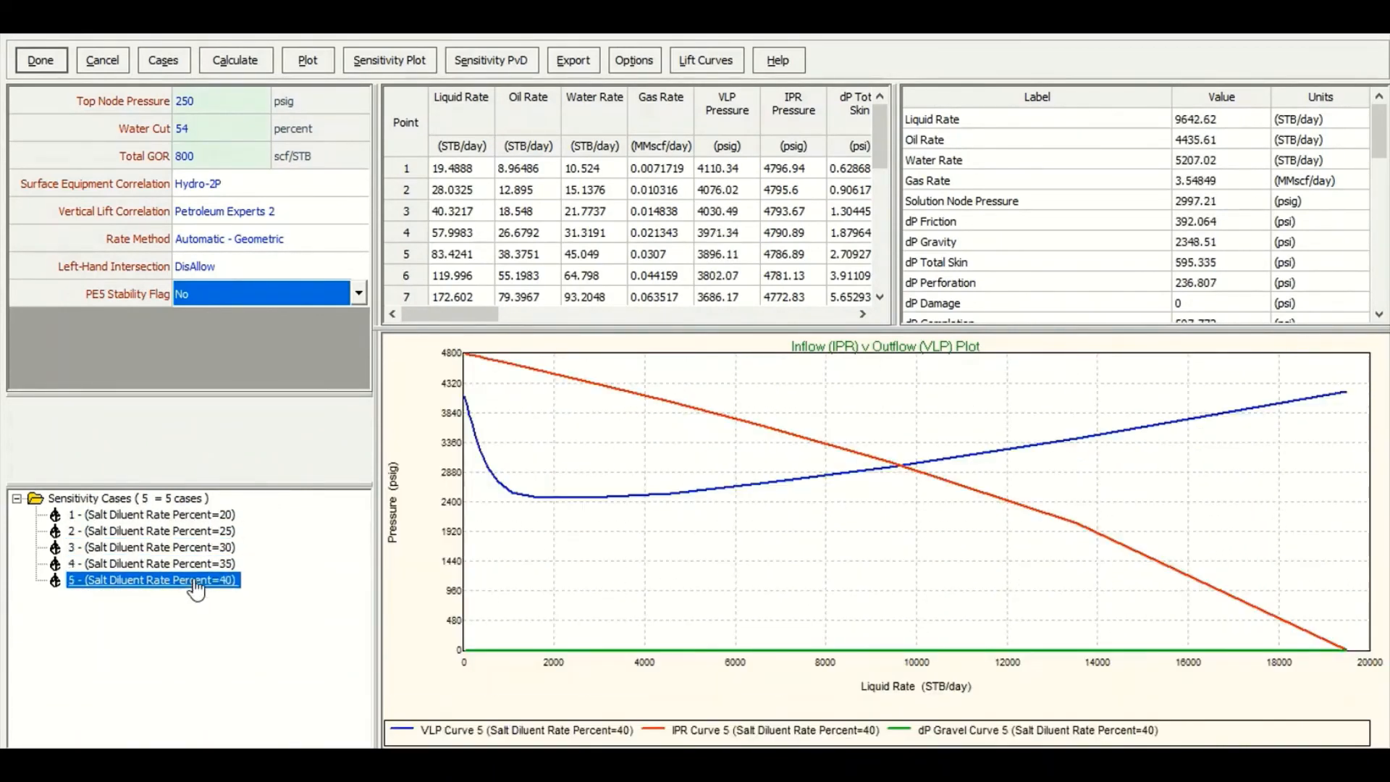
pyautogui.click(197, 515)
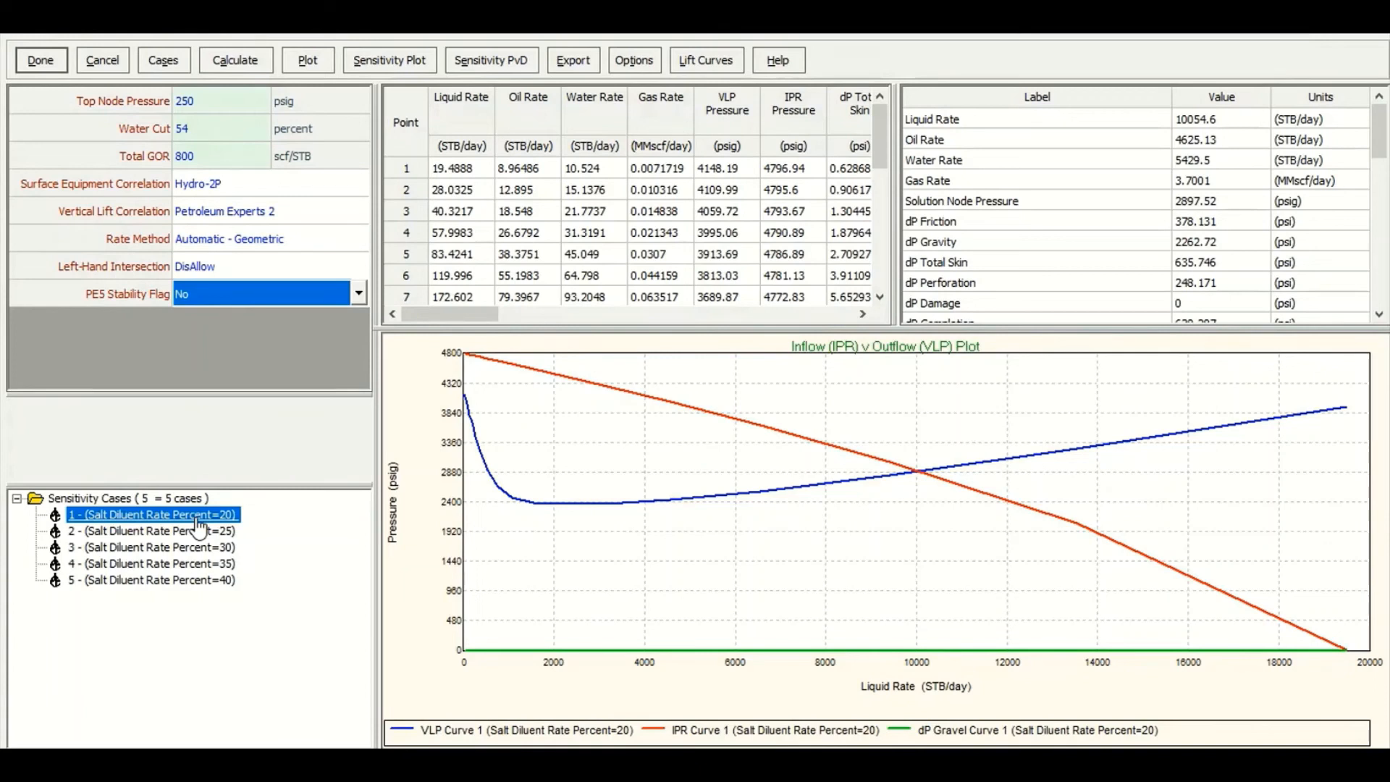
# Step: Plot the system curves for all sensitivity cases, examine the VLP and IPR intersections up close, and close the plot
pyautogui.click(298, 63)
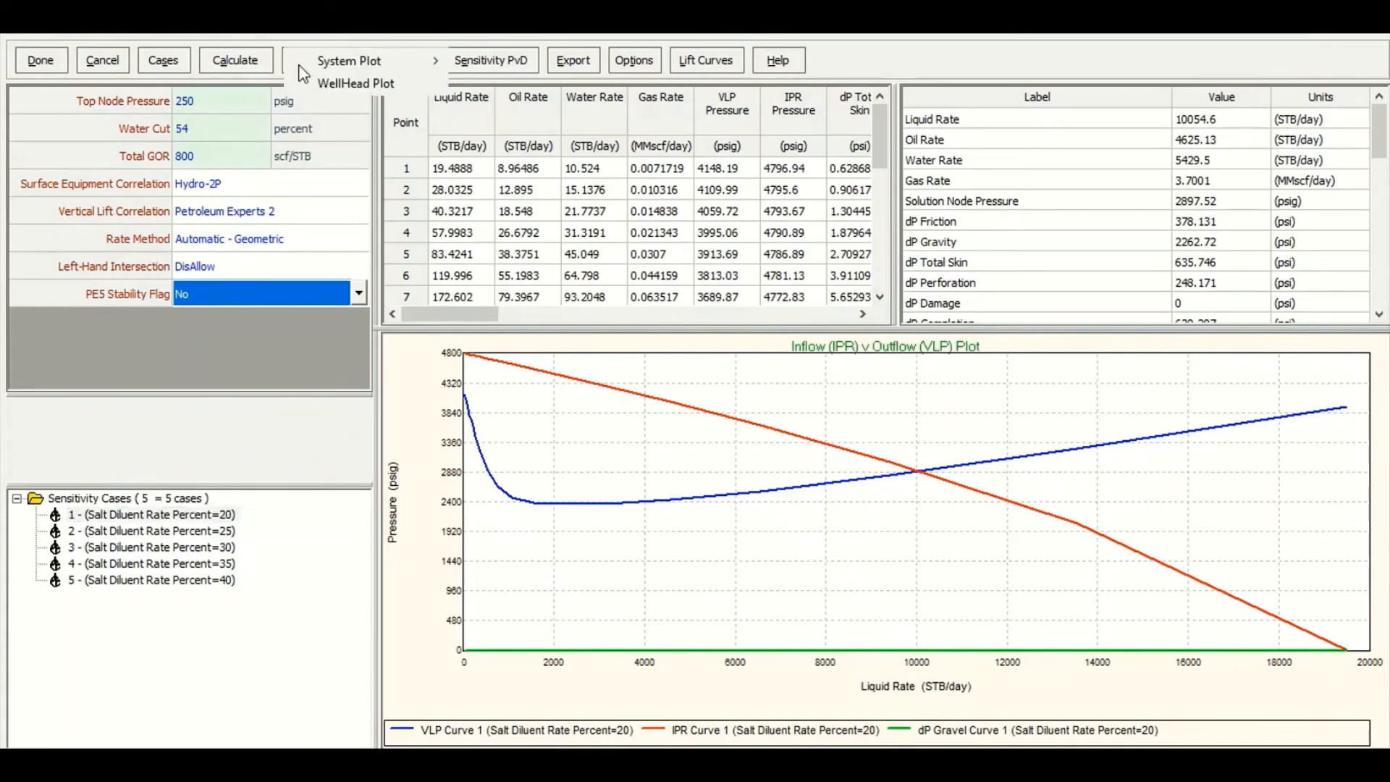
pyautogui.moveTo(333, 60)
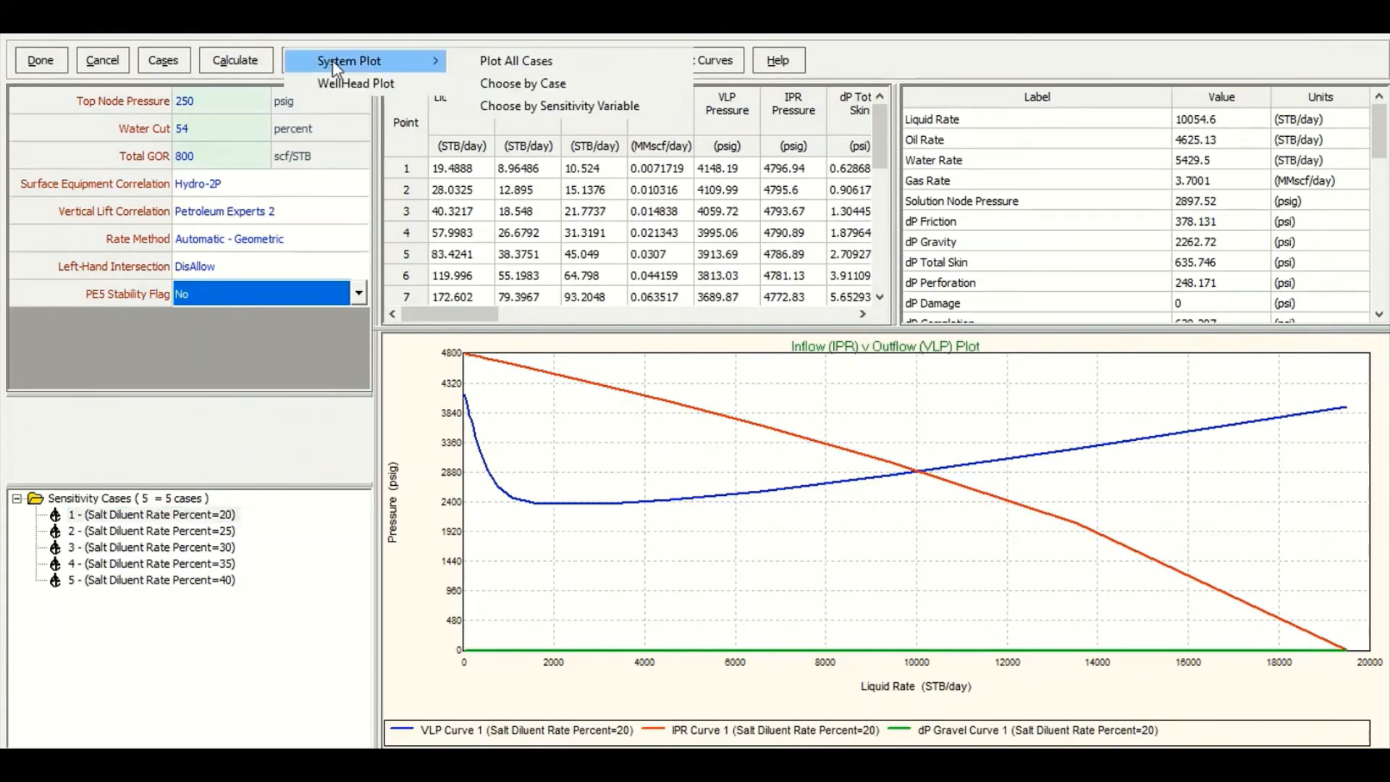
pyautogui.click(553, 75)
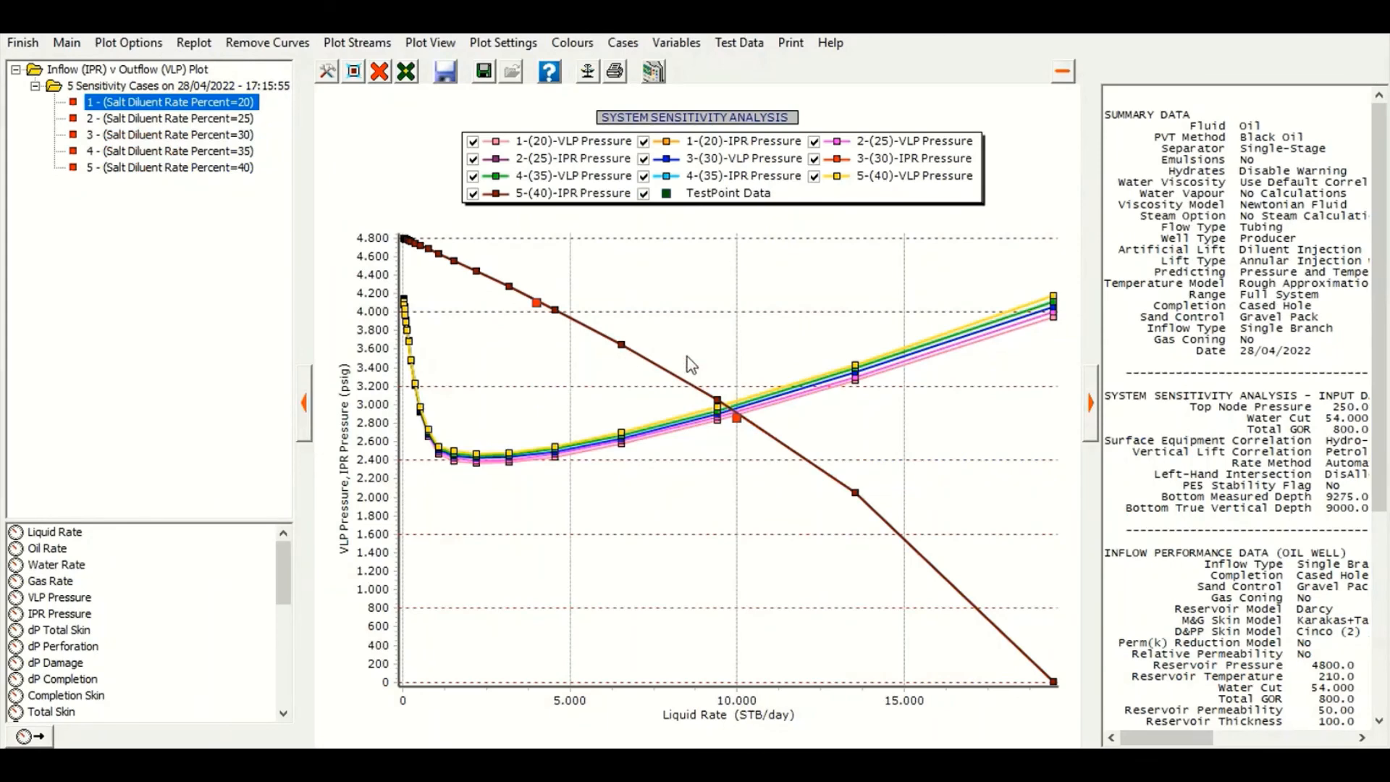
pyautogui.moveTo(687, 349); pyautogui.dragTo(795, 498)
pyautogui.moveTo(606, 362); pyautogui.dragTo(760, 516)
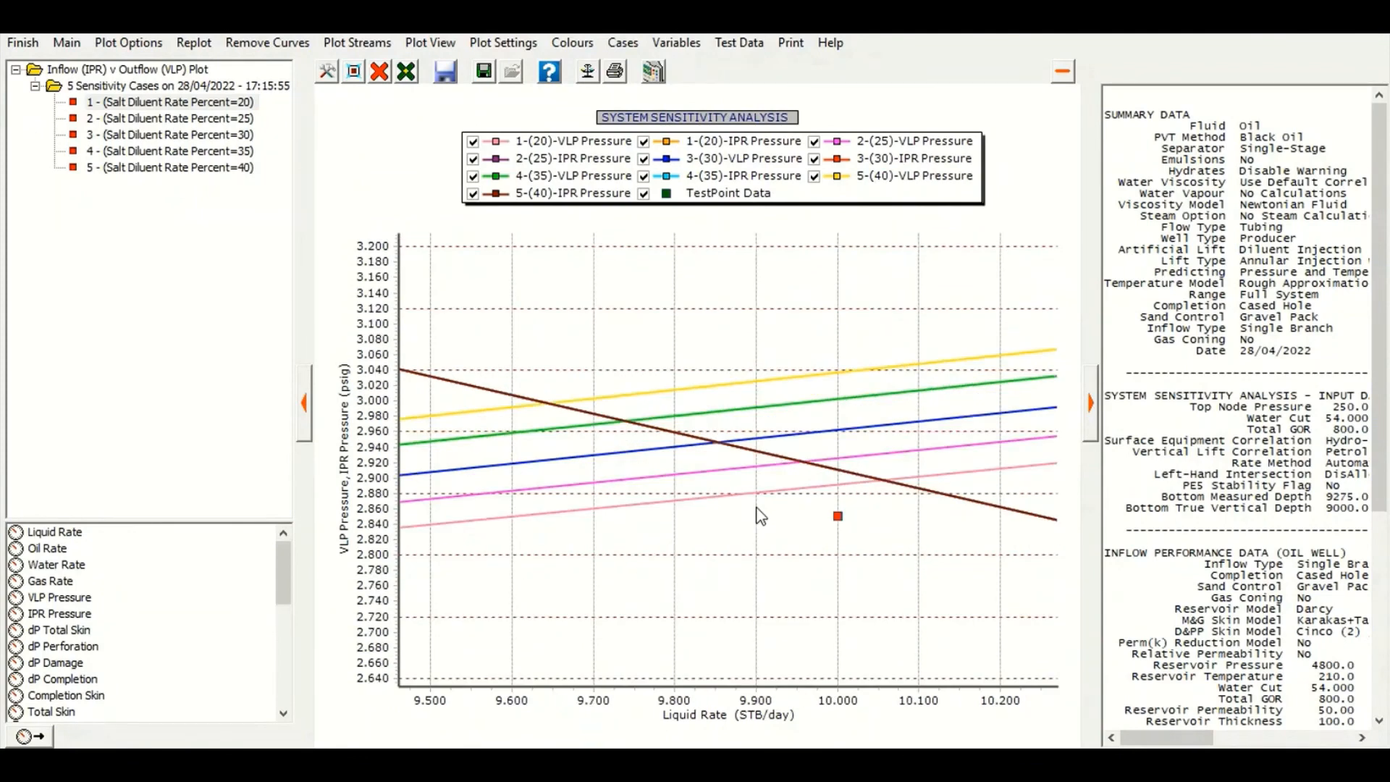
pyautogui.click(185, 47)
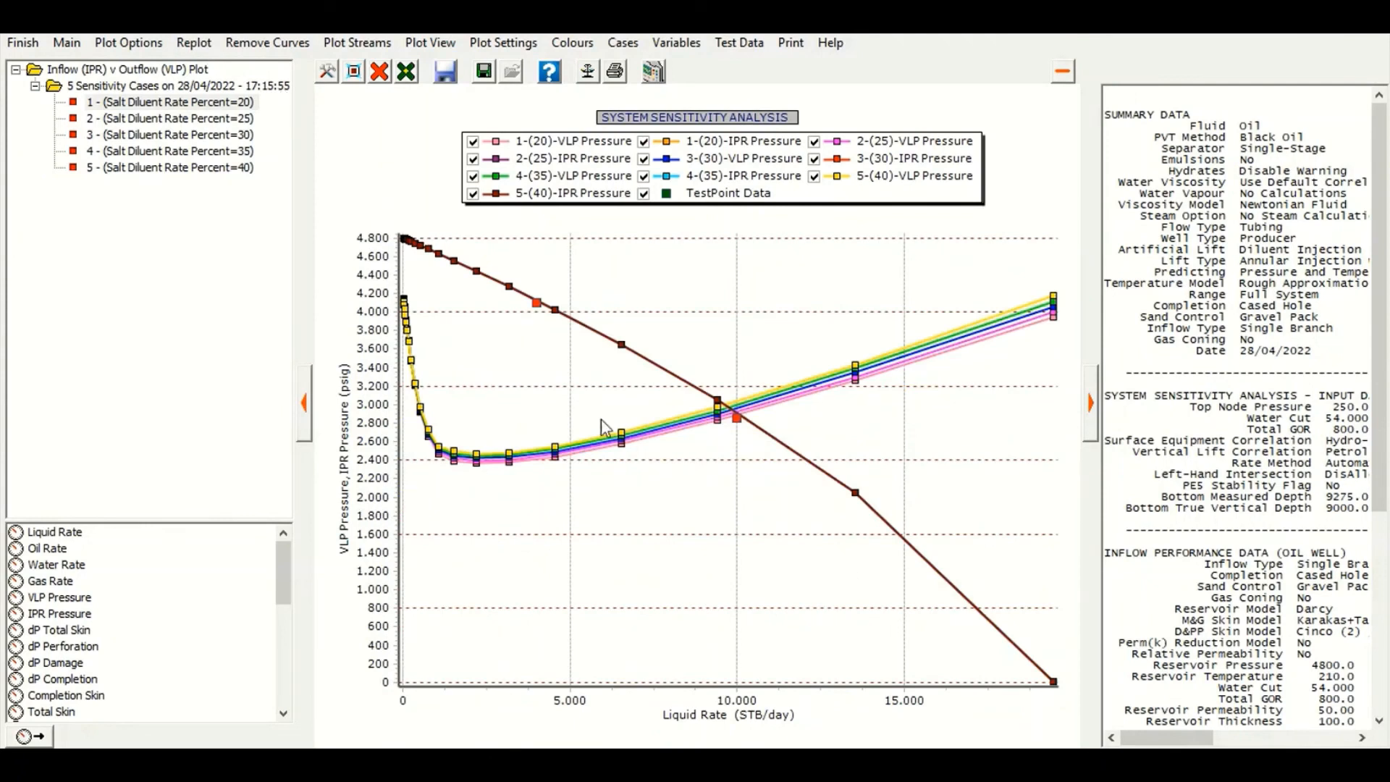
pyautogui.click(24, 43)
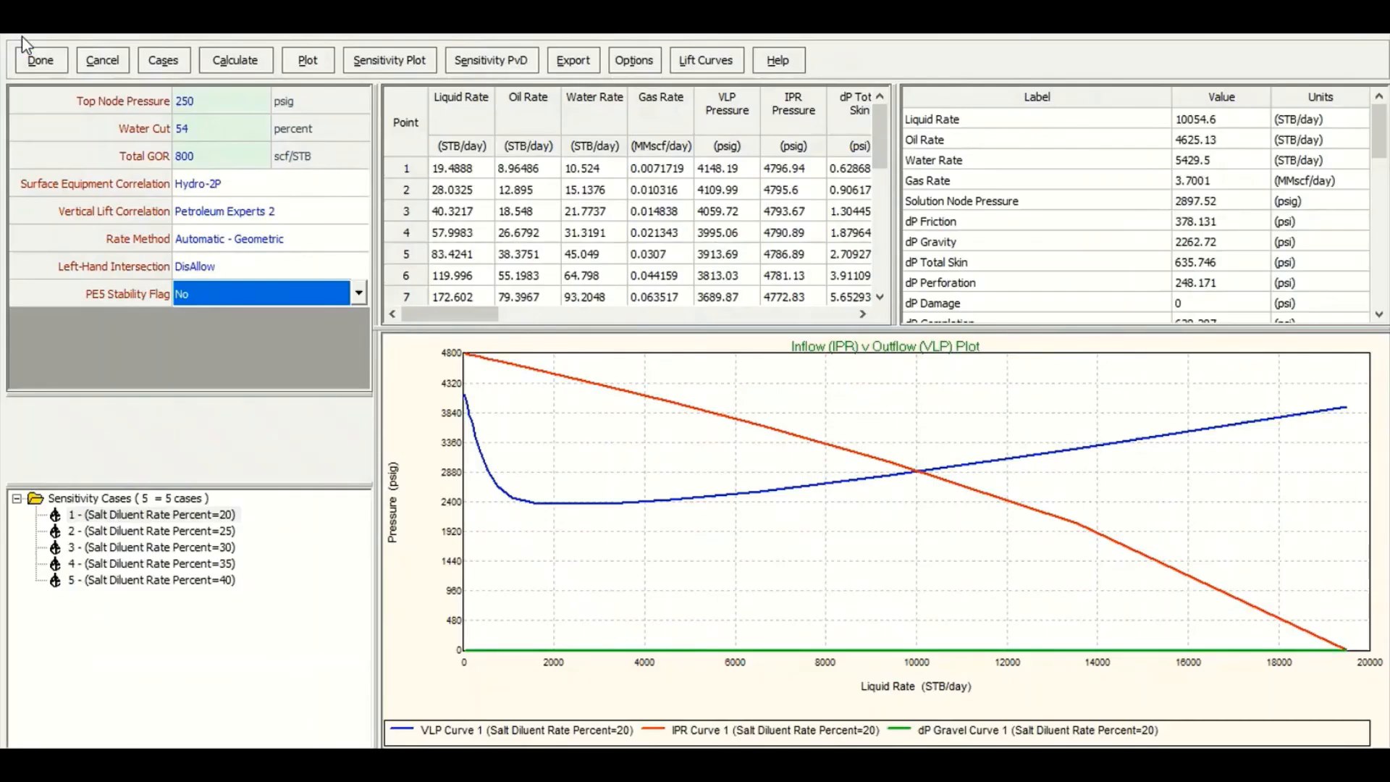
# Step: Open the sensitivity plot, show Liquid Rate against salt diluent rate percent, and close the plot
pyautogui.click(396, 63)
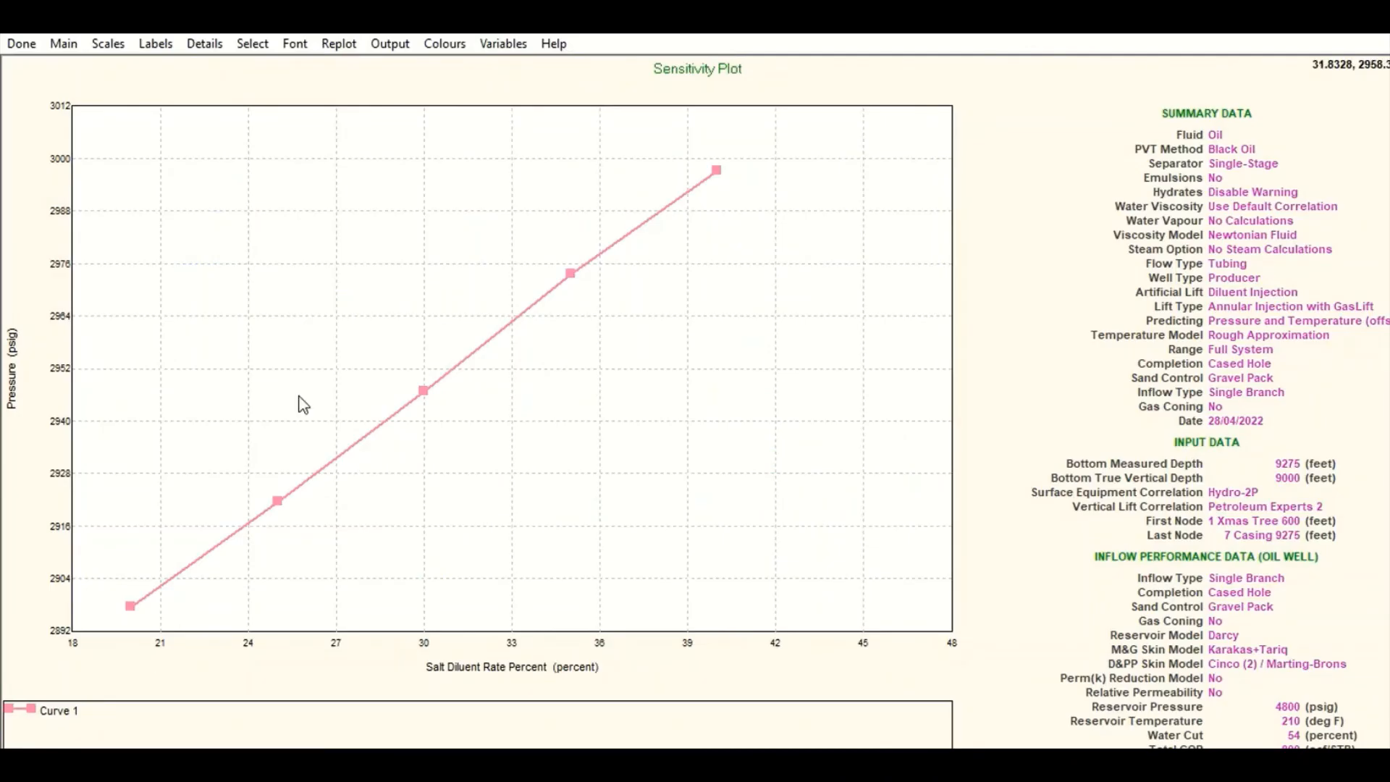
pyautogui.click(498, 43)
pyautogui.click(612, 332)
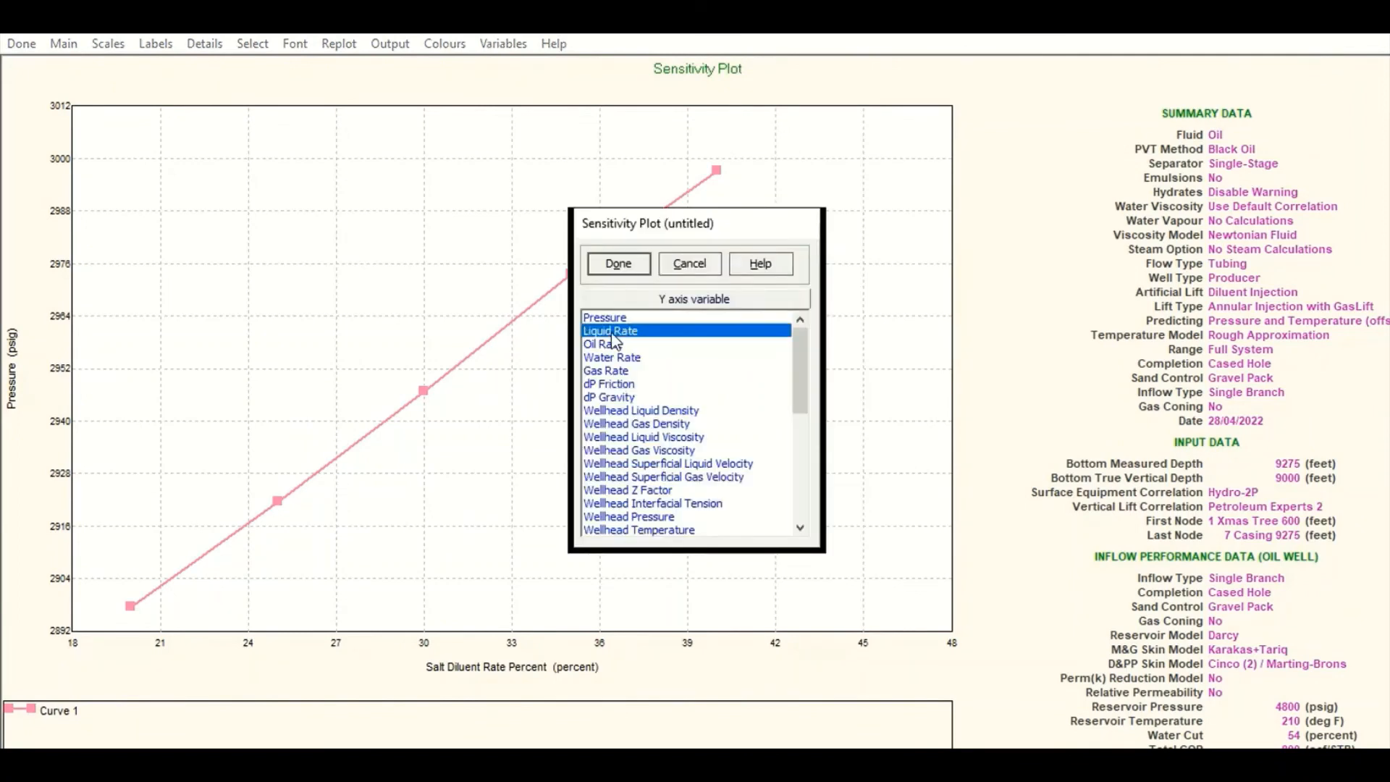
pyautogui.click(619, 265)
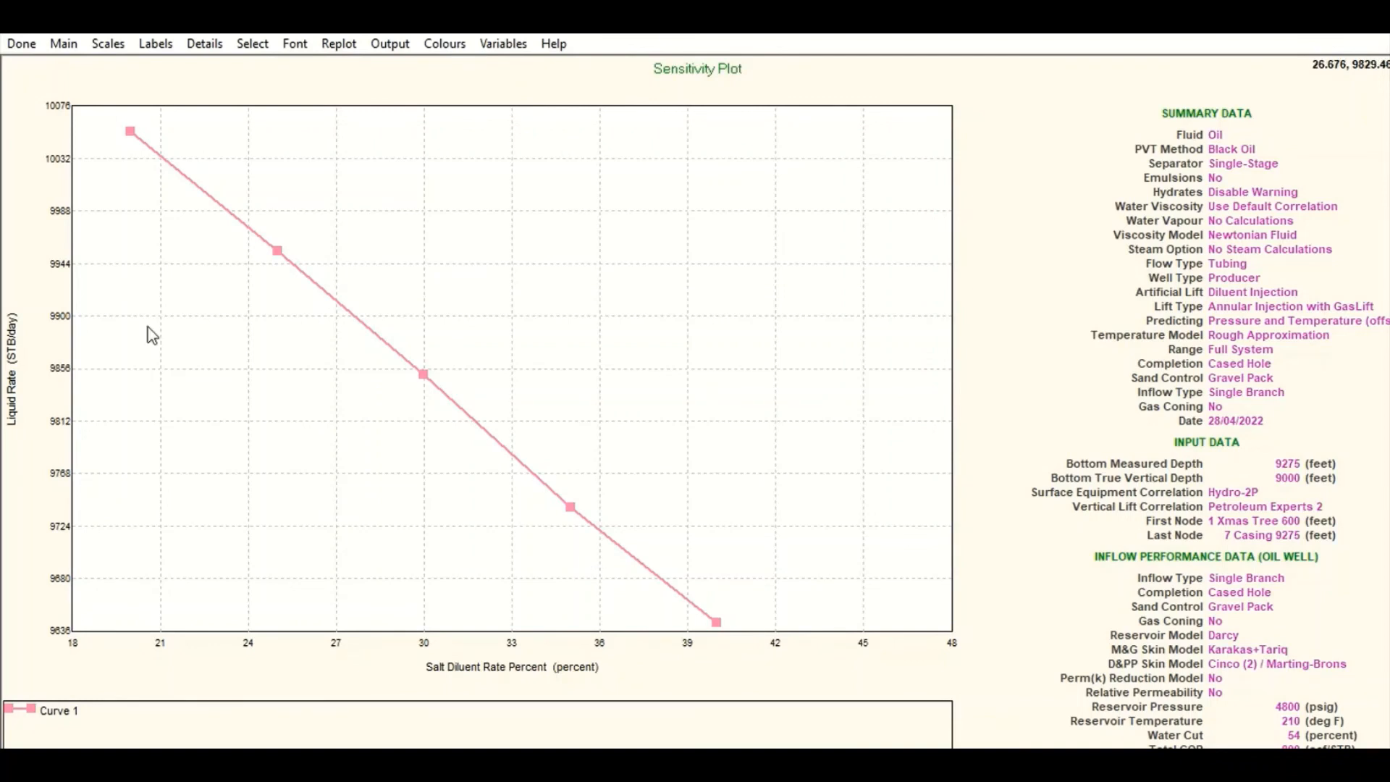
pyautogui.click(21, 44)
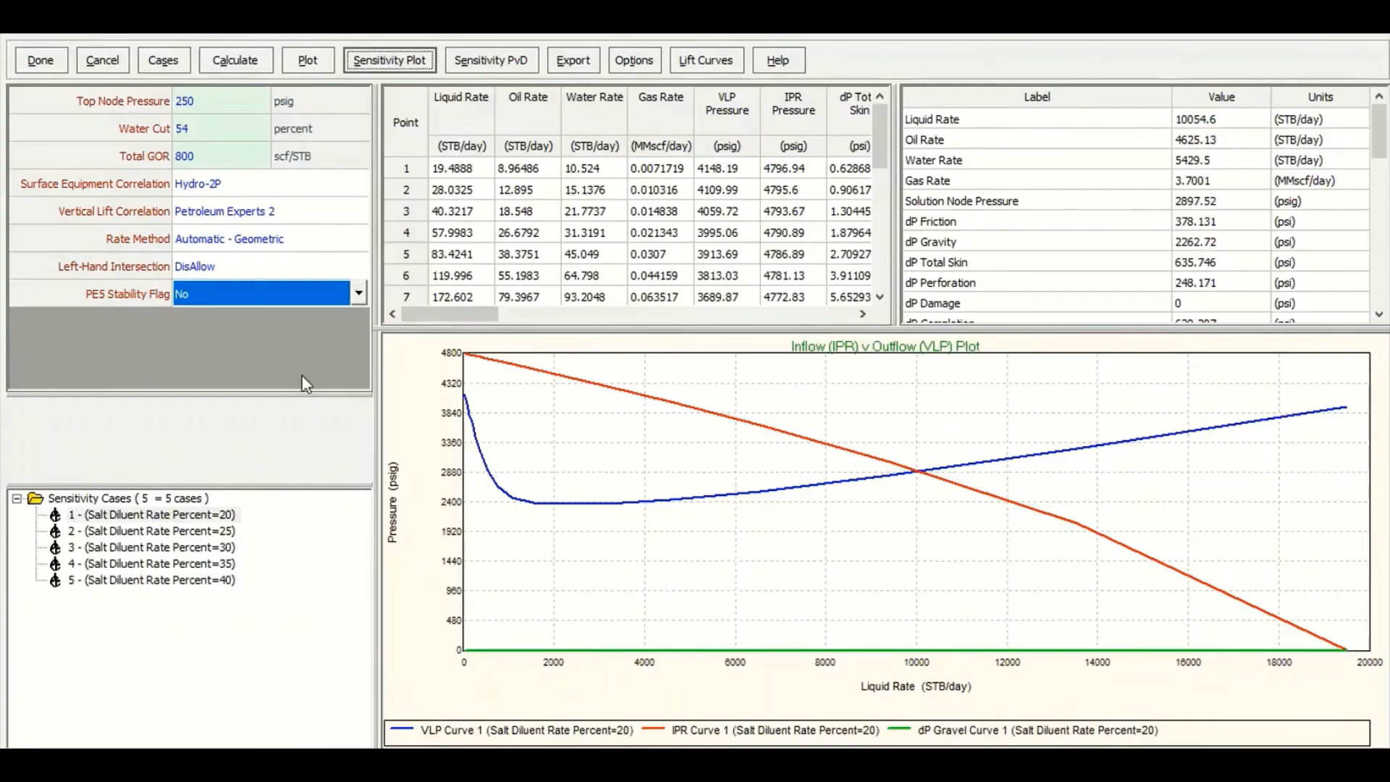
# Step: Reopen the sensitivity cases and add GLR Injected as the second sensitivity variable
pyautogui.click(161, 63)
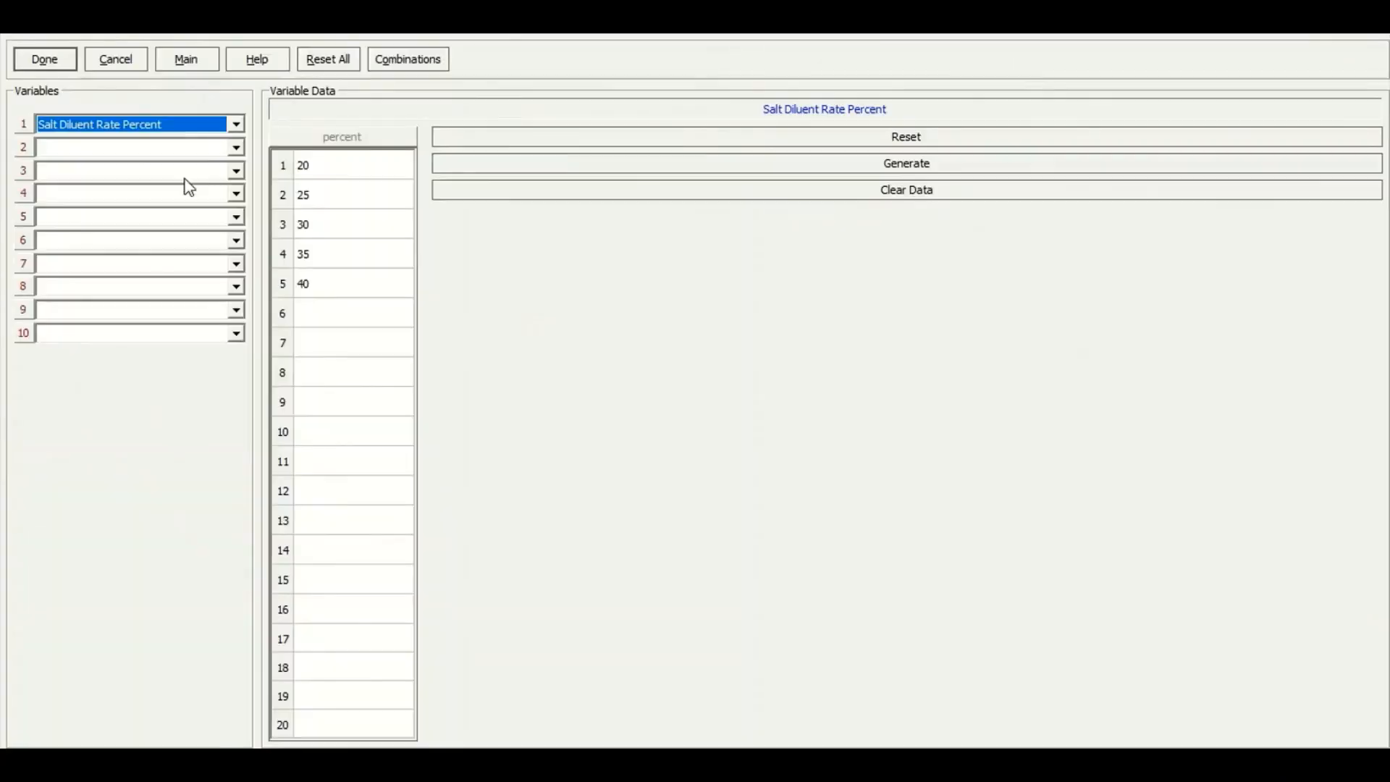
pyautogui.click(124, 145)
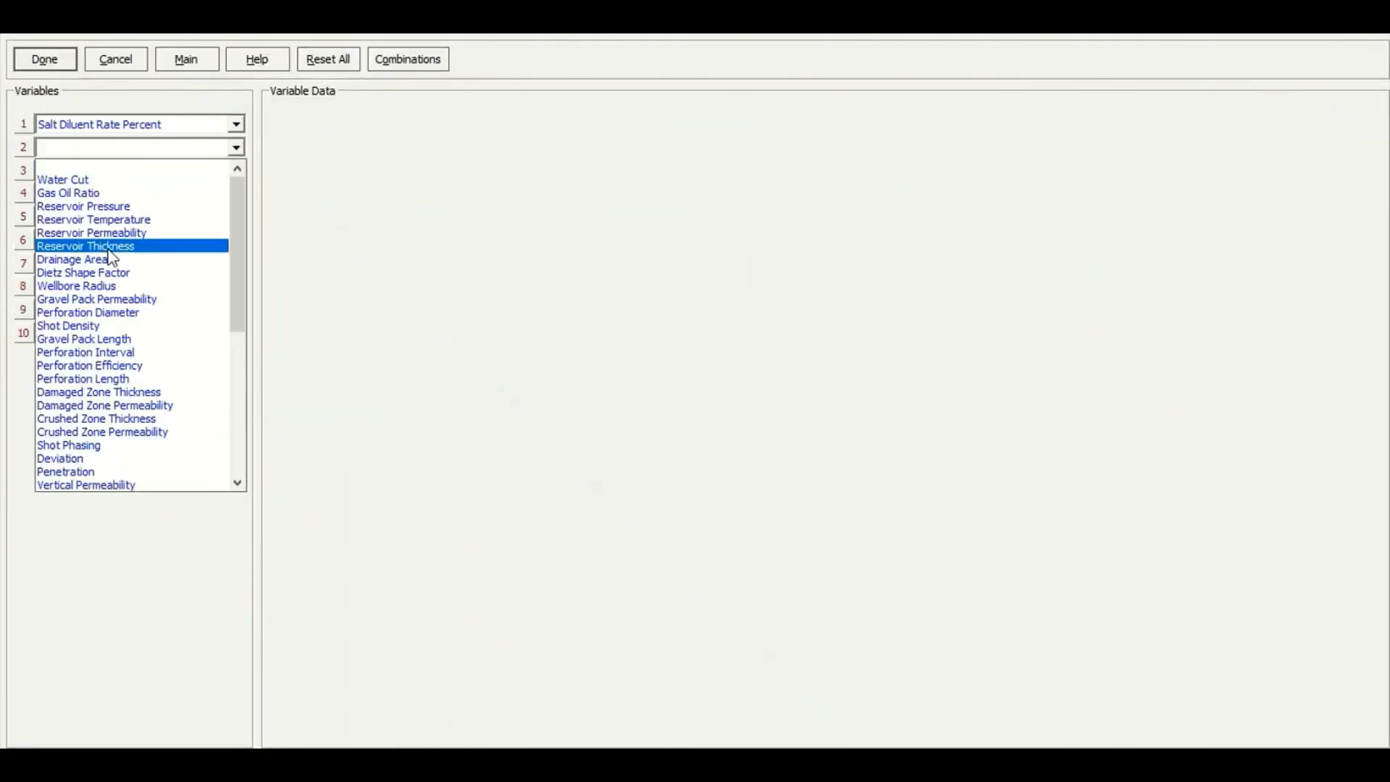
pyautogui.scroll(-4, 112, 261)
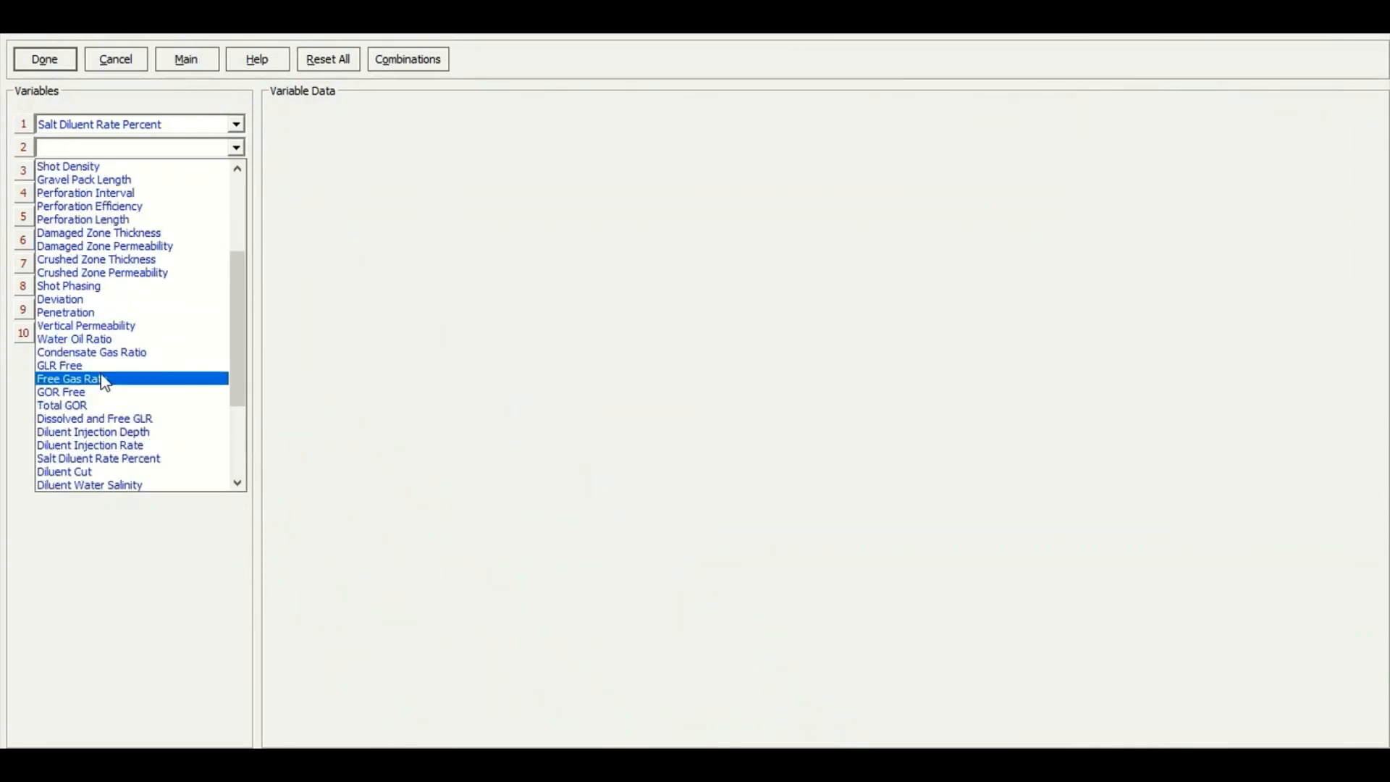
pyautogui.scroll(-4, 101, 377)
pyautogui.click(110, 366)
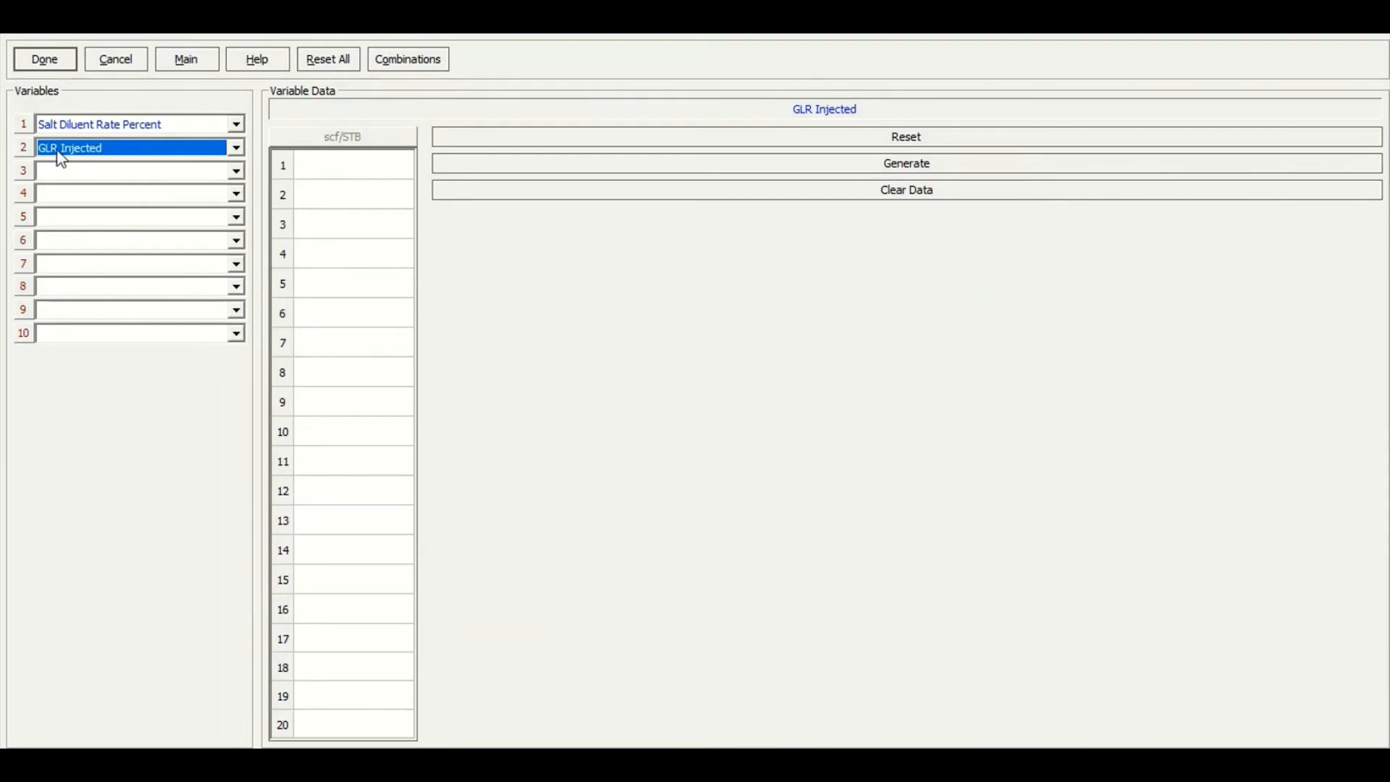
# Step: Enter GLR Injected values of 0, 150, 300, 450, 600, 750, 900, 1050, 1200 and 1500 scf/STB and accept the sensitivity cases
pyautogui.click(323, 165)
pyautogui.write('0')
pyautogui.press('Return')
pyautogui.write('15')
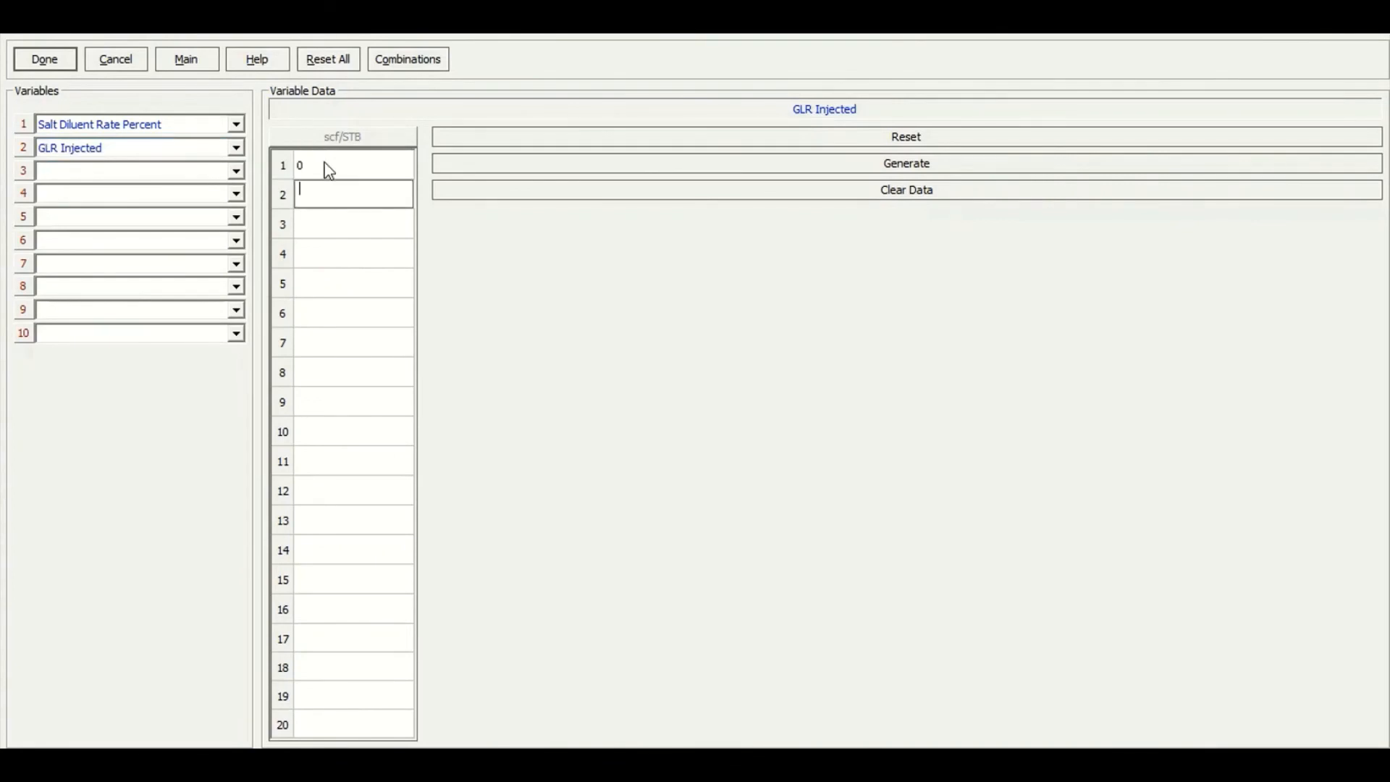
pyautogui.write('0')
pyautogui.press('Return')
pyautogui.write('300')
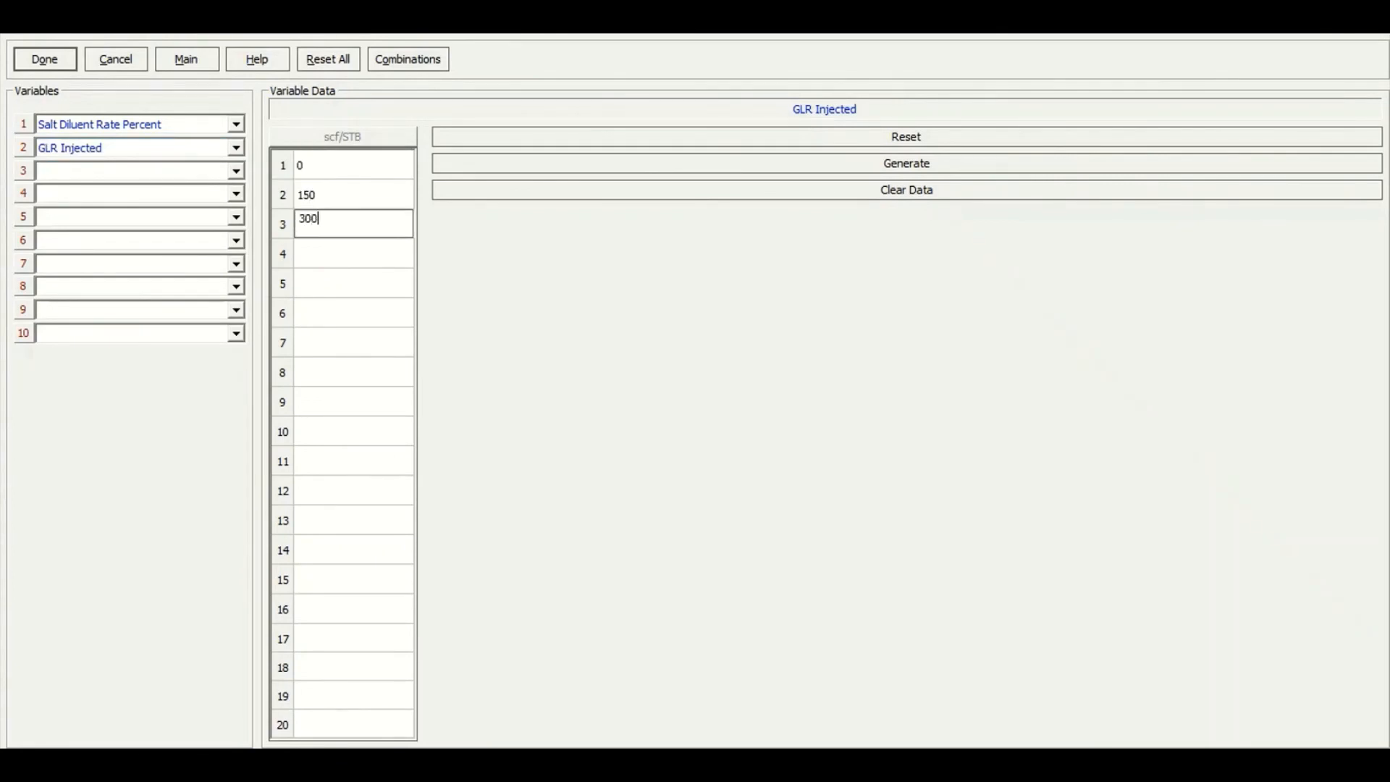
pyautogui.press('Return')
pyautogui.write('450')
pyautogui.press('Return')
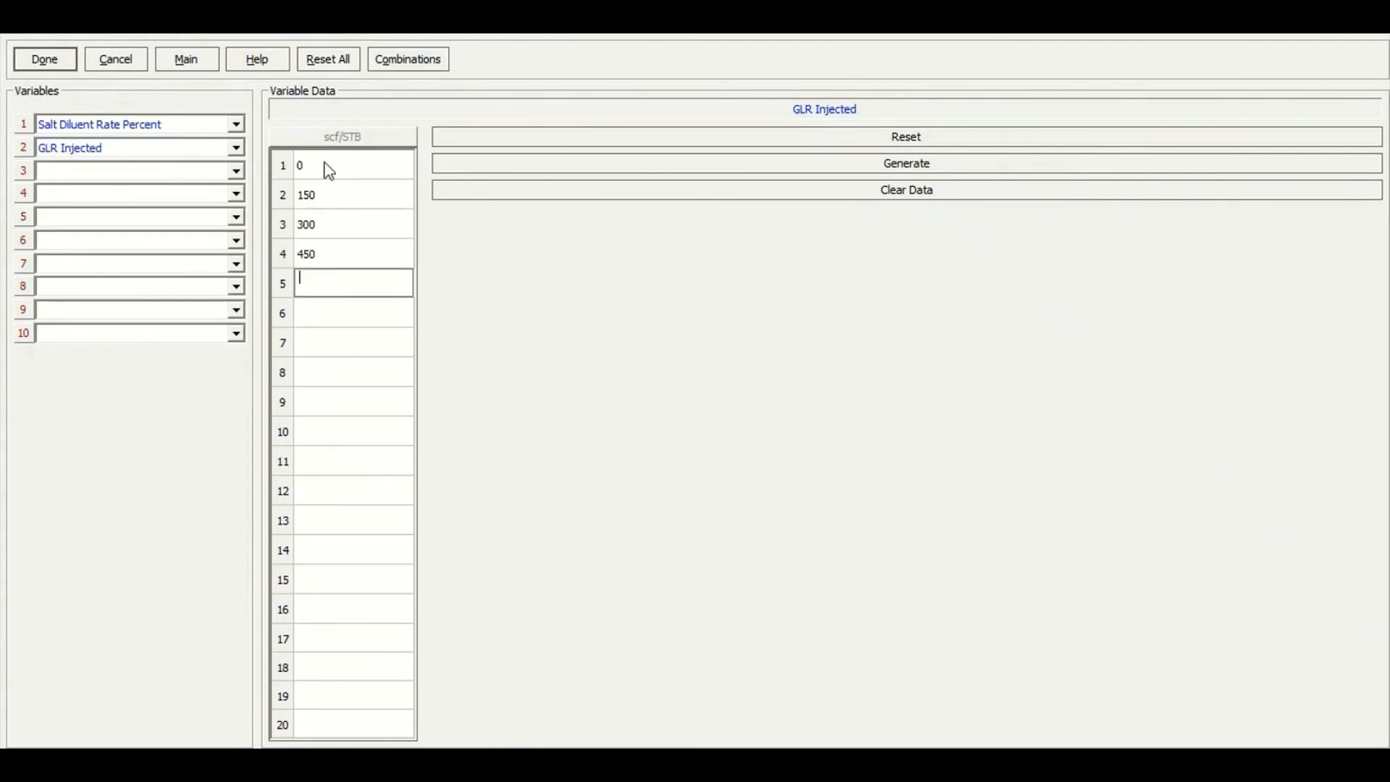
pyautogui.write('600')
pyautogui.press('Return')
pyautogui.write('750')
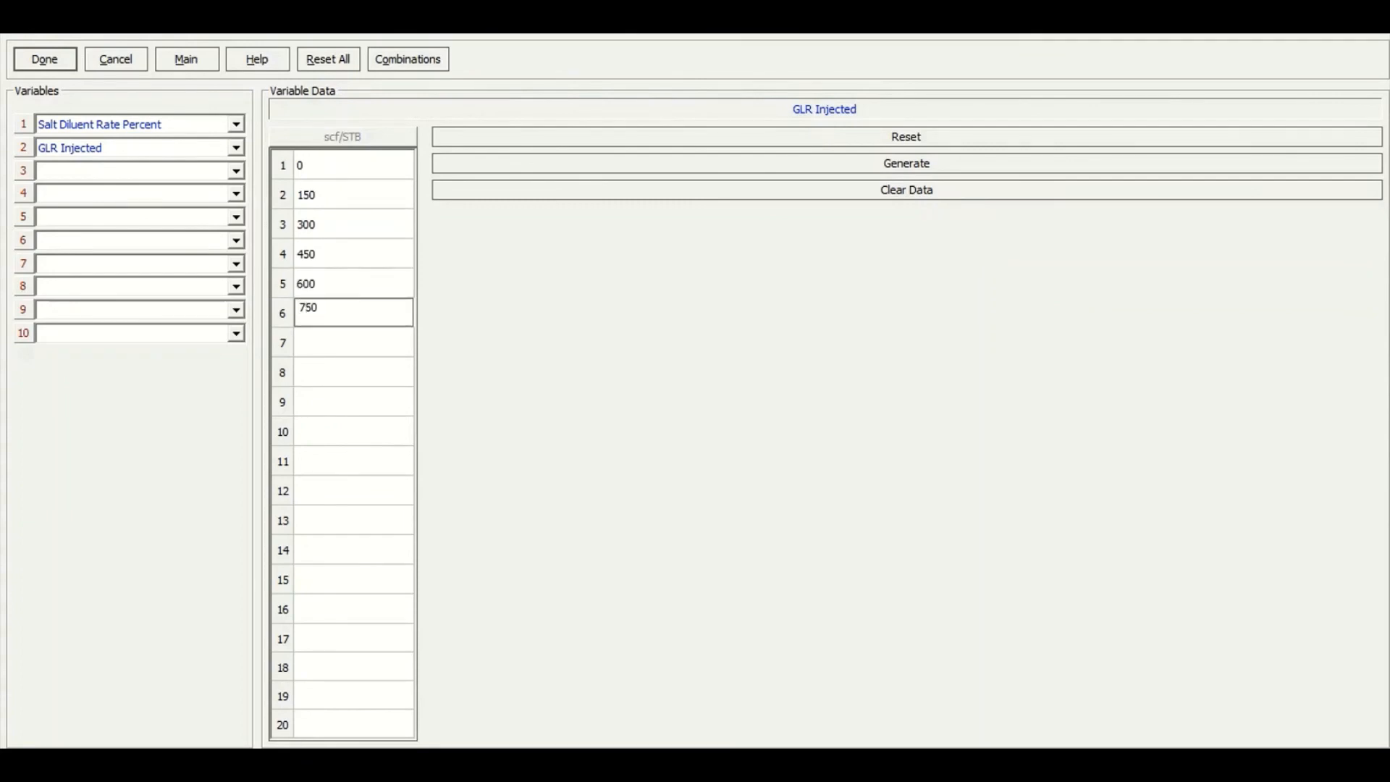
pyautogui.press('Return')
pyautogui.write('900')
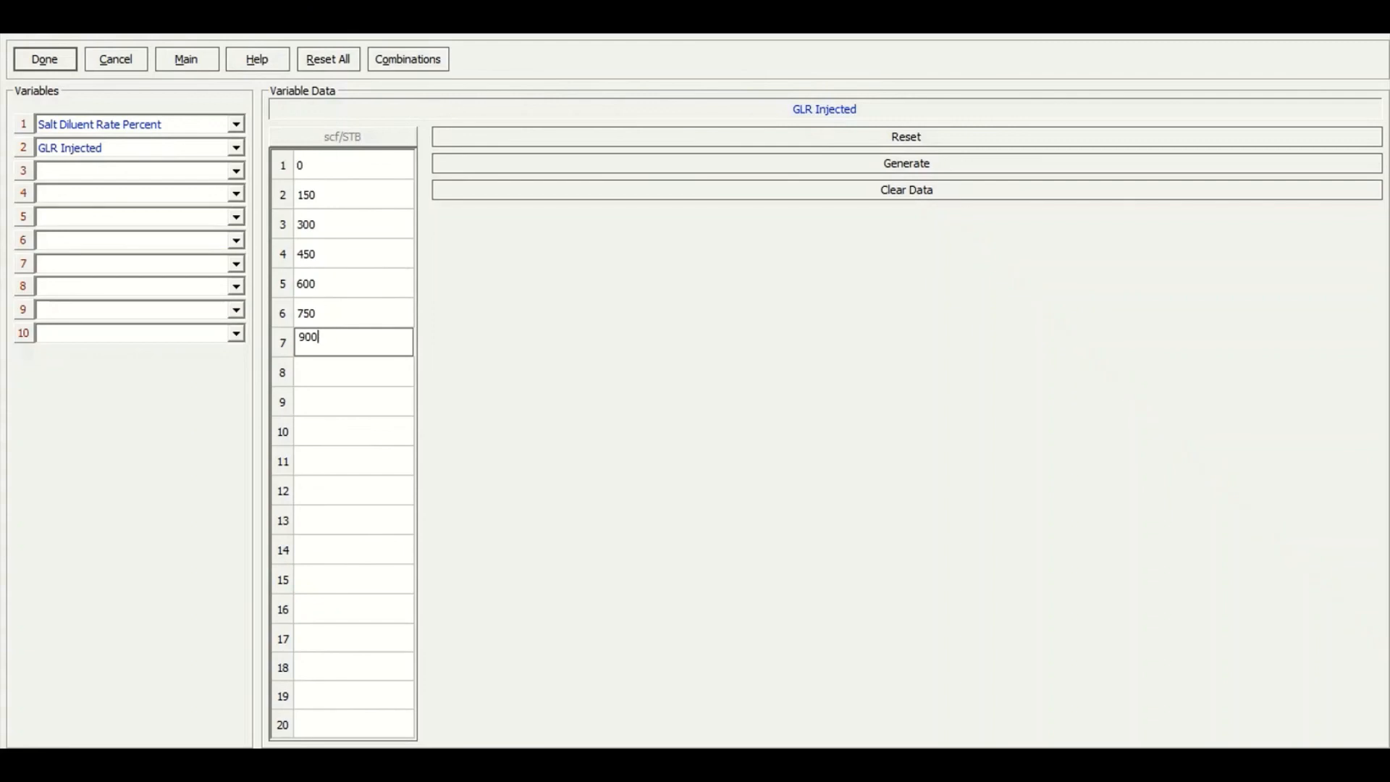
pyautogui.press('Return')
pyautogui.write('1050')
pyautogui.press('Return')
pyautogui.write('12')
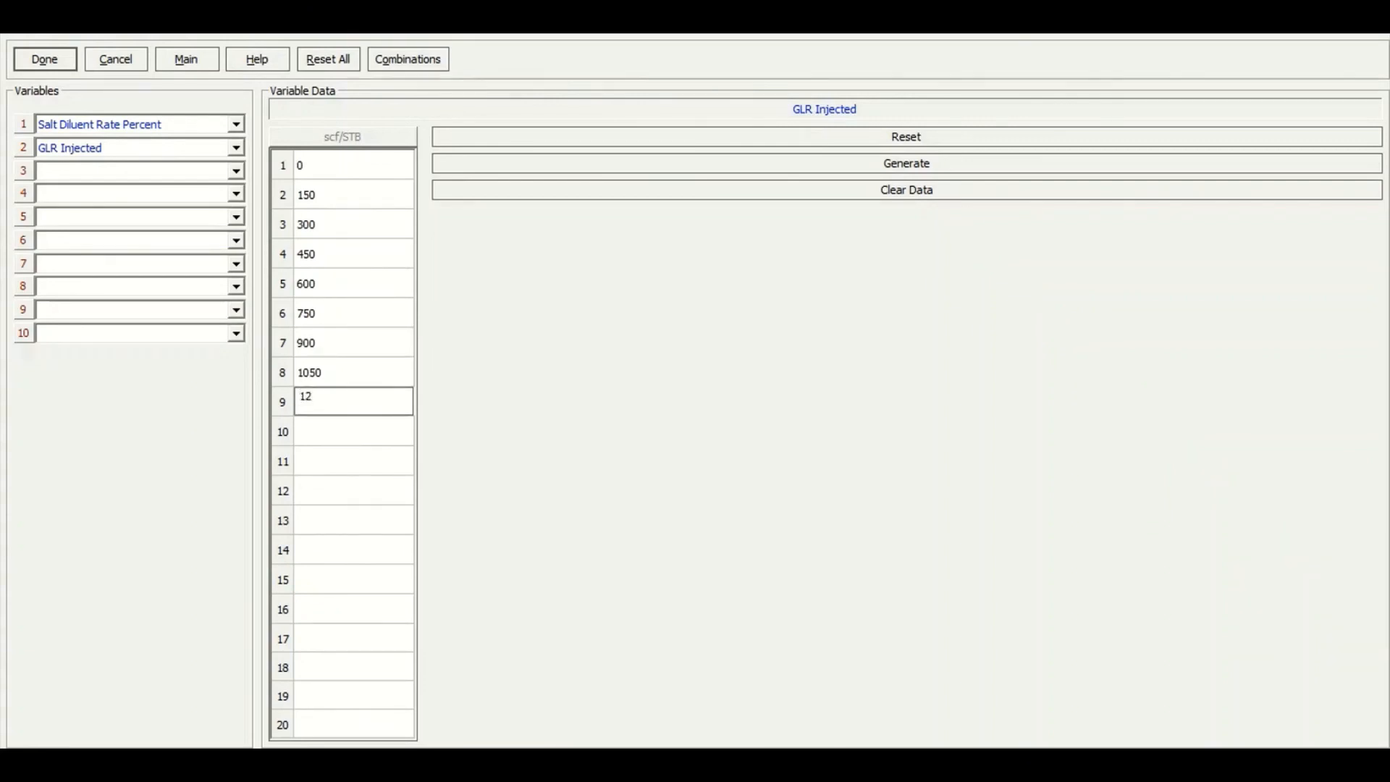
pyautogui.write('00')
pyautogui.press('Return')
pyautogui.write('150')
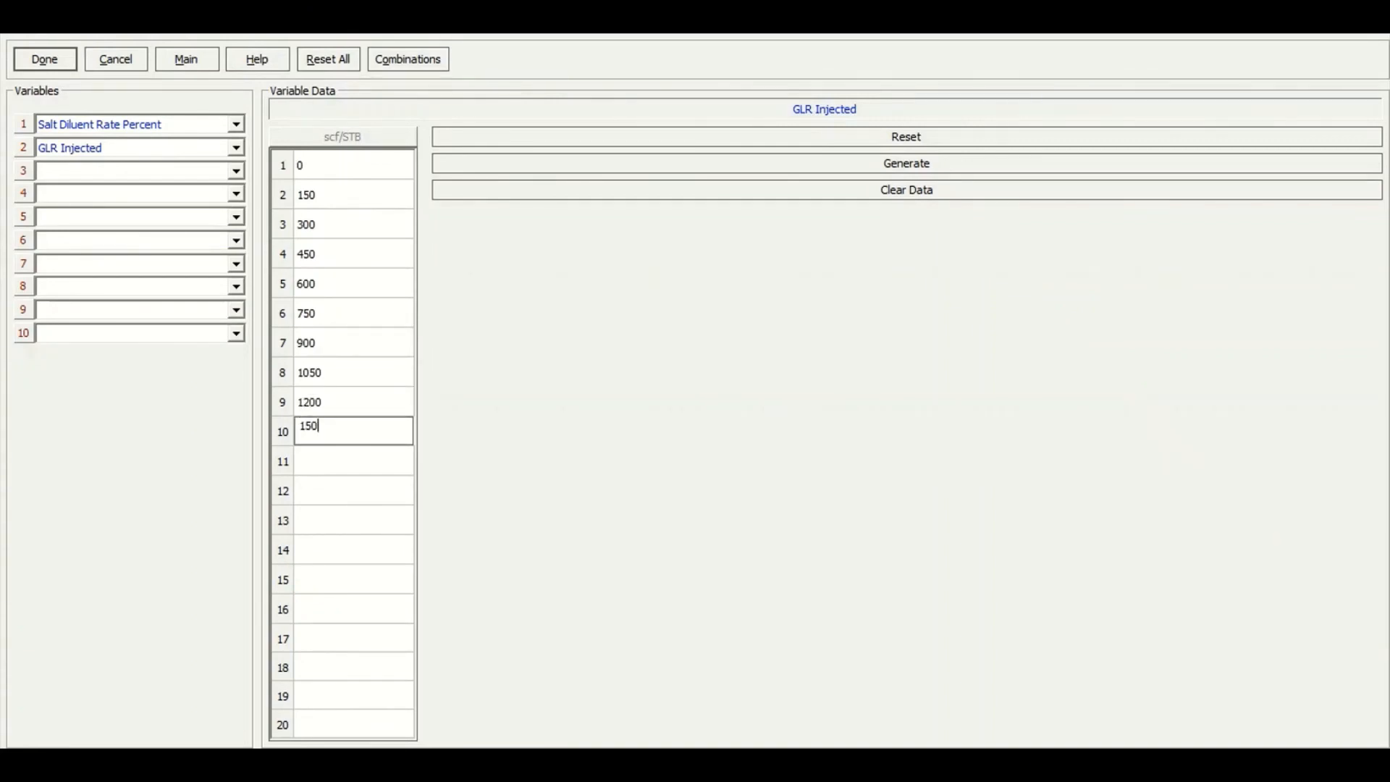
pyautogui.write('0')
pyautogui.click(70, 63)
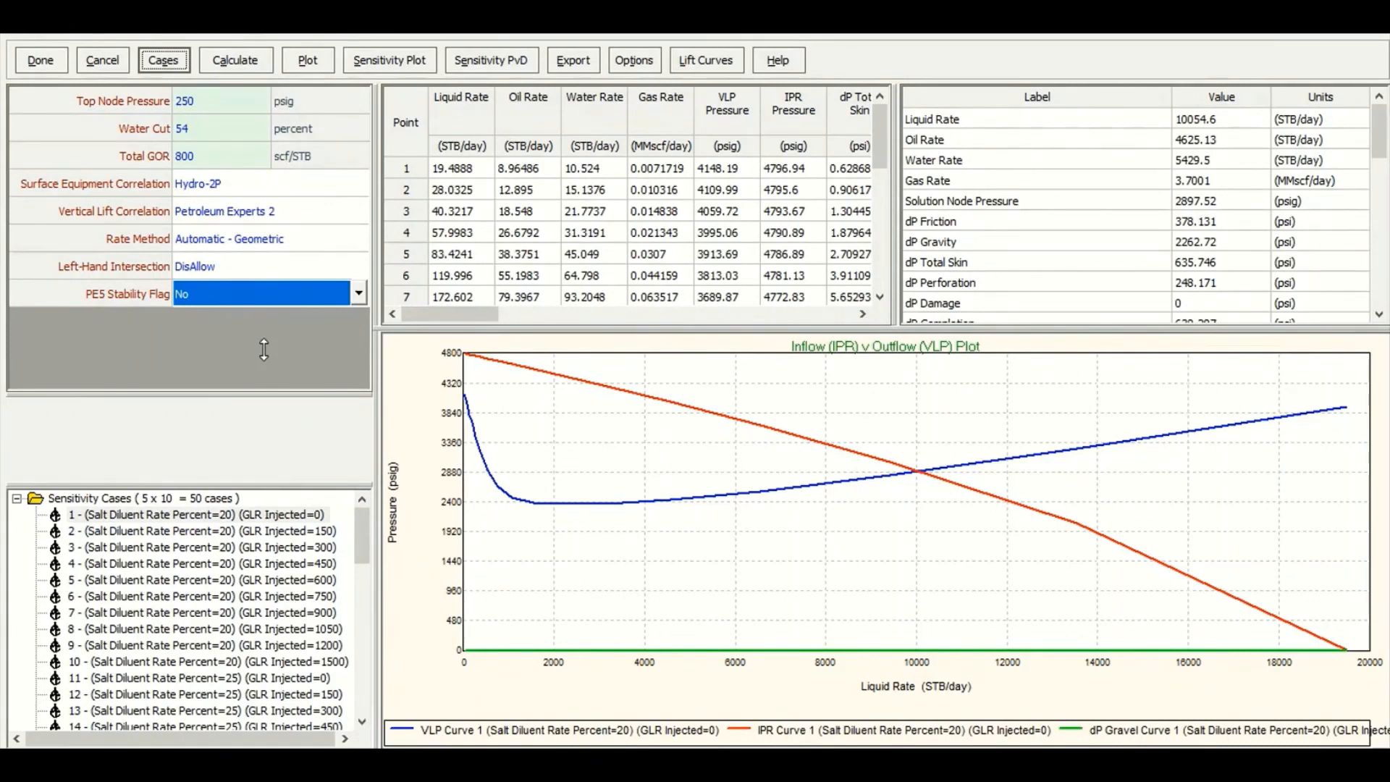
# Step: Calculate the system for all combined salt diluent rate percent and GLR Injected cases
pyautogui.moveTo(264, 350); pyautogui.dragTo(265, 319)
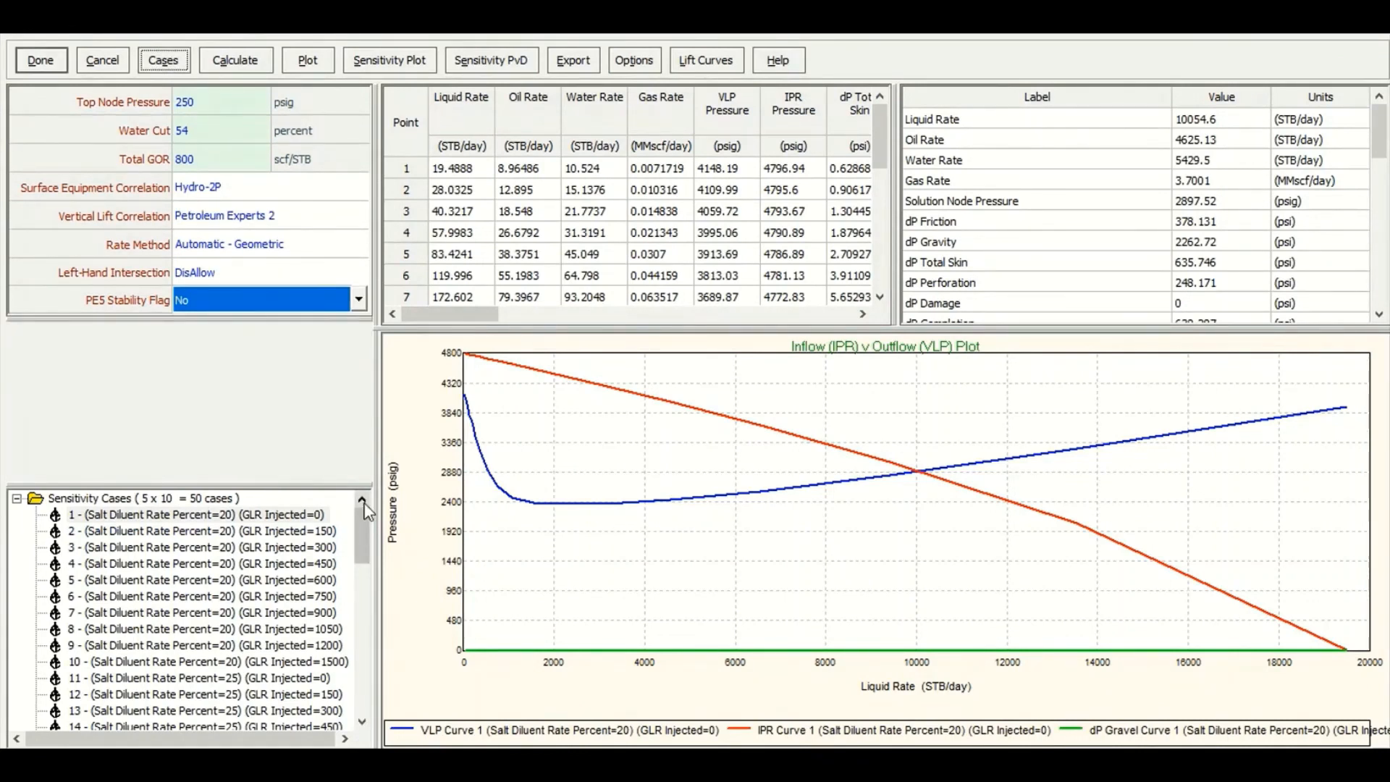
pyautogui.scroll(-1, 365, 511)
pyautogui.scroll(1, 365, 511)
pyautogui.click(235, 60)
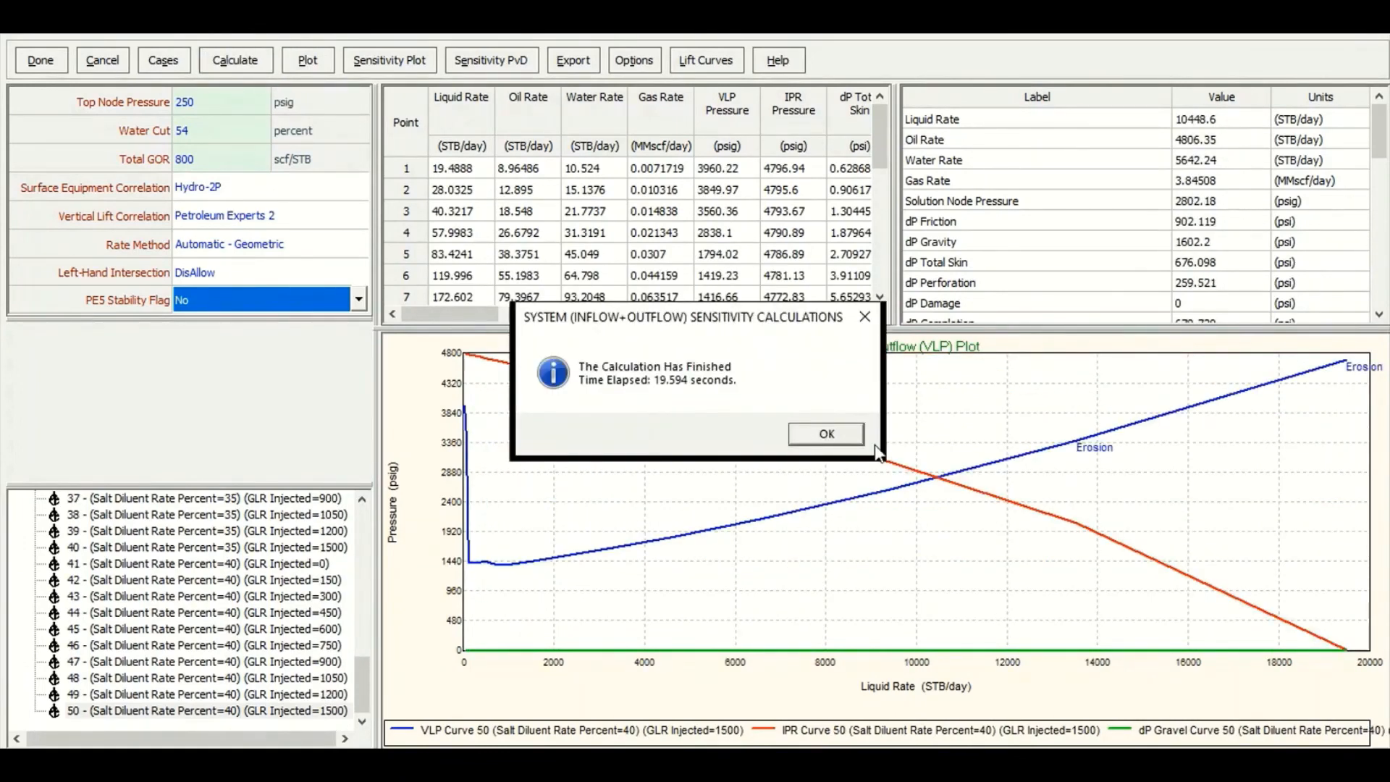
pyautogui.click(826, 434)
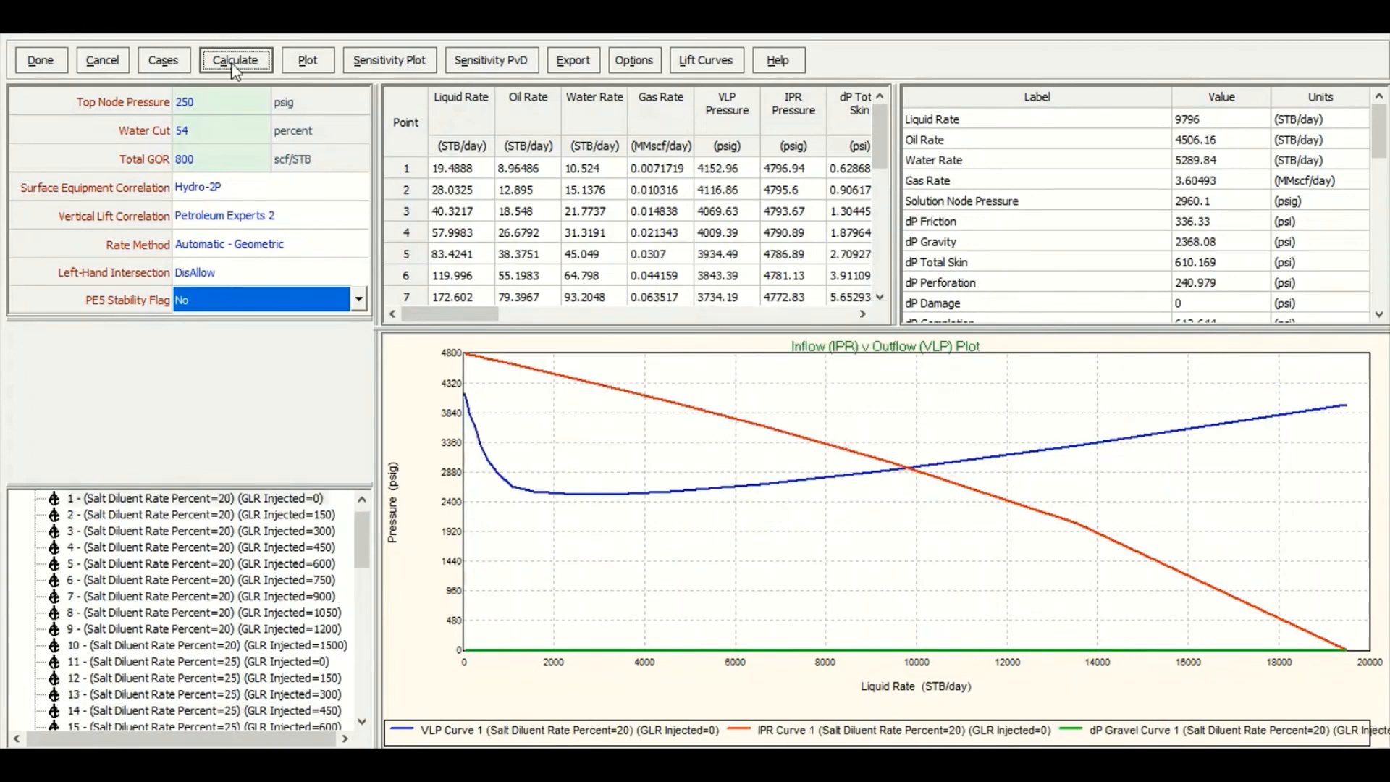
# Step: Plot the system VLP and IPR curves for the combined sensitivity cases, examine them, and close the plot
pyautogui.click(297, 63)
pyautogui.moveTo(335, 69)
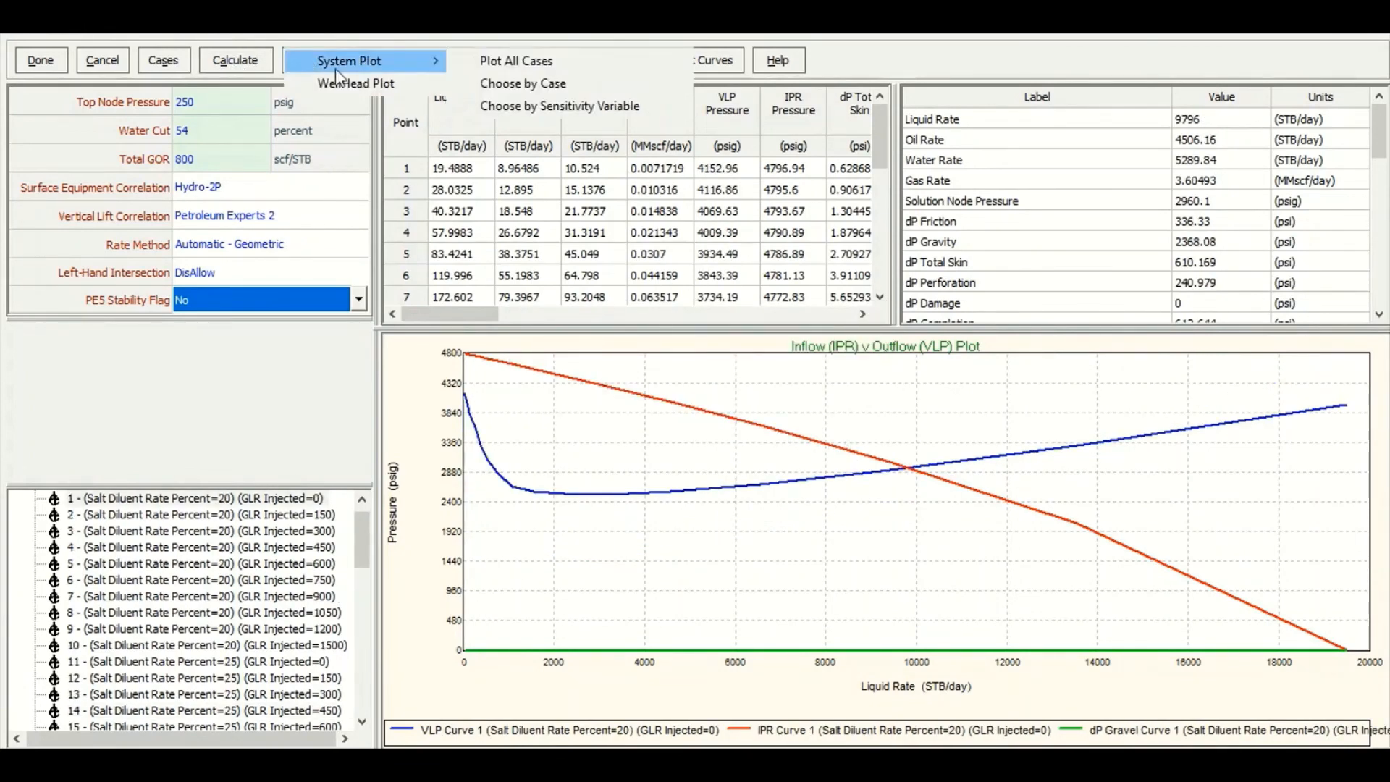
pyautogui.click(490, 184)
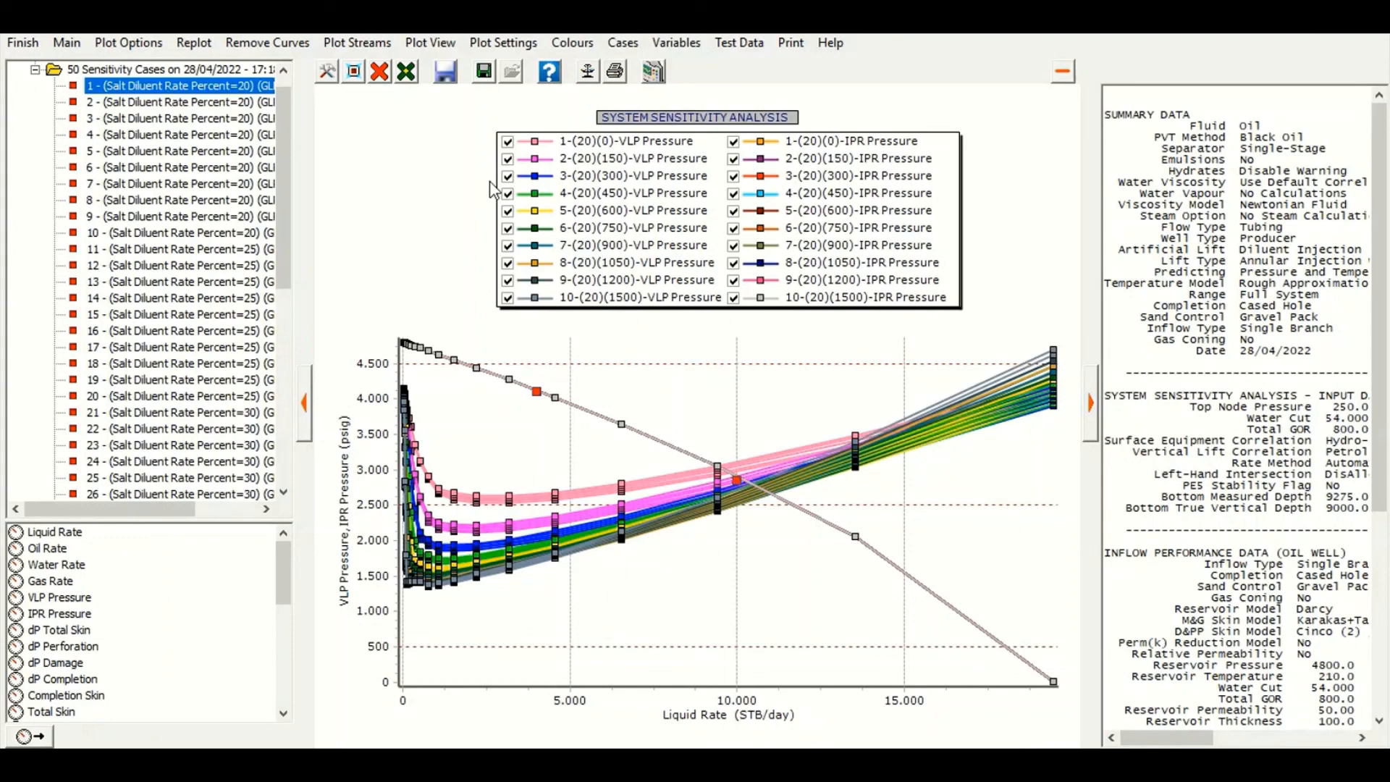
pyautogui.click(23, 45)
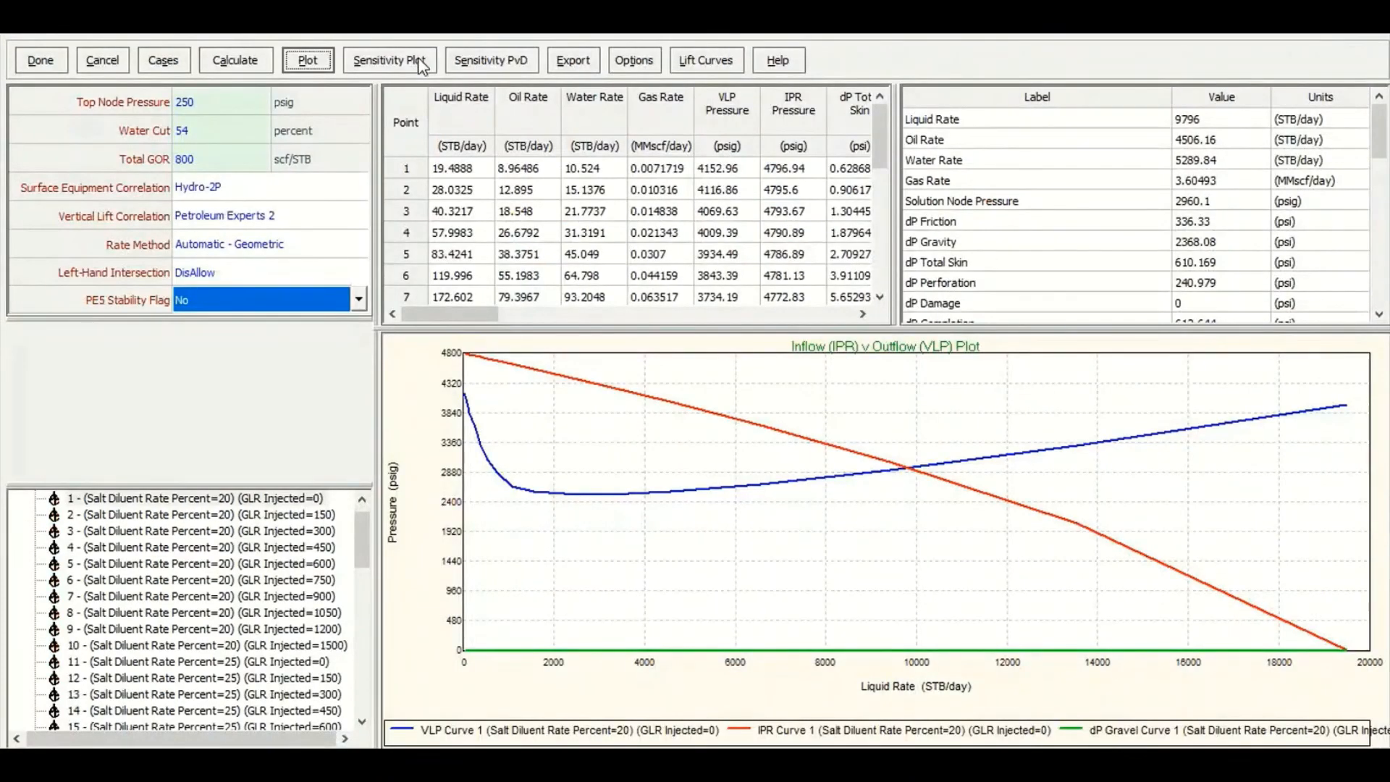
# Step: Open the sensitivity plot and show Liquid Rate against GLR Injected for each salt diluent rate percent
pyautogui.click(411, 63)
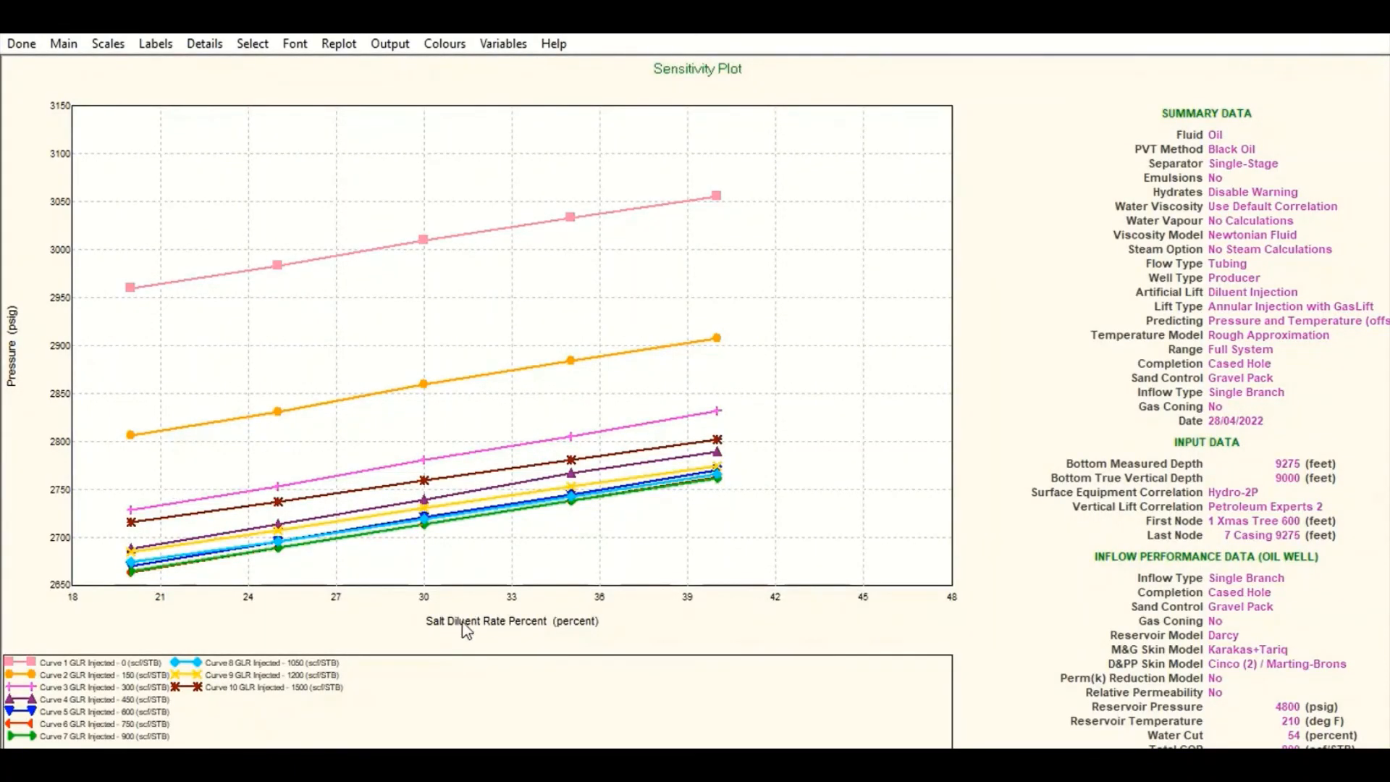
pyautogui.click(503, 44)
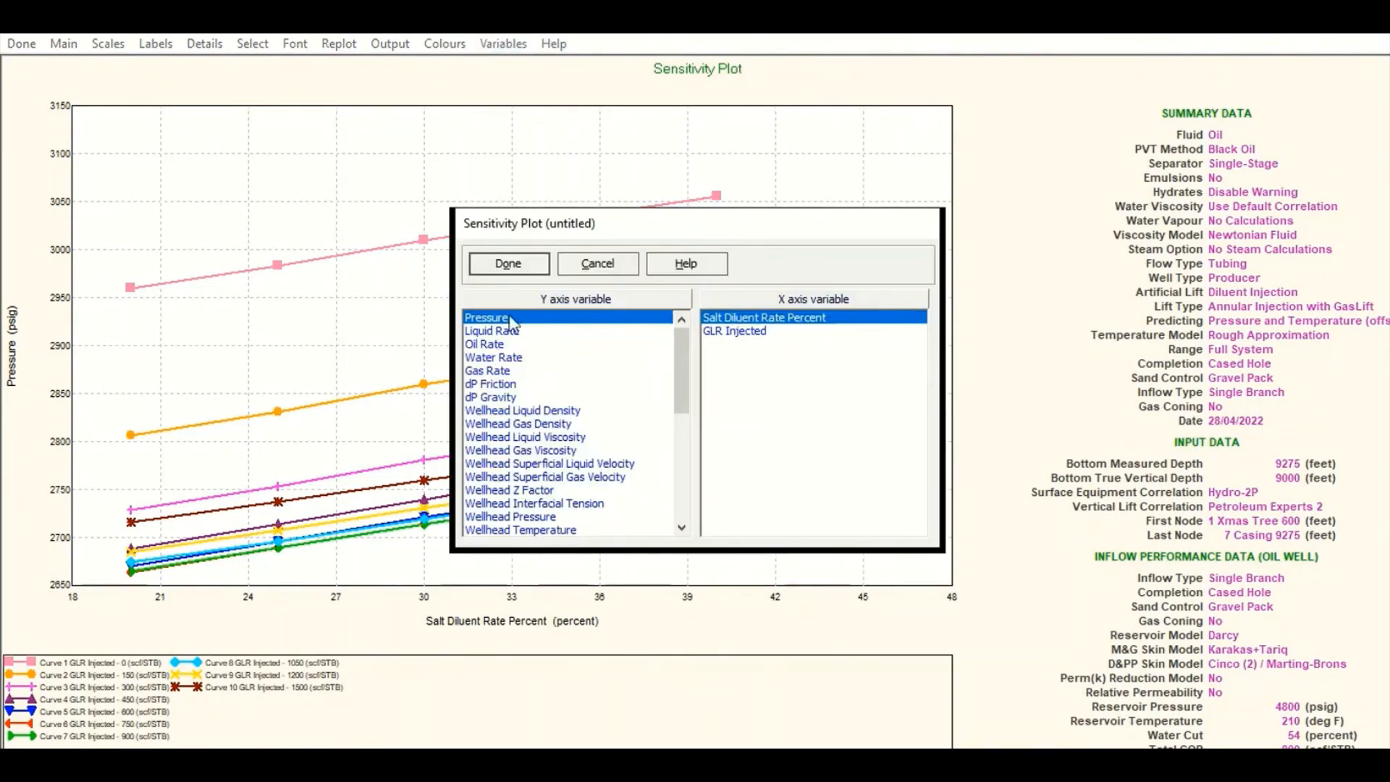
pyautogui.click(497, 332)
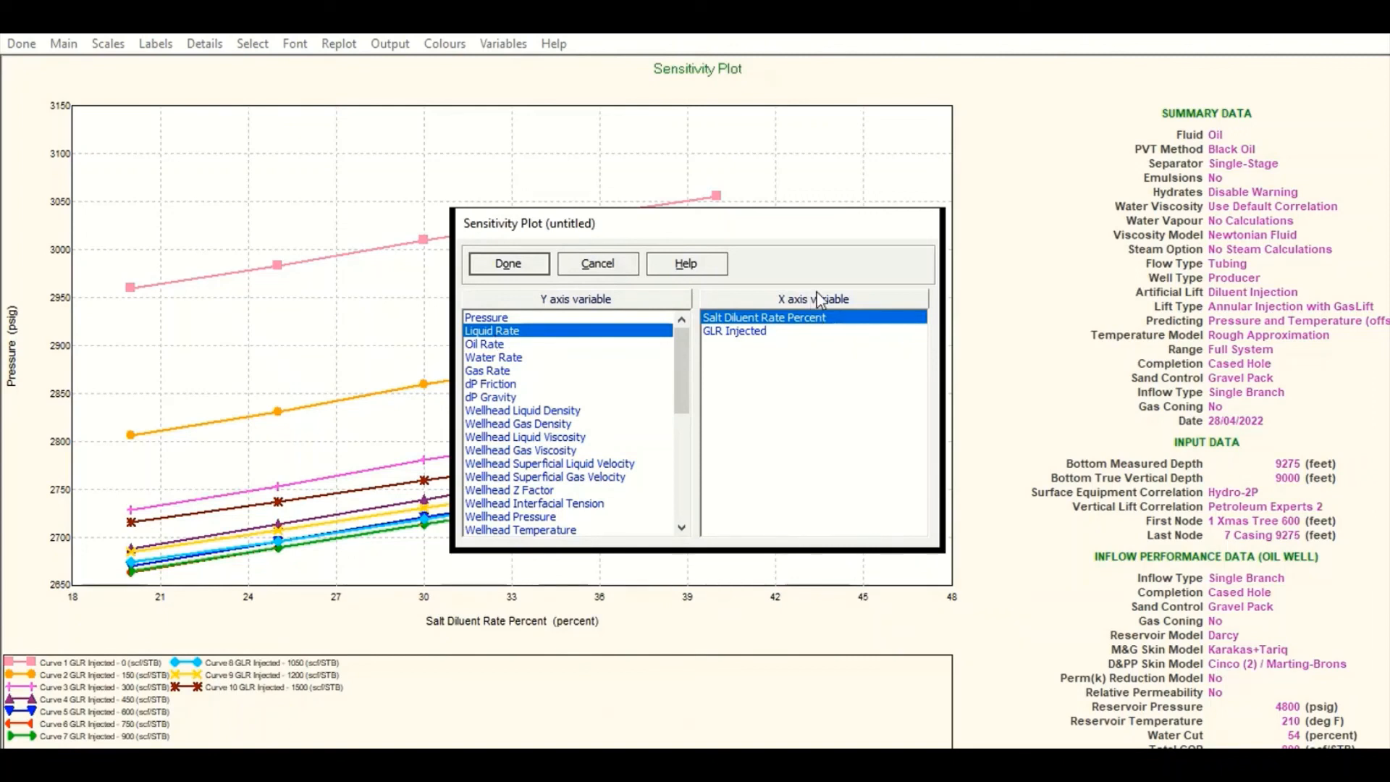
pyautogui.click(745, 332)
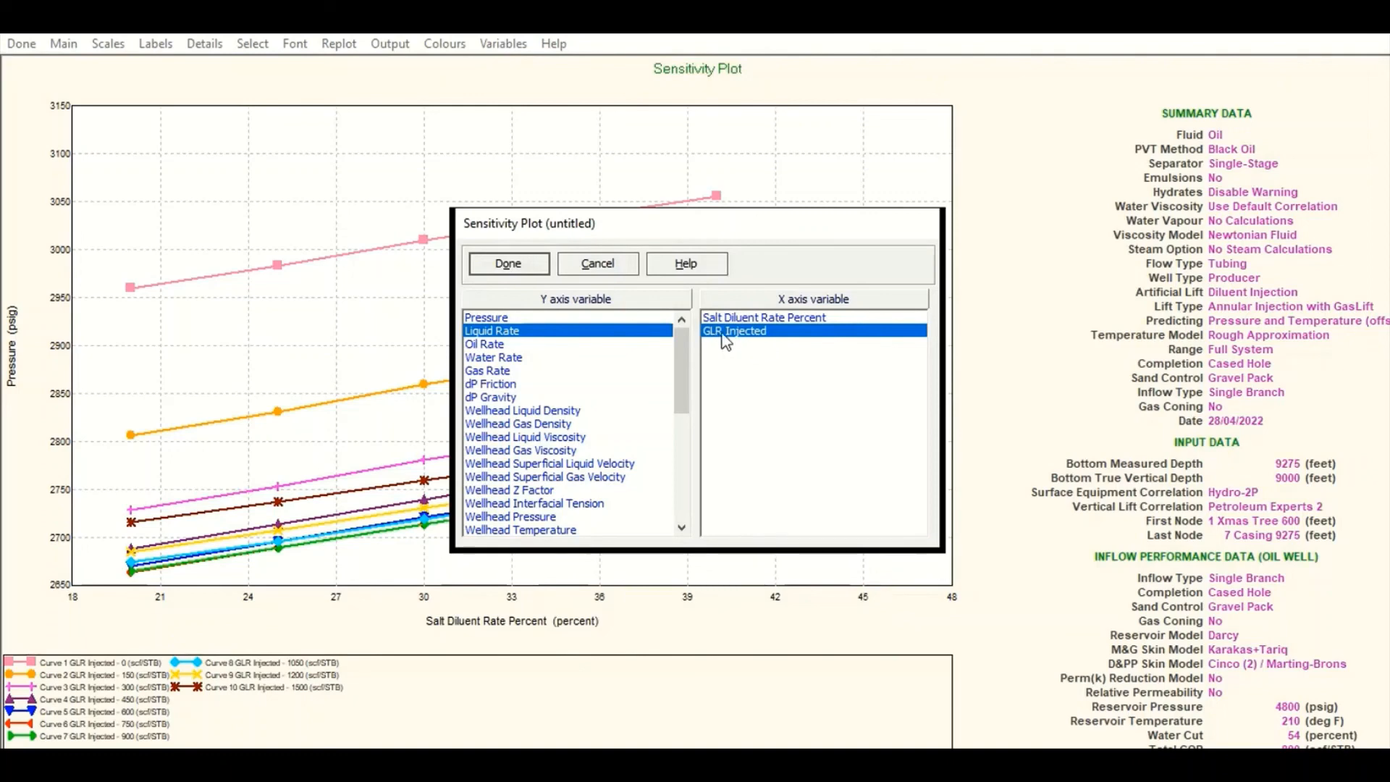
pyautogui.click(514, 265)
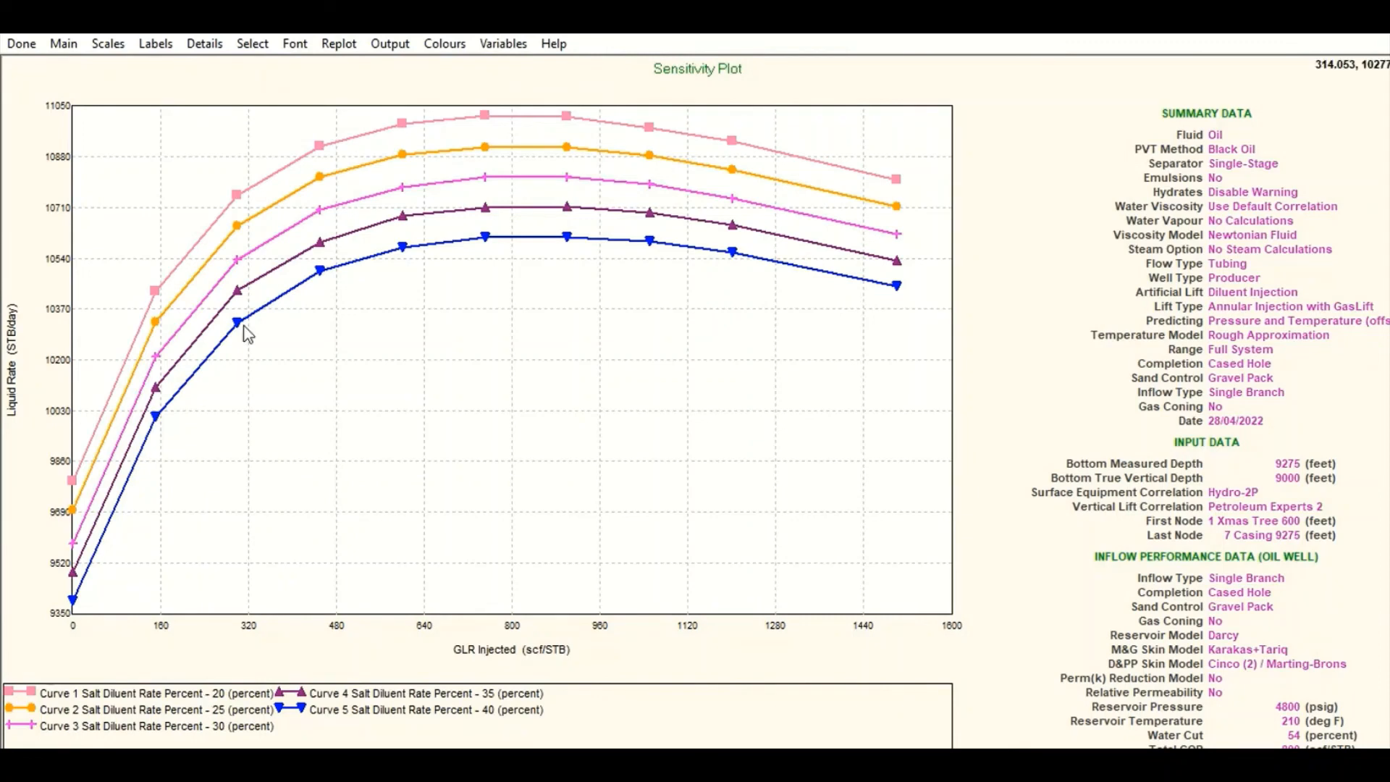
# Step: Show Oil Rate against GLR Injected in the sensitivity plot, and return to the main well overview
pyautogui.click(503, 44)
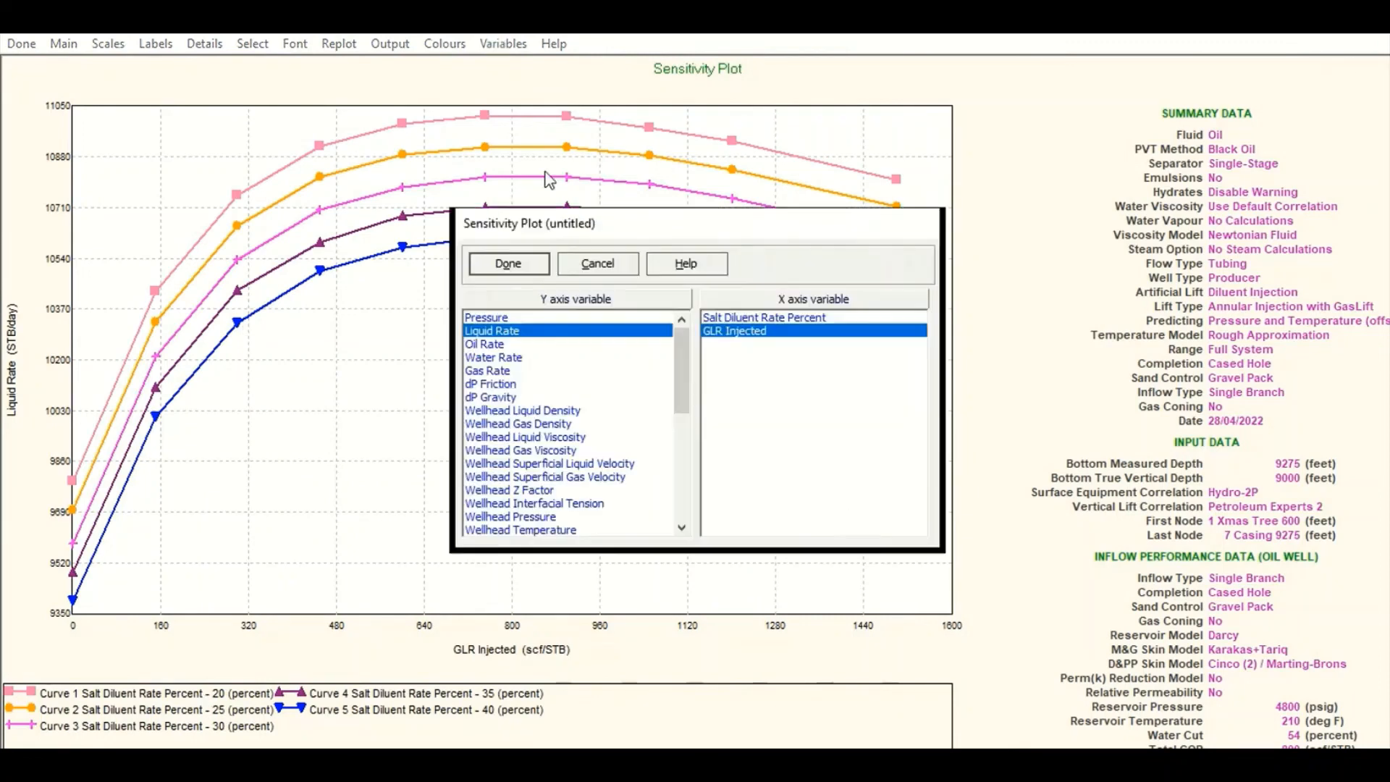
pyautogui.doubleClick(493, 347)
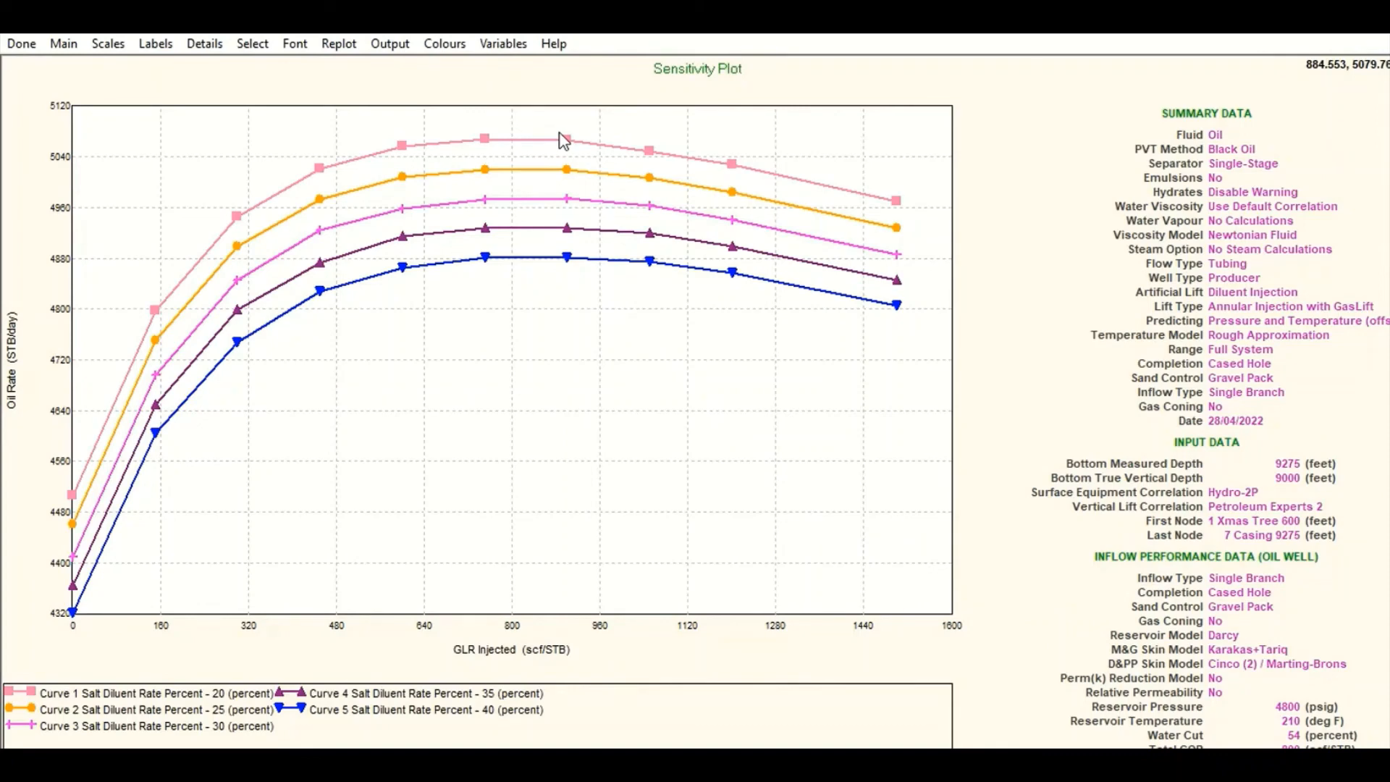
pyautogui.click(22, 44)
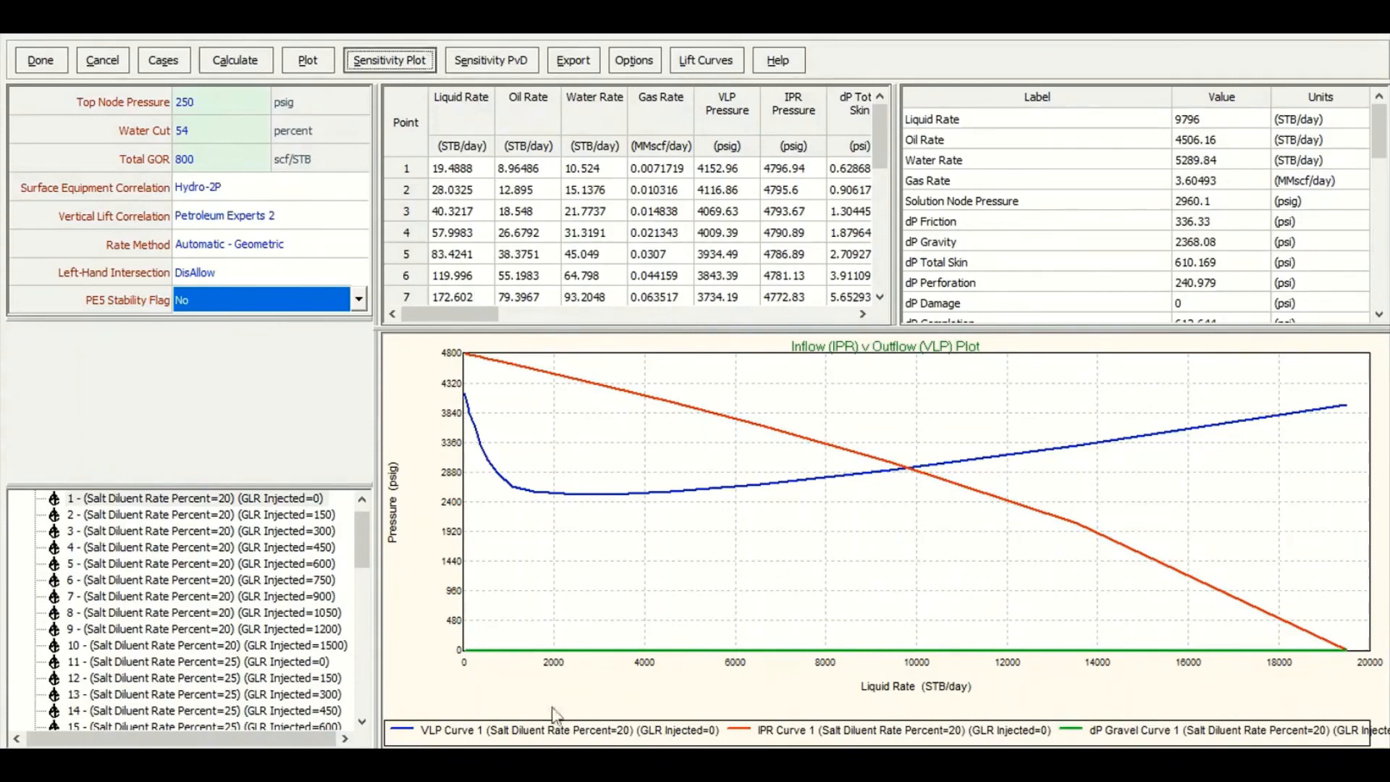
pyautogui.click(42, 62)
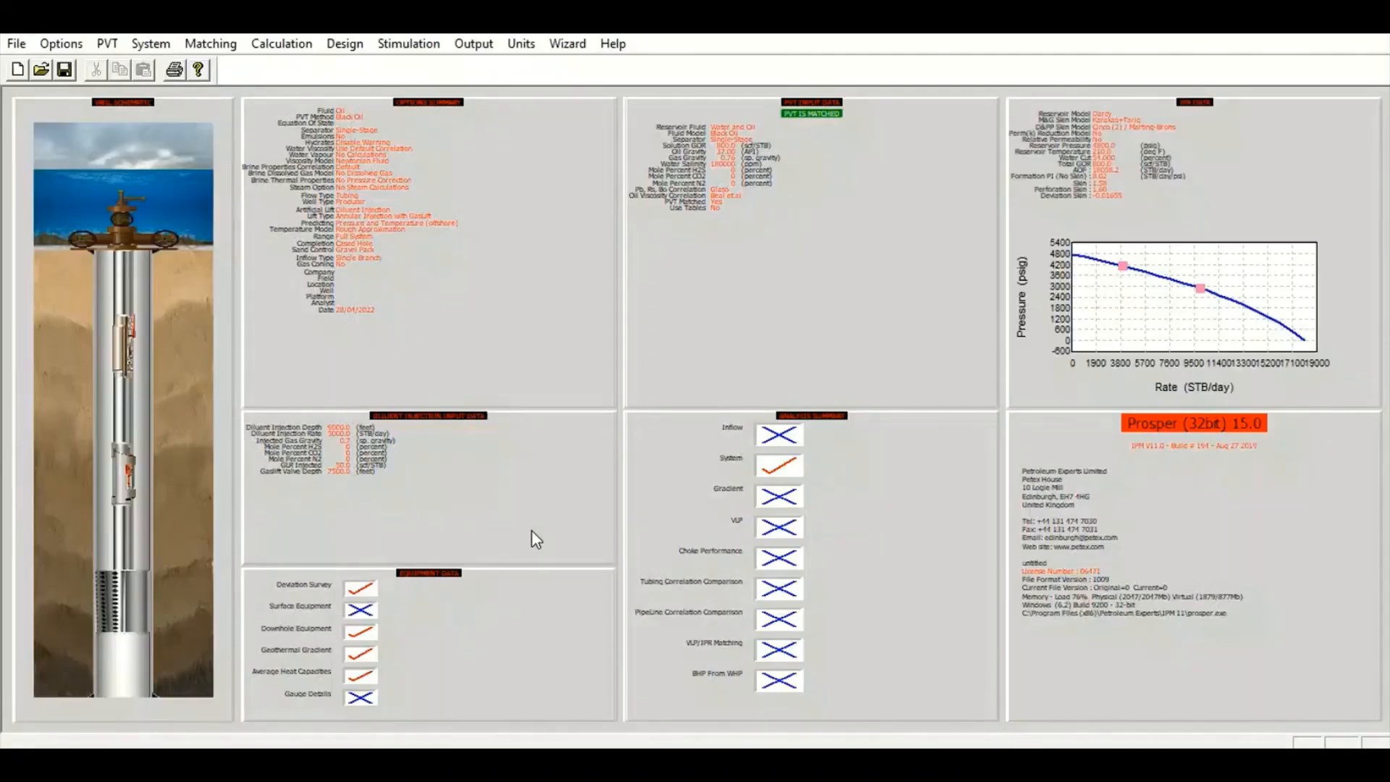